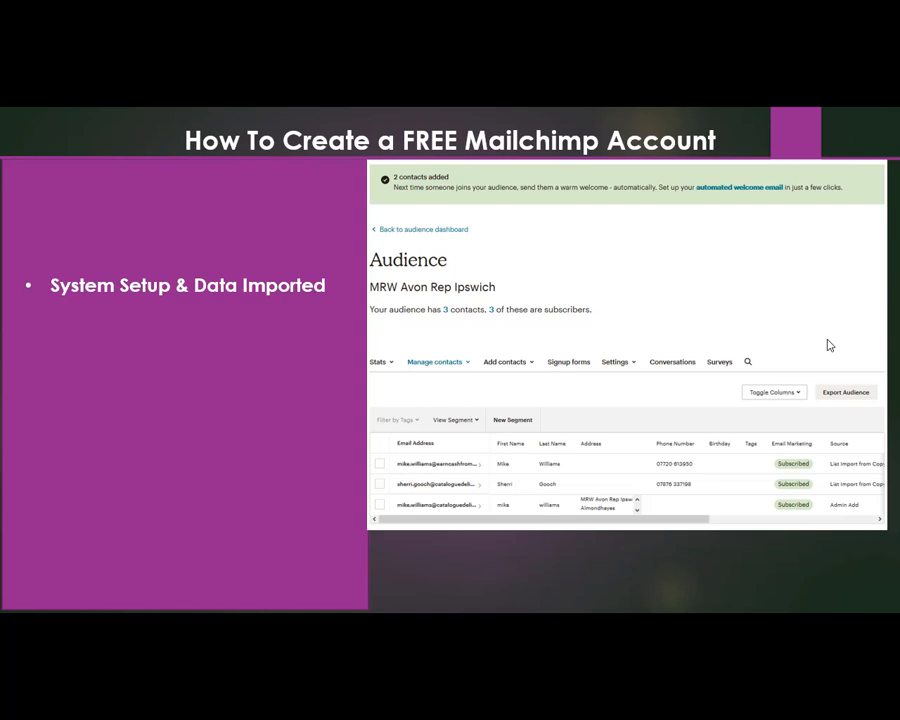
pyautogui.click(827, 340)
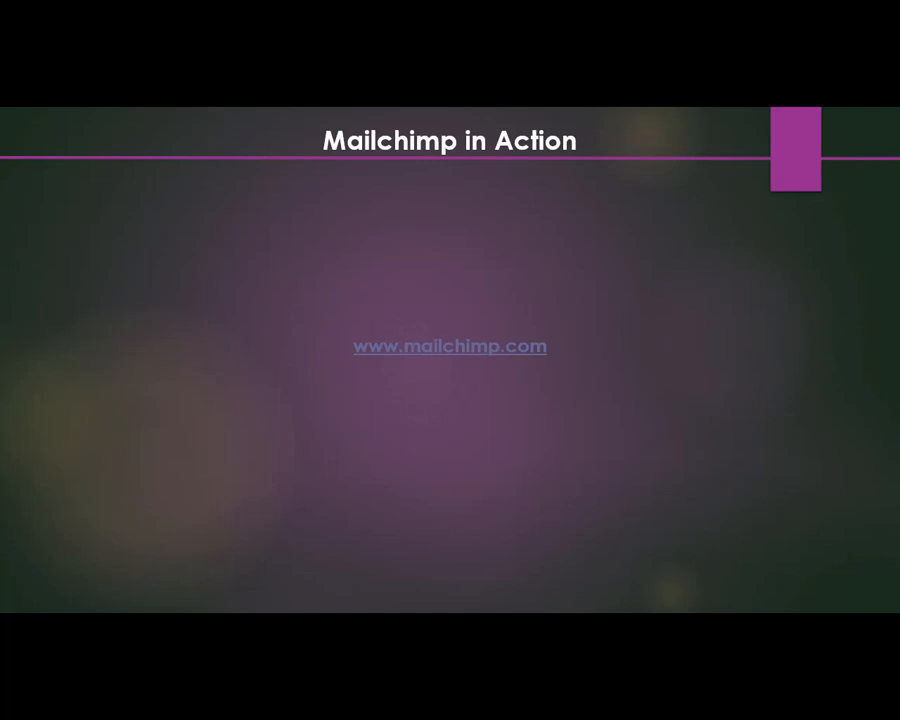
pyautogui.click(484, 350)
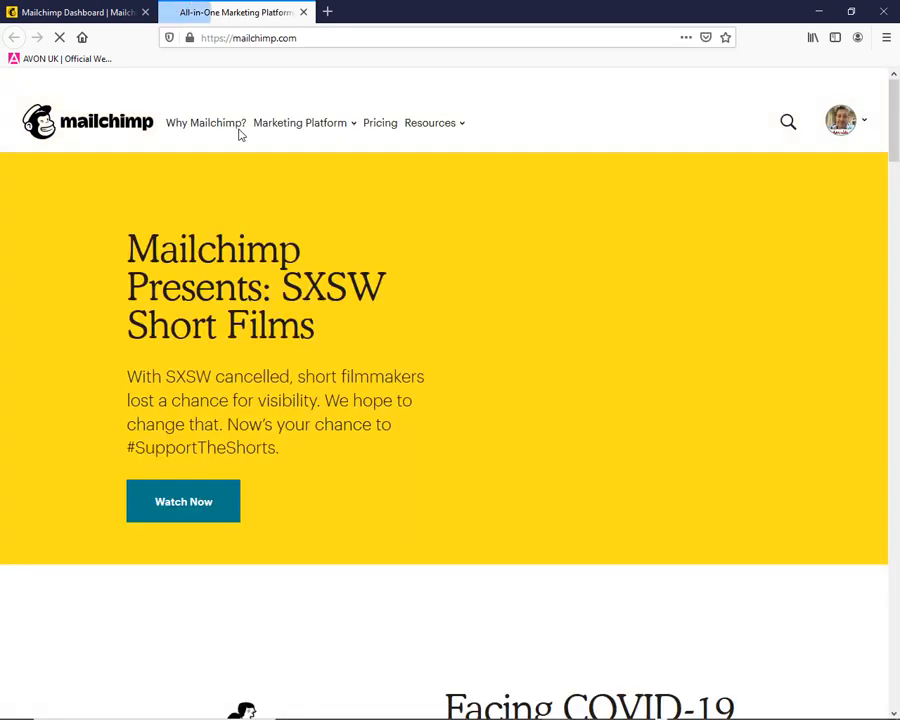
pyautogui.click(833, 128)
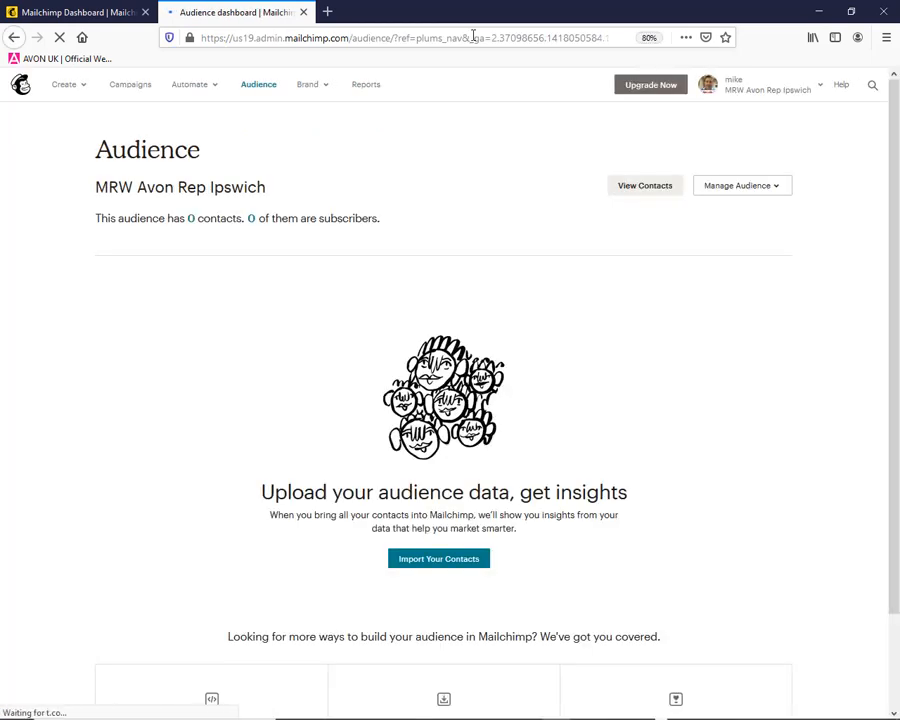
pyautogui.click(303, 13)
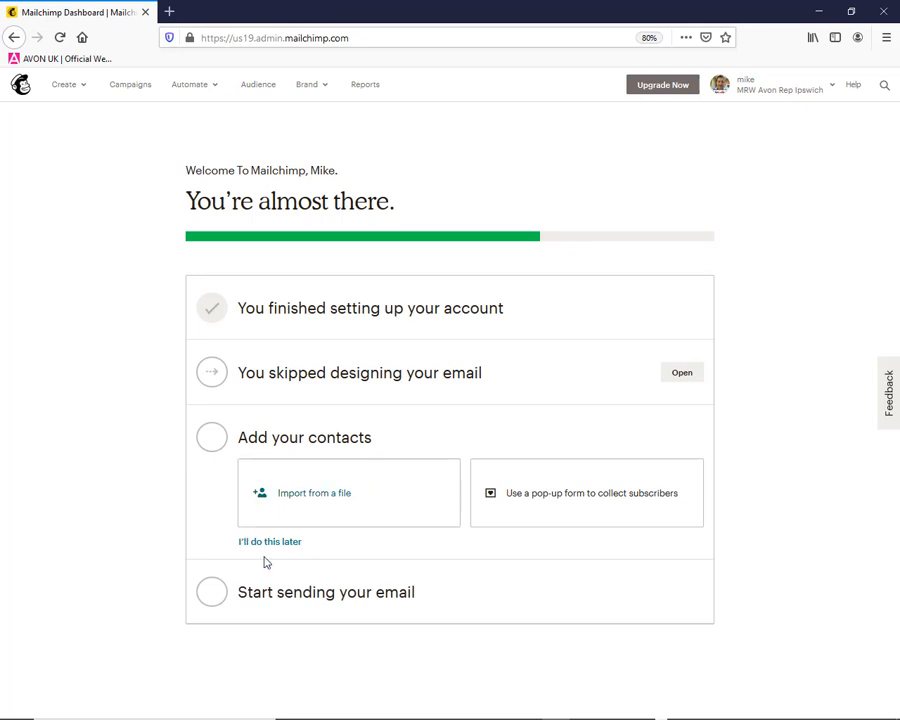
# Start a contact import with Copy/paste from file as the source, and copy the contact rows A1:D2 from Book3 in Excel
pyautogui.click(311, 502)
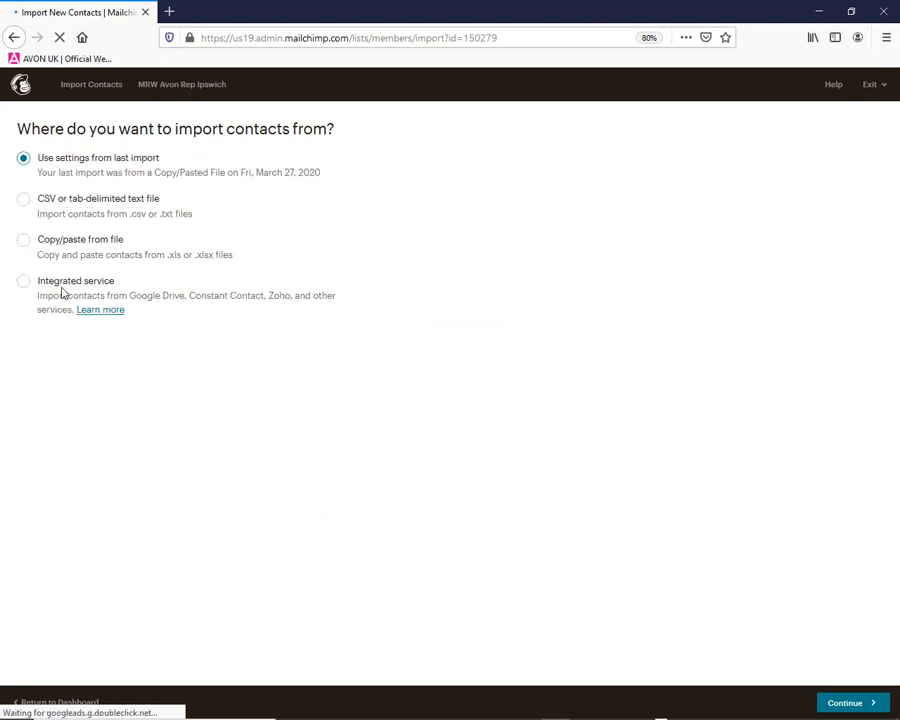
pyautogui.click(25, 242)
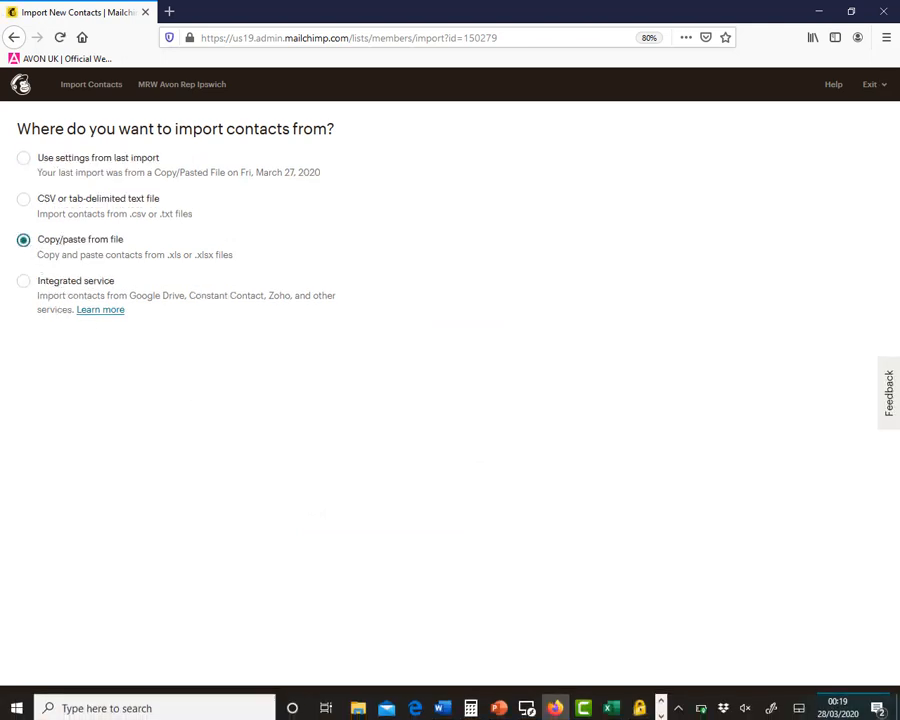
pyautogui.click(612, 708)
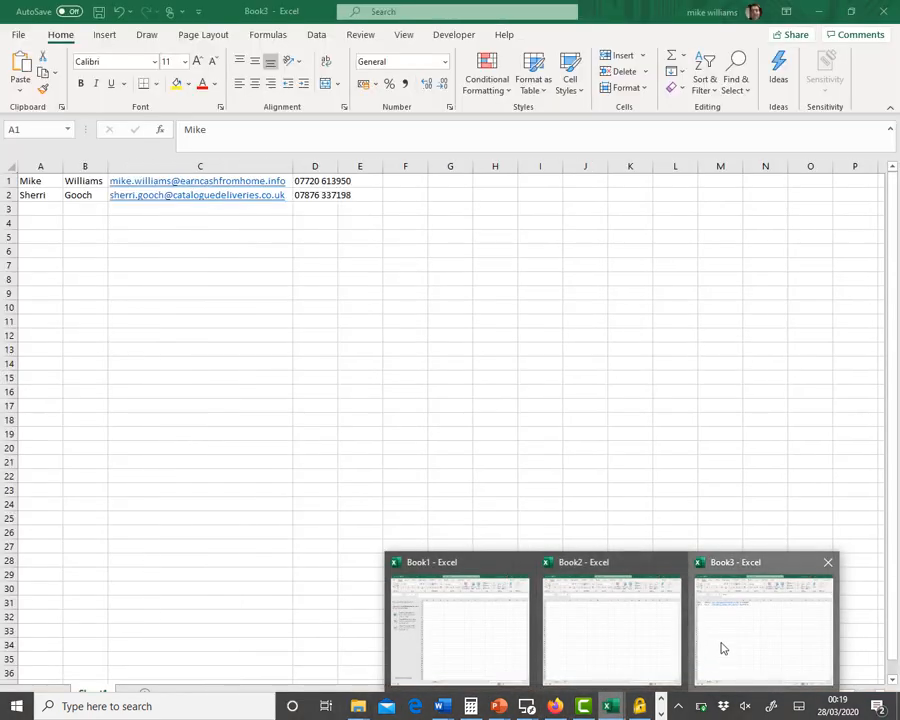
pyautogui.click(722, 648)
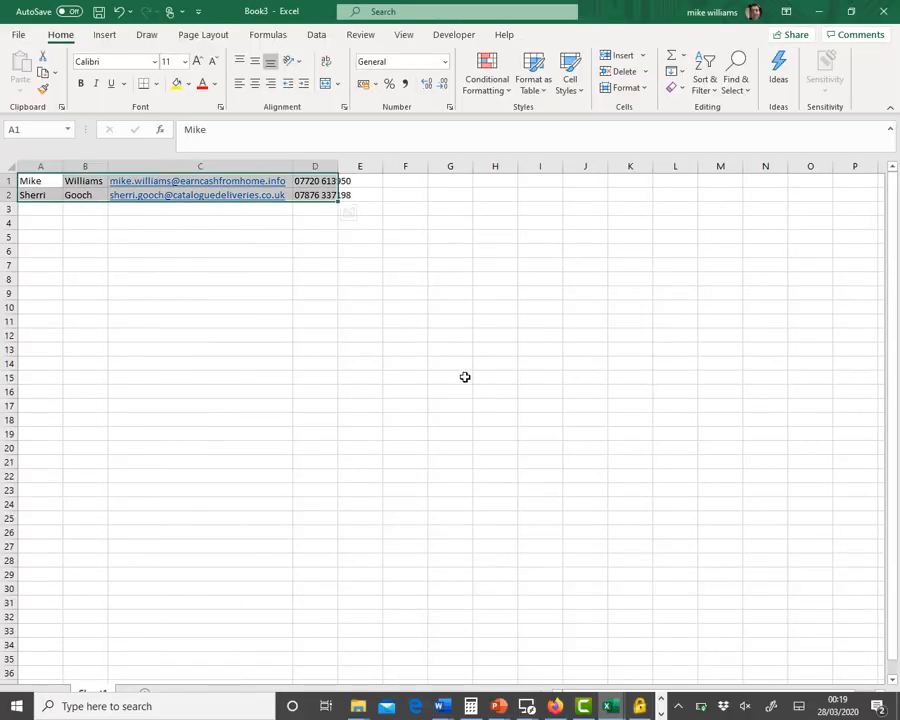
pyautogui.hotkey('ctrl', 'c')
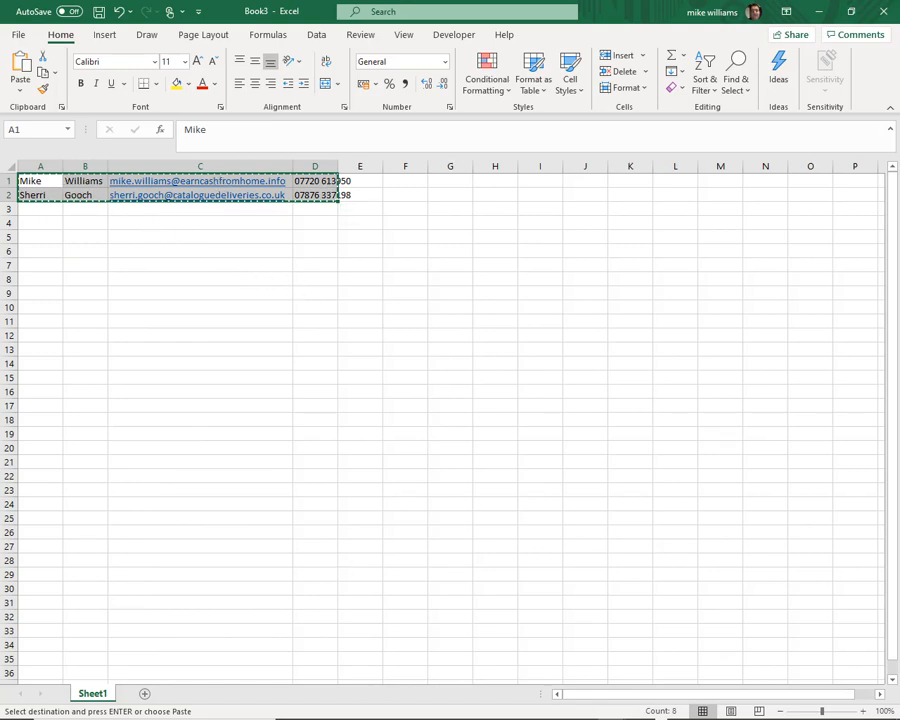
pyautogui.click(555, 706)
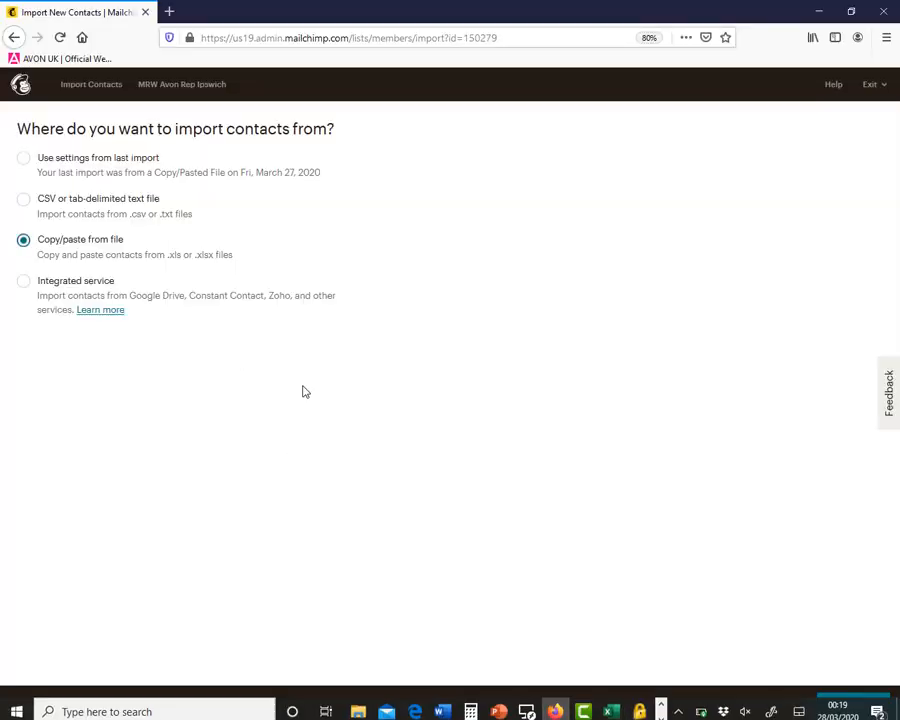
# Paste the copied contact rows into the import form, accept the possible billing plan upgrade, and proceed to column matching
pyautogui.click(838, 704)
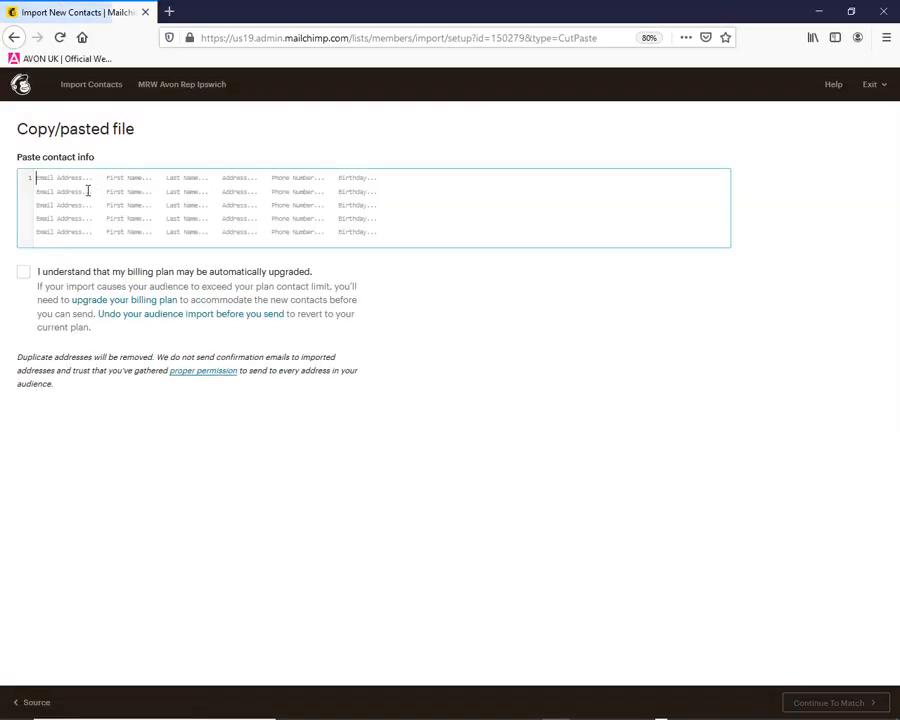
pyautogui.hotkey('ctrl', 'v')
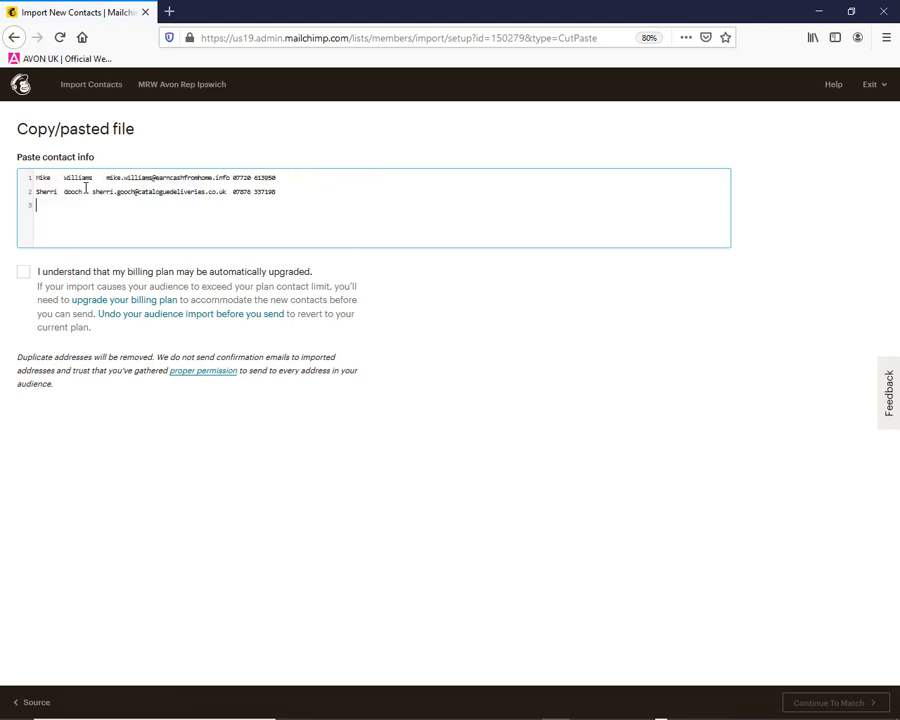
pyautogui.click(24, 278)
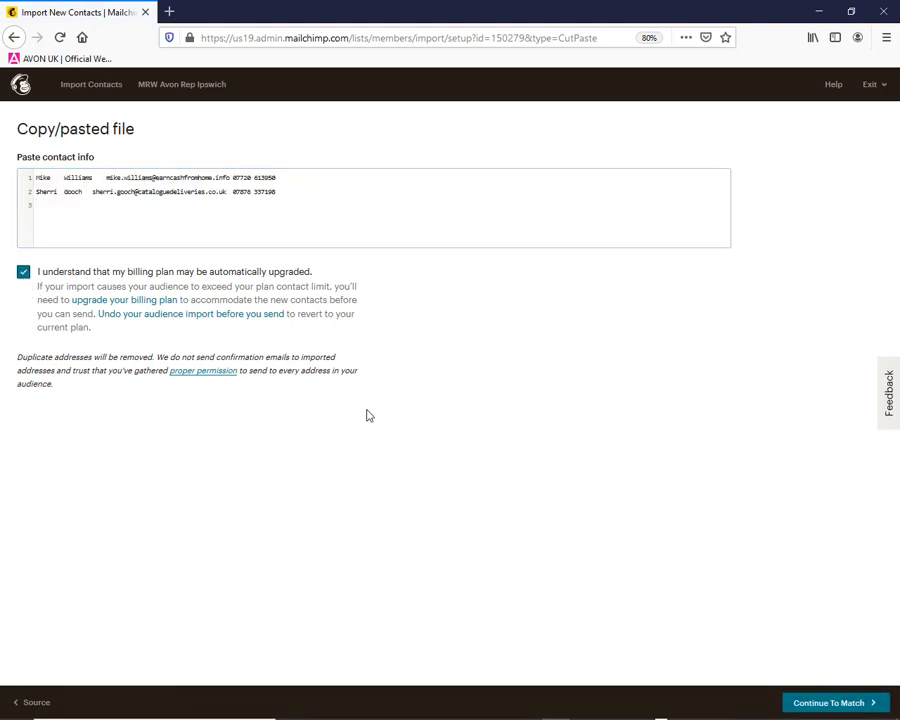
pyautogui.click(819, 703)
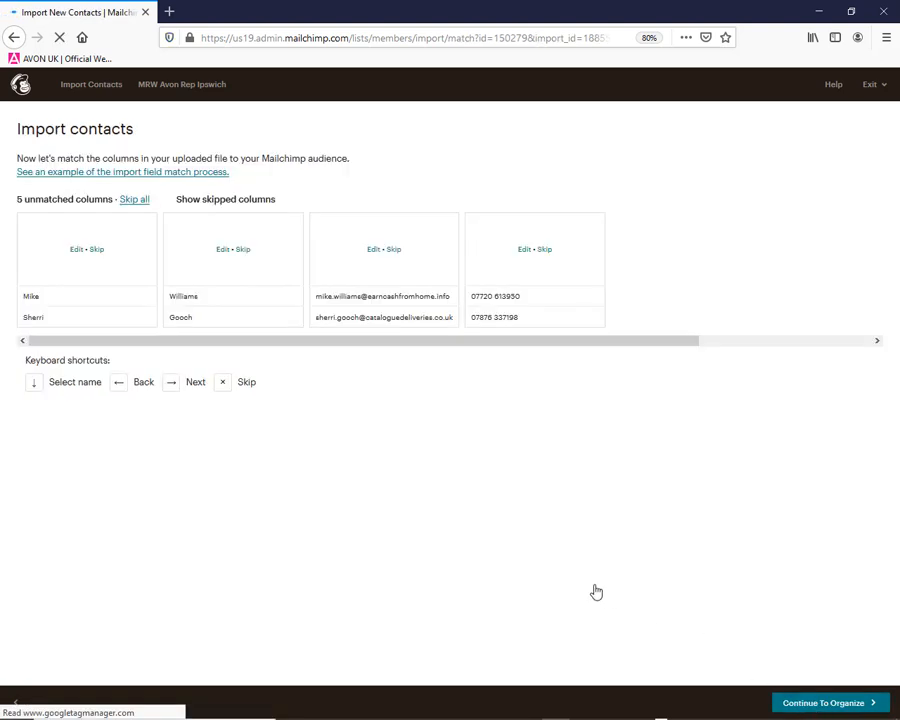
# Match the first imported column to First Name and the second column to Last Name
pyautogui.click(79, 263)
pyautogui.click(82, 241)
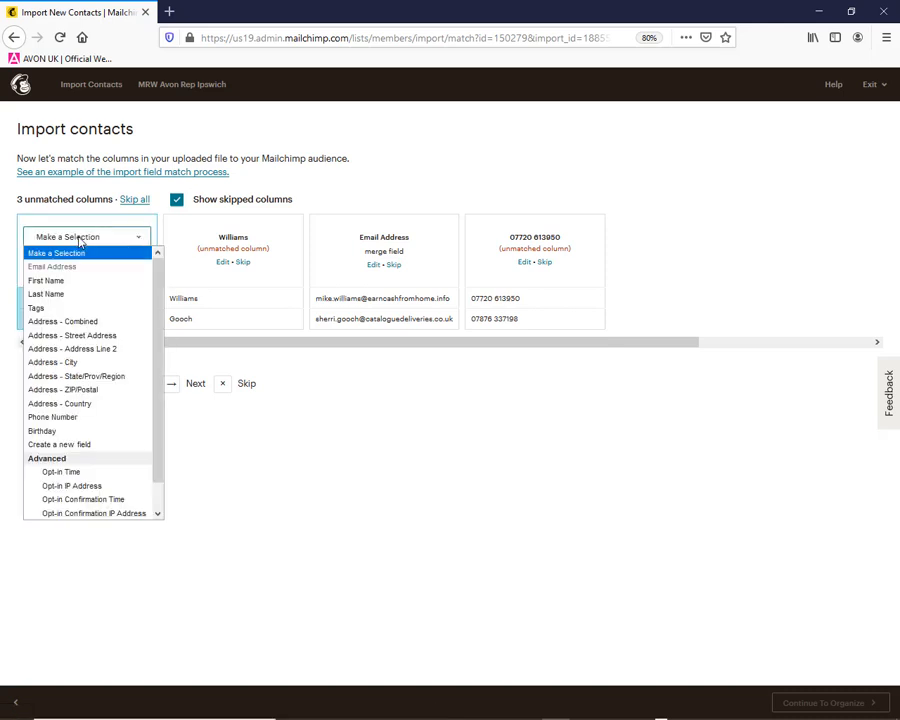
pyautogui.click(77, 283)
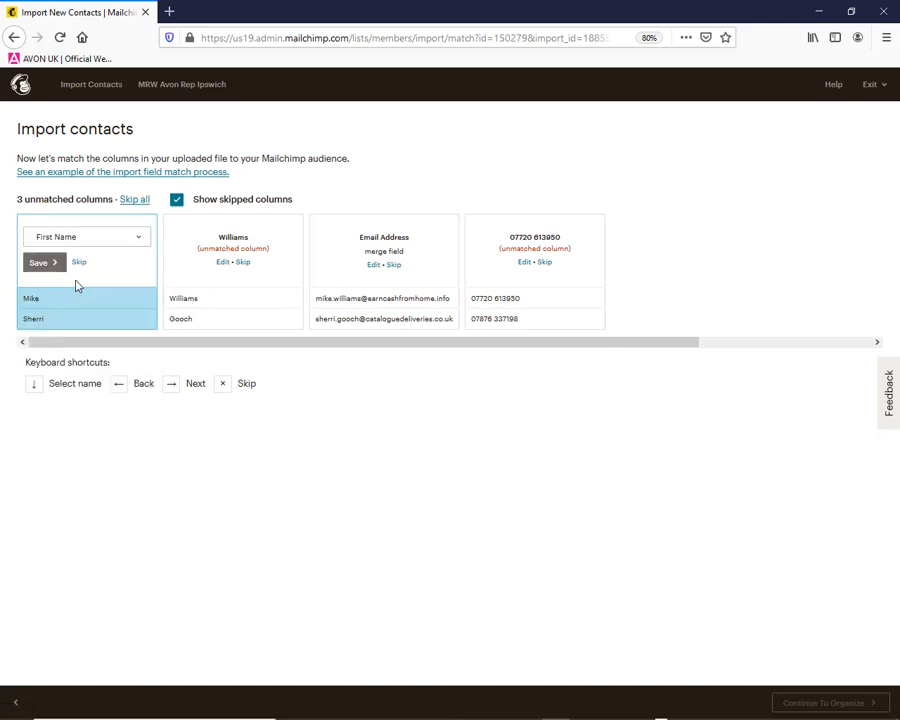
pyautogui.click(223, 263)
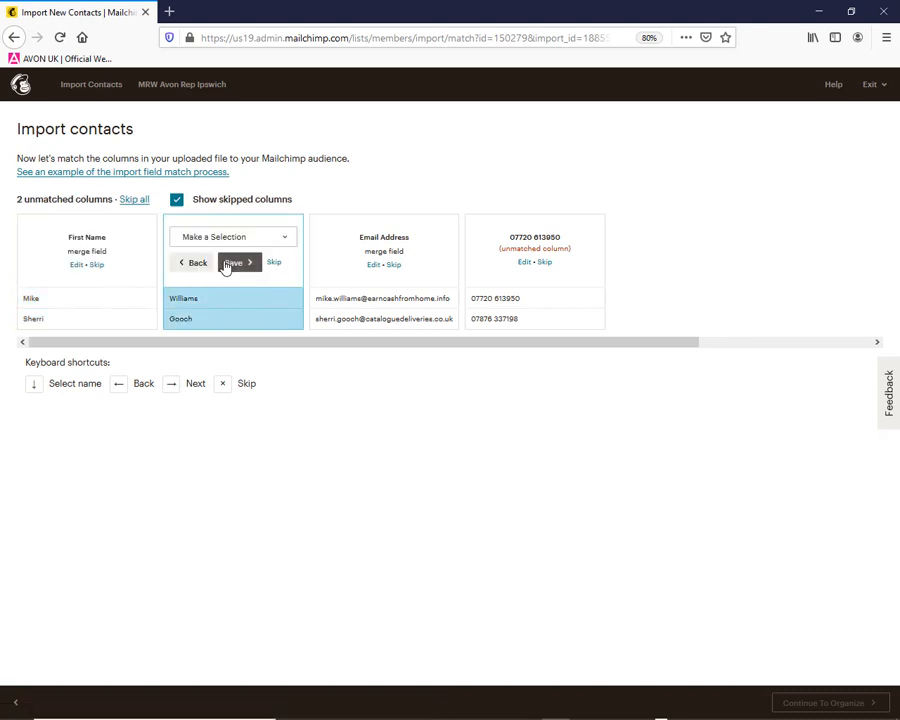
pyautogui.click(209, 237)
pyautogui.click(203, 295)
# Keep the third column as Email Address, match the fourth to Phone Number, and proceed to organizing the contacts
pyautogui.click(374, 265)
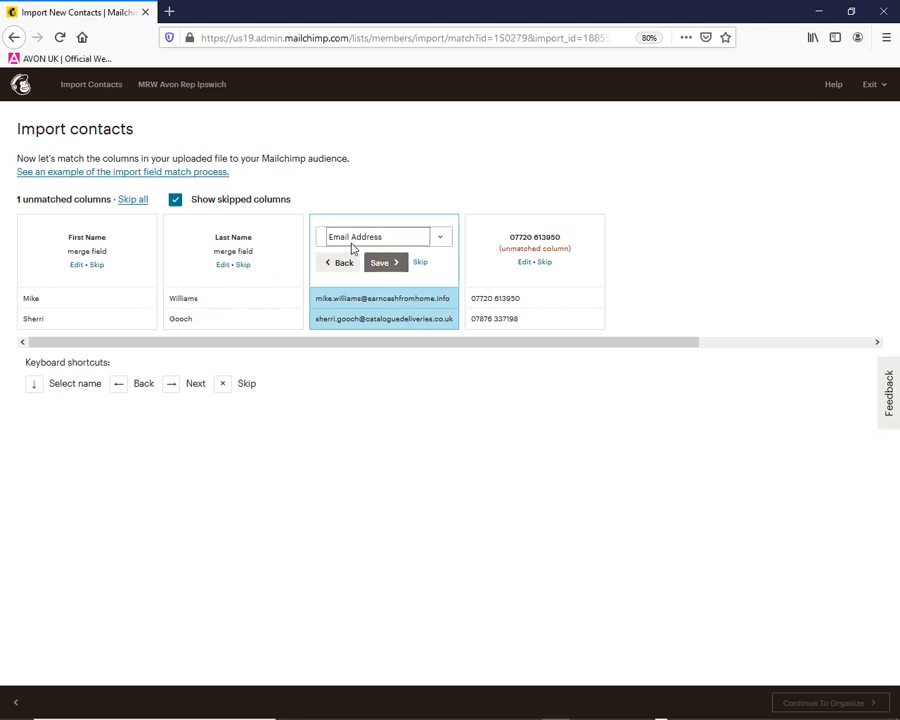
pyautogui.click(351, 243)
pyautogui.click(346, 266)
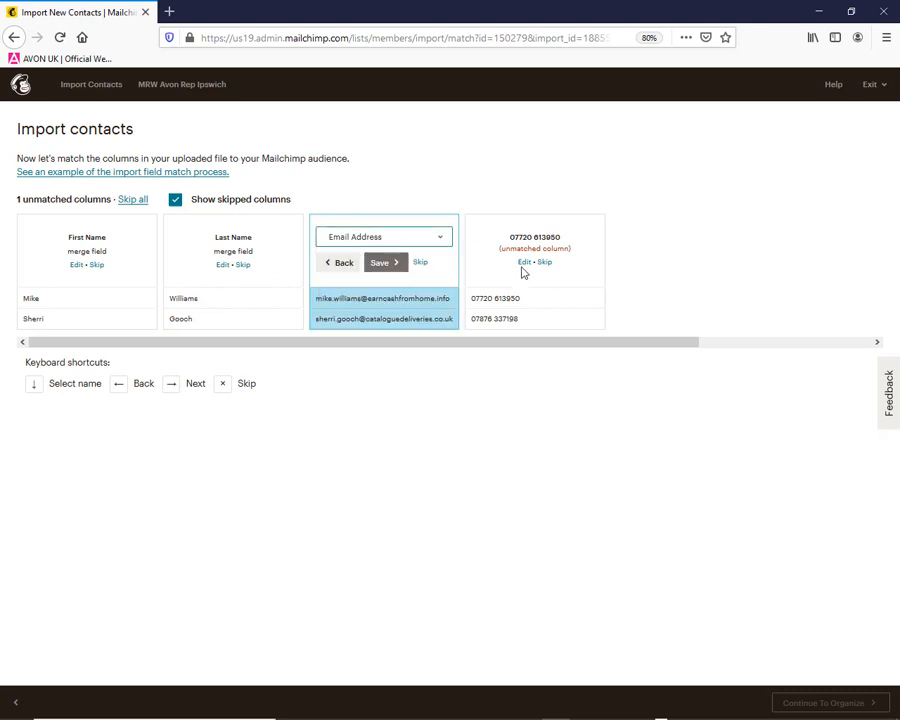
pyautogui.click(524, 263)
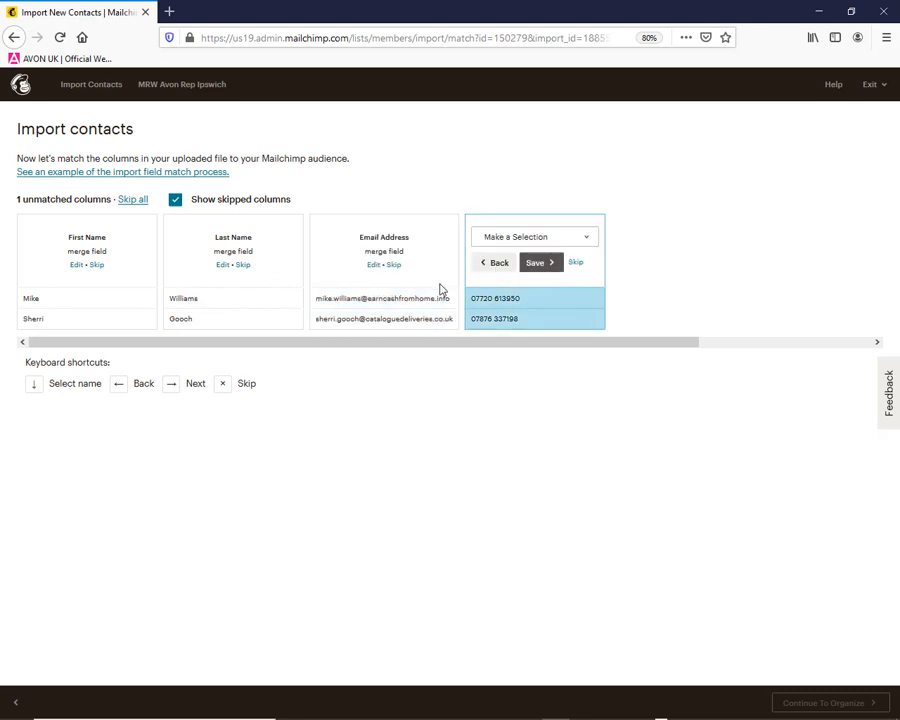
pyautogui.click(508, 240)
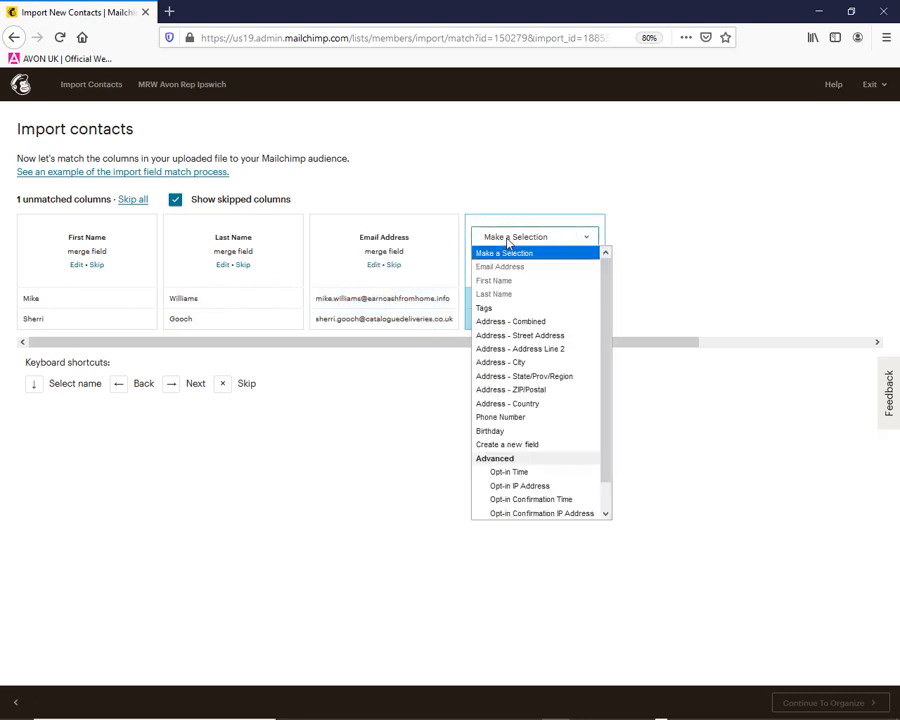
pyautogui.click(494, 417)
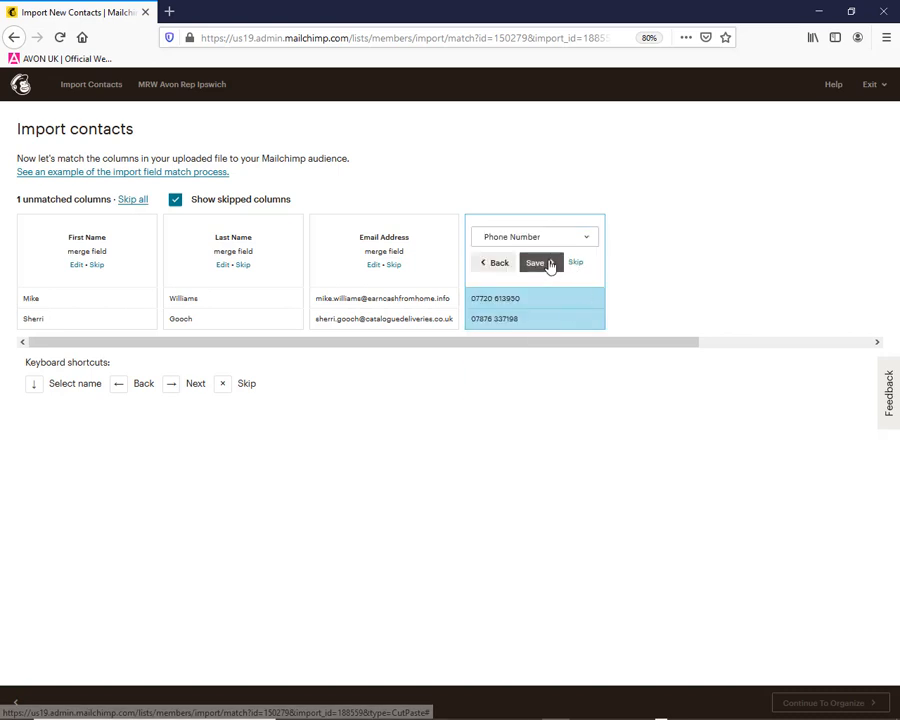
pyautogui.click(538, 263)
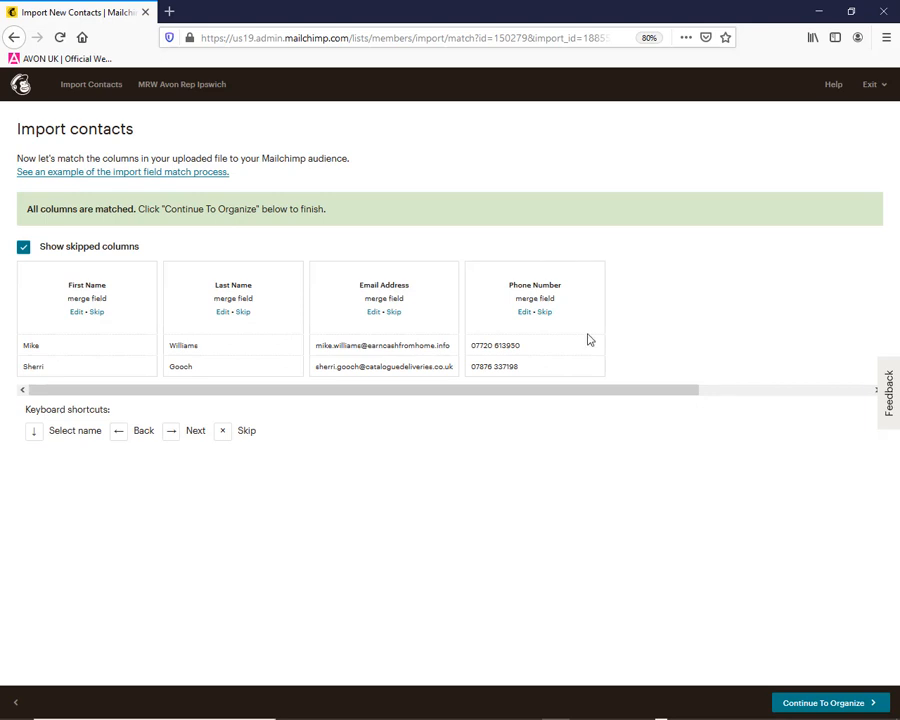
pyautogui.click(815, 706)
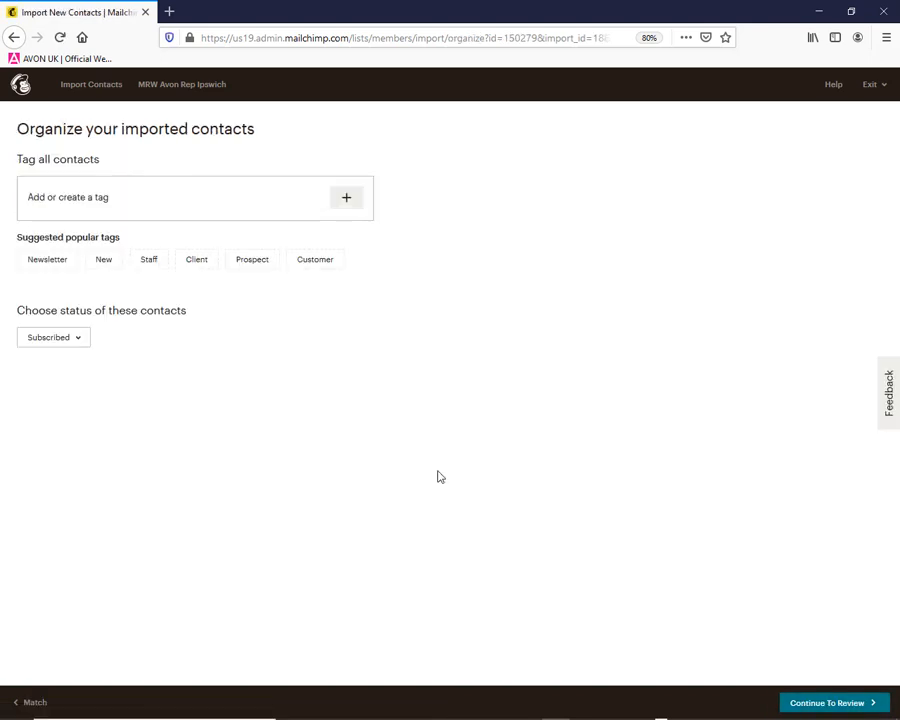
# Try to create a "customer" tag for all imported contacts
pyautogui.click(346, 203)
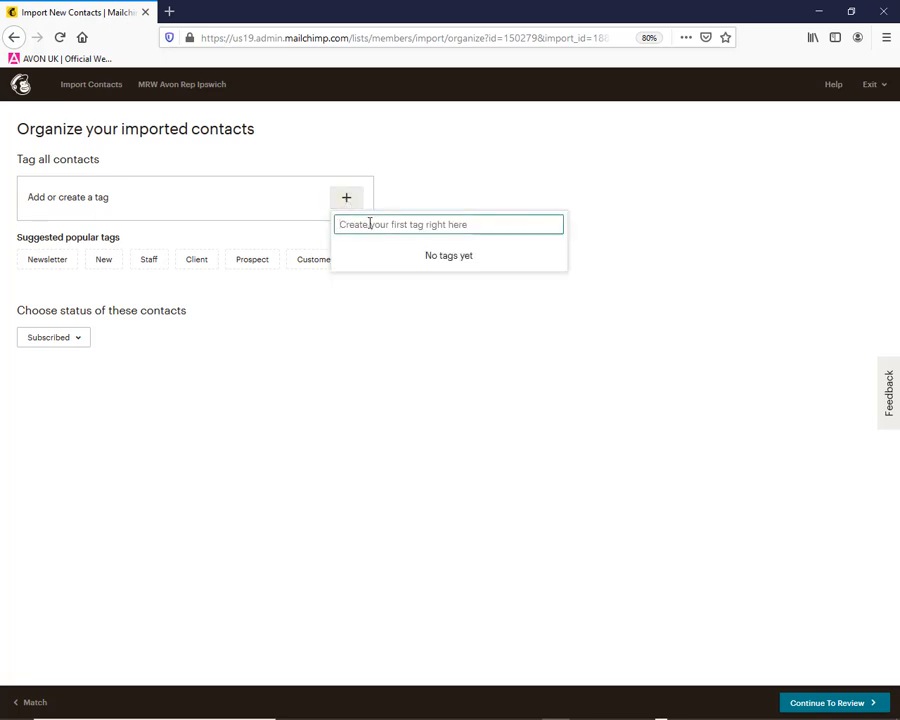
pyautogui.write('customer')
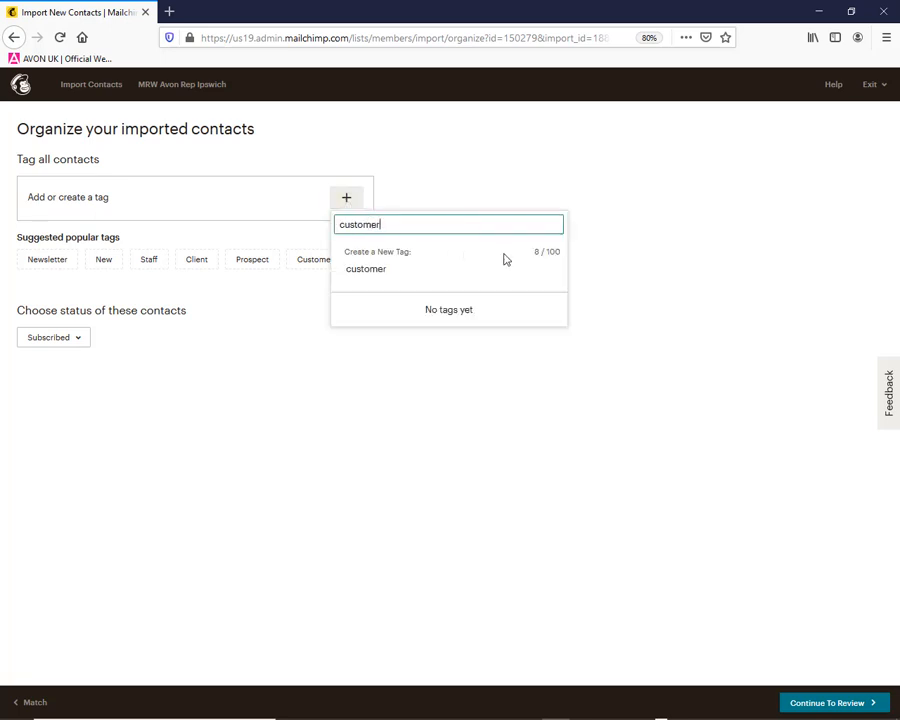
pyautogui.click(353, 203)
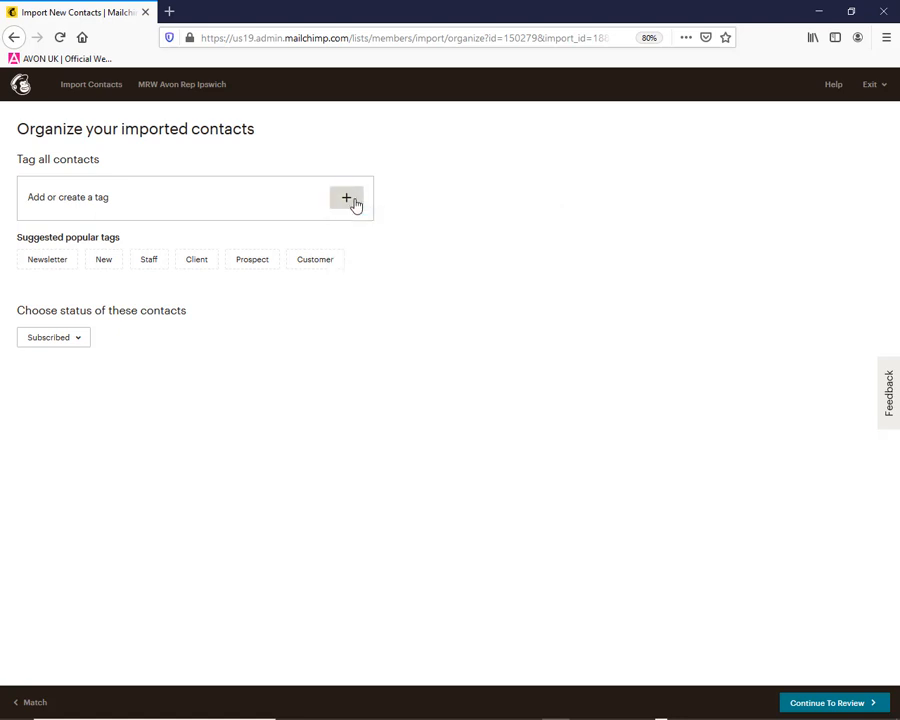
pyautogui.click(352, 203)
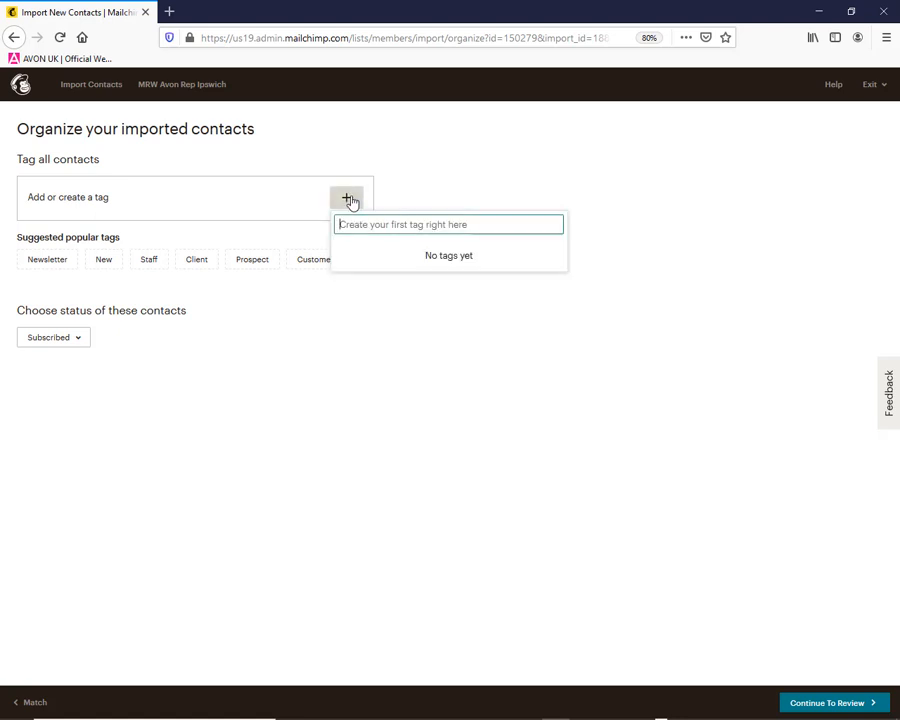
pyautogui.click(350, 202)
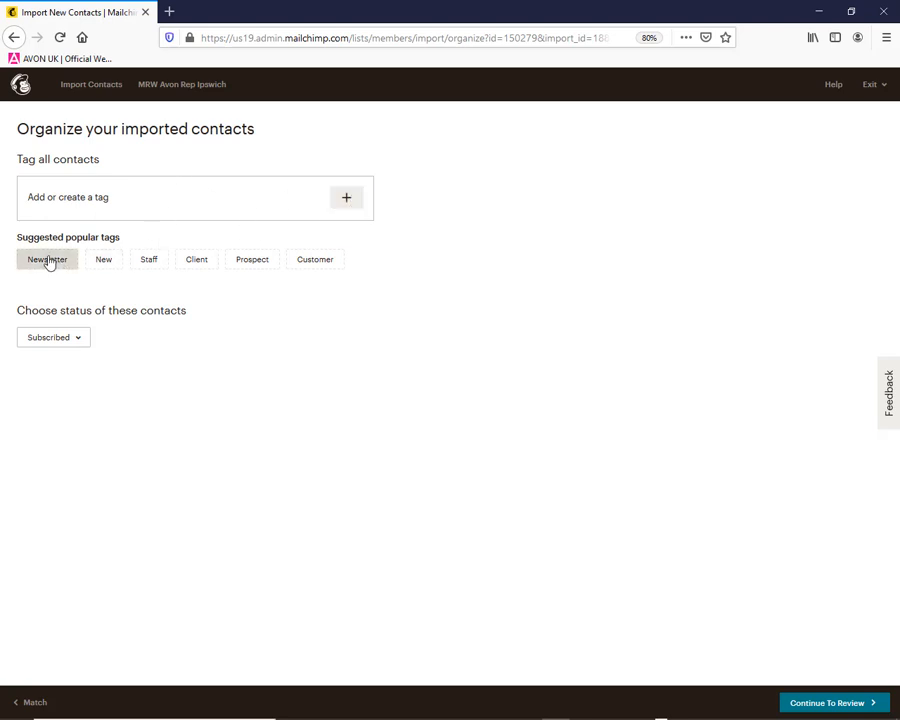
# Proceed to the import review with the contacts' status kept as Subscribed, and run the import
pyautogui.click(818, 705)
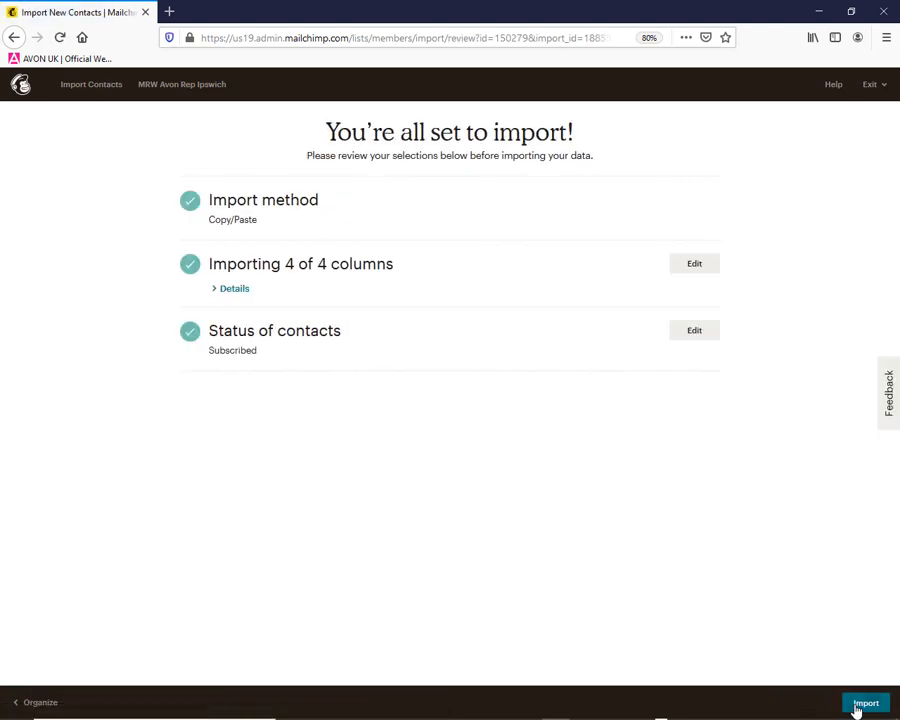
pyautogui.click(856, 706)
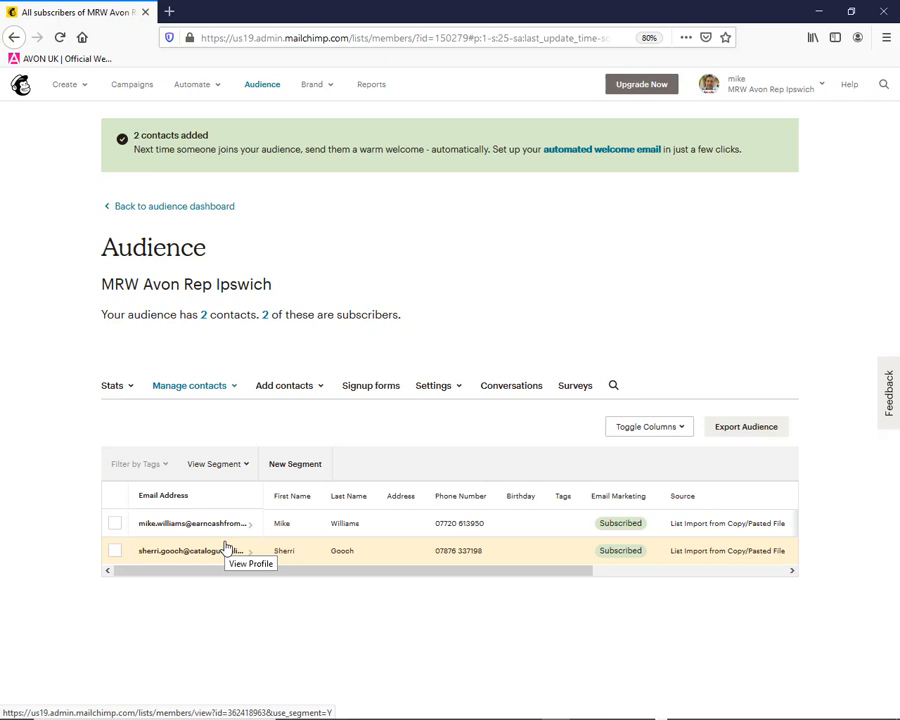
# Create a regular email campaign named "Campaign 6 Avon Test"
pyautogui.click(120, 90)
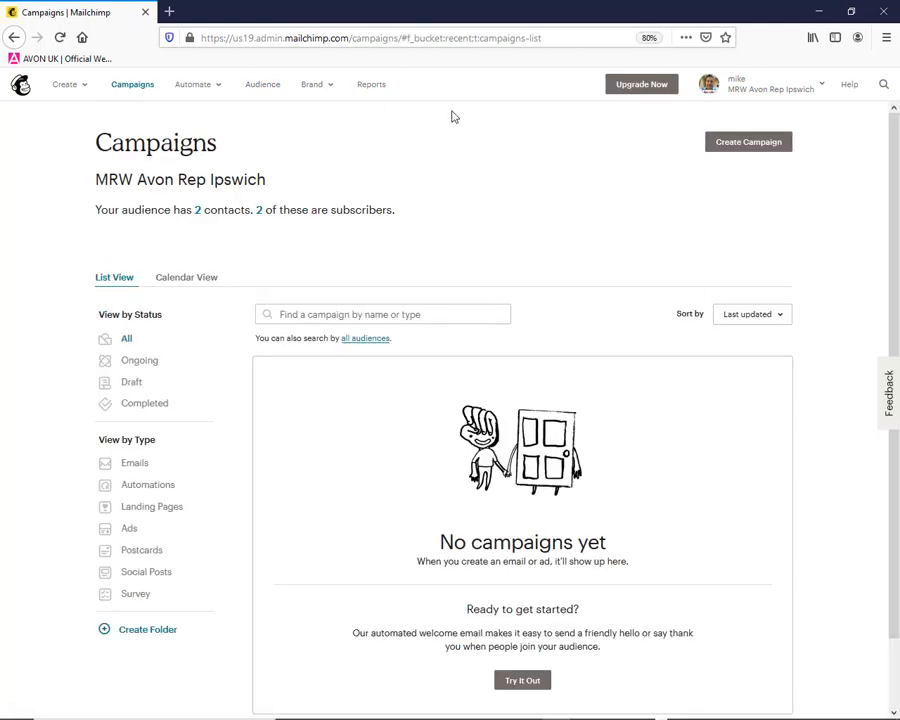
pyautogui.click(741, 146)
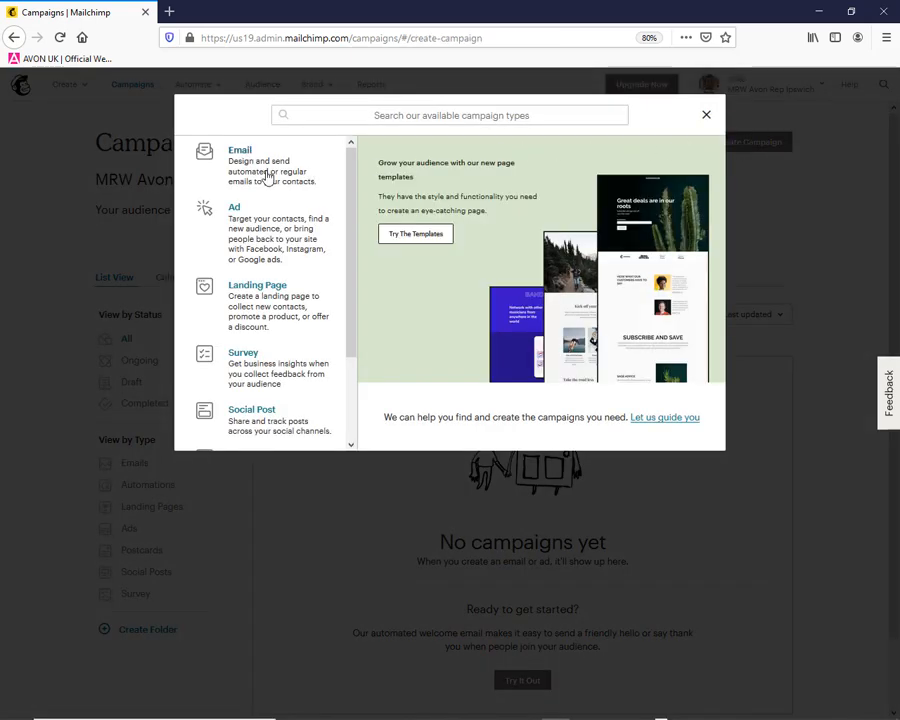
pyautogui.click(291, 177)
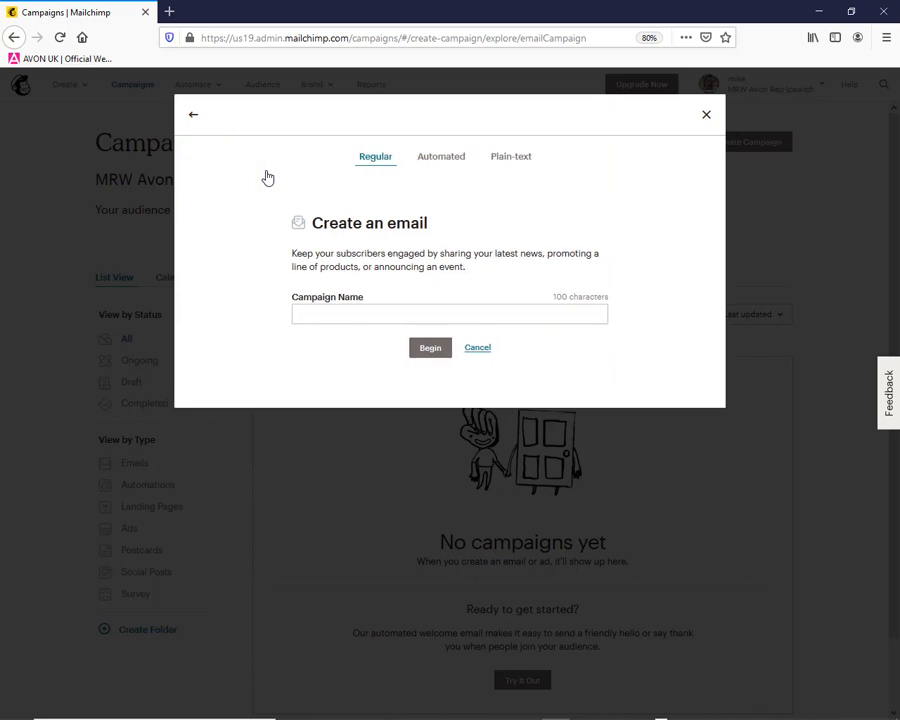
pyautogui.click(334, 311)
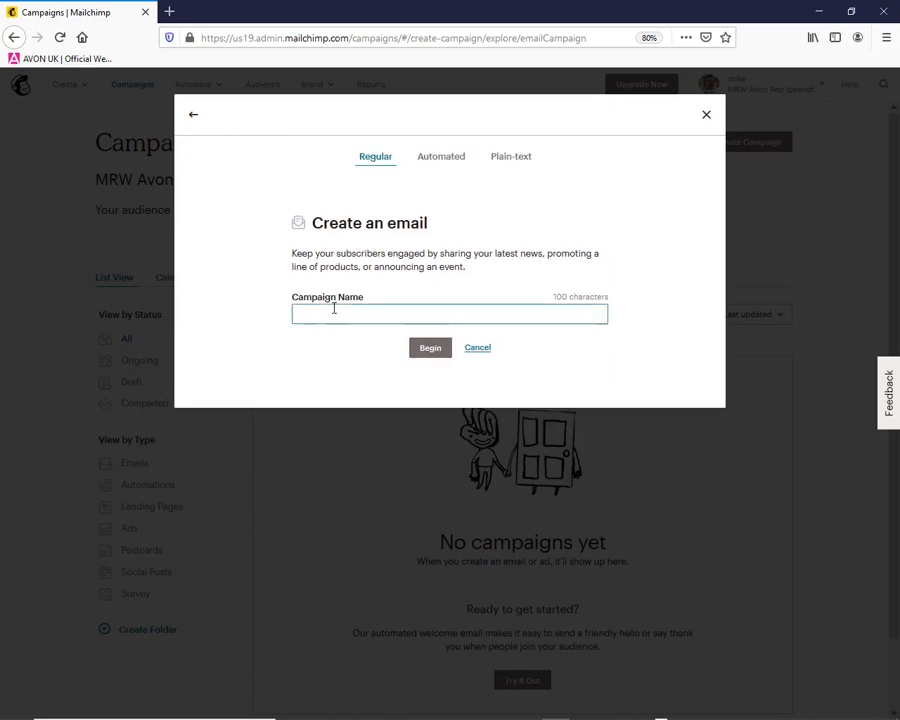
pyautogui.write('Campaign')
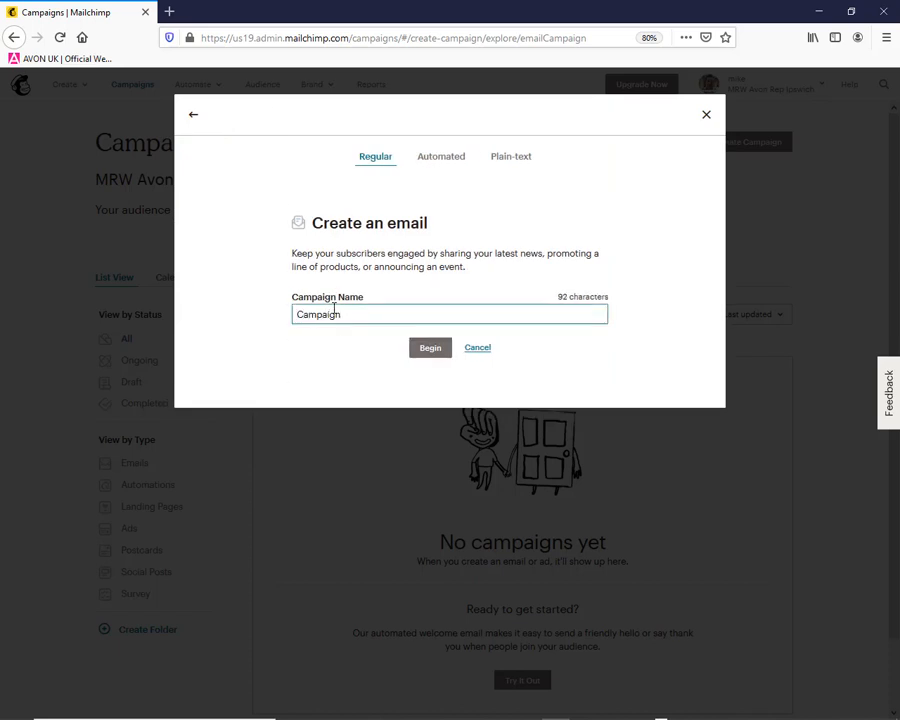
pyautogui.write(' 6 Avon Test')
pyautogui.click(430, 349)
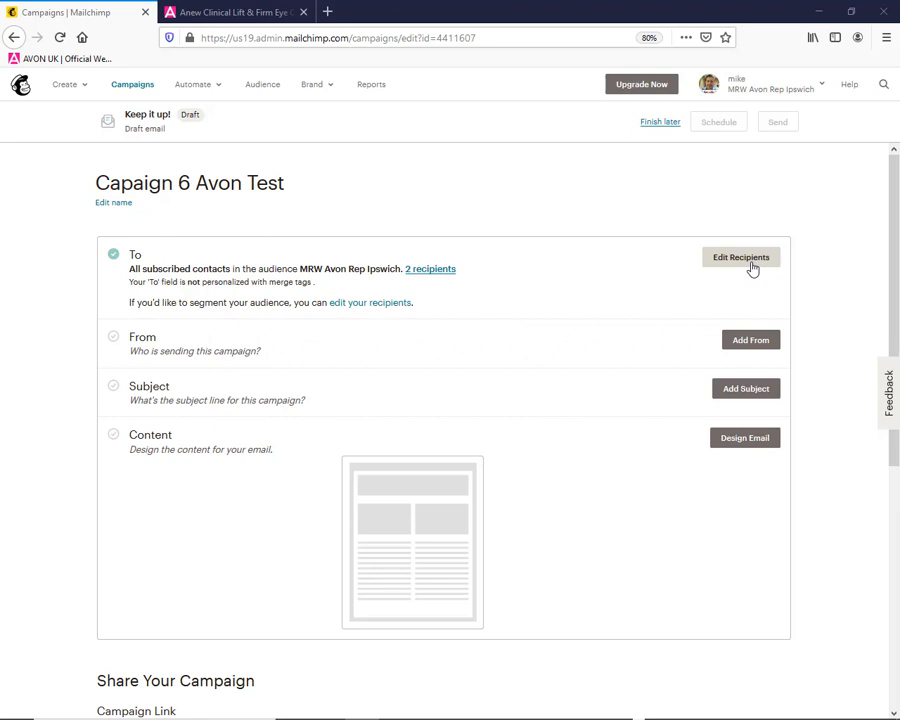
# Set the campaign's sender name to the sender's full name followed by "Avon Sales", keeping the default email address, and save it
pyautogui.click(753, 346)
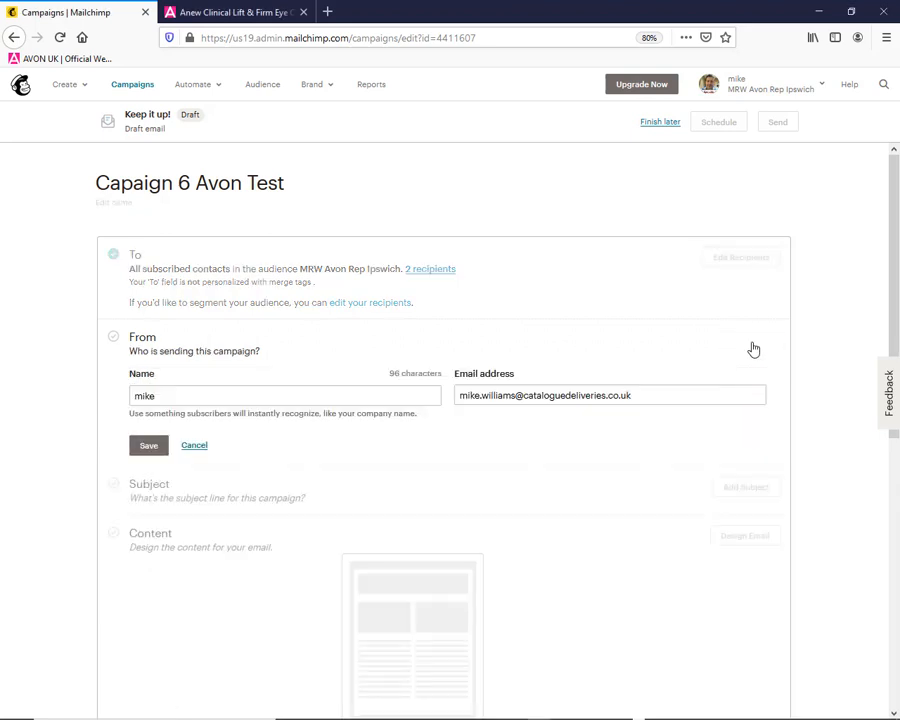
pyautogui.click(293, 397)
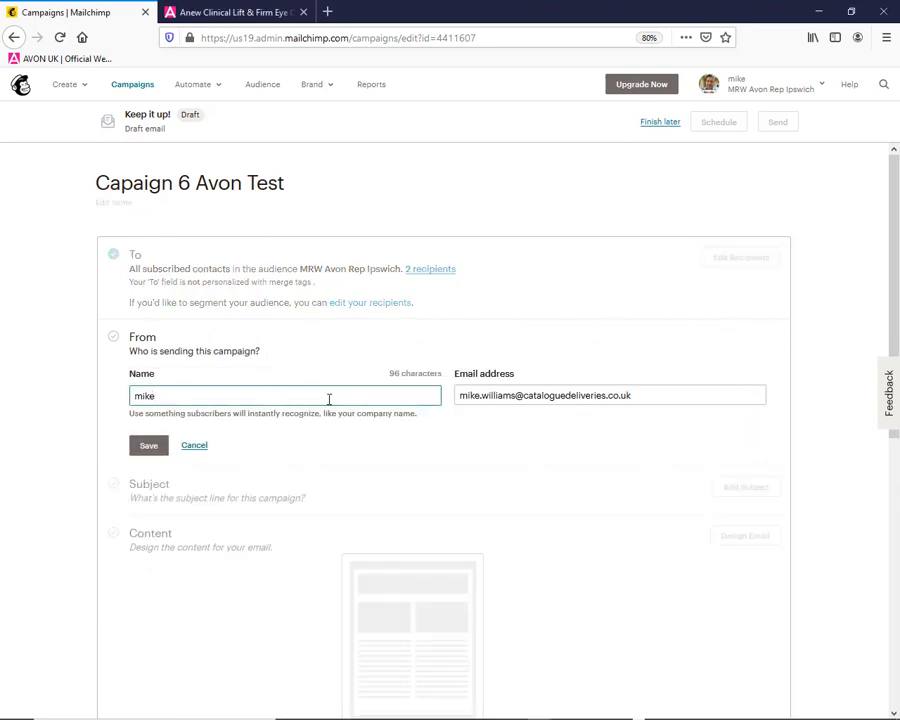
pyautogui.press('BackSpace')
pyautogui.press('BackSpace')
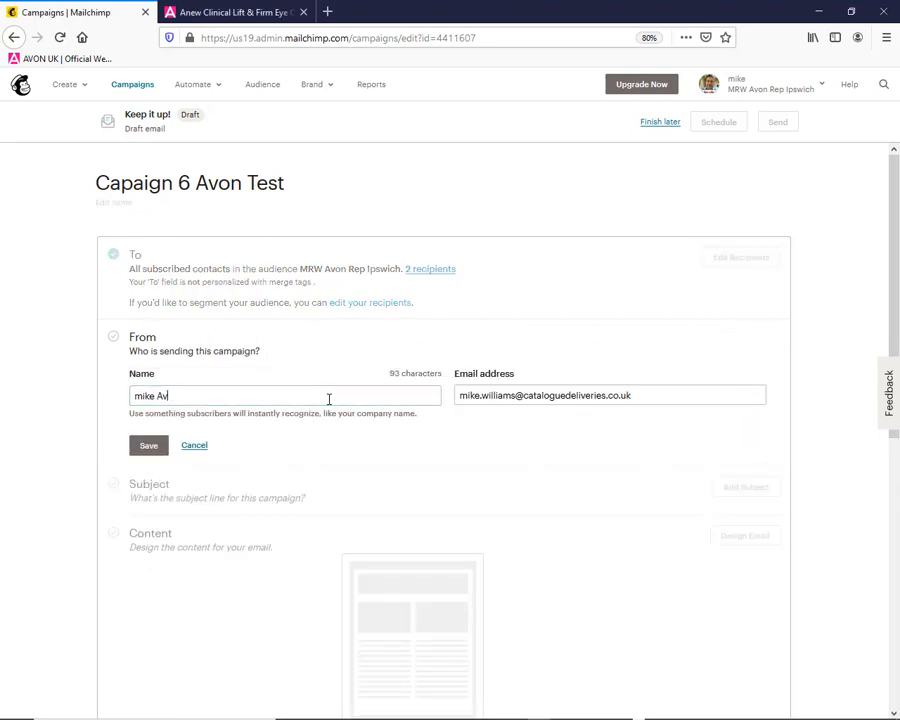
pyautogui.press('BackSpace')
pyautogui.press('BackSpace')
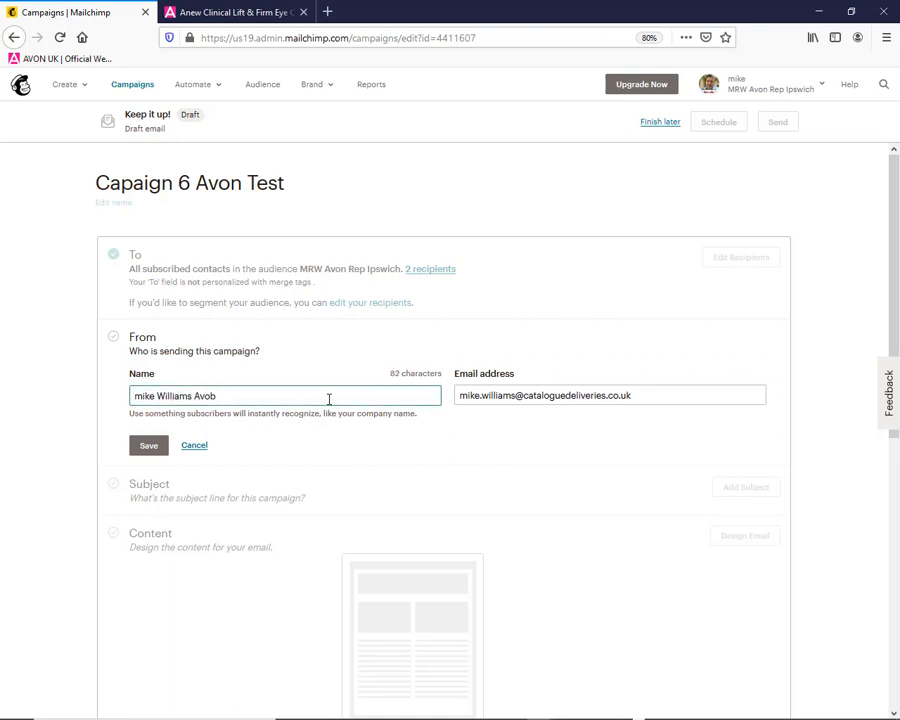
pyautogui.press('BackSpace')
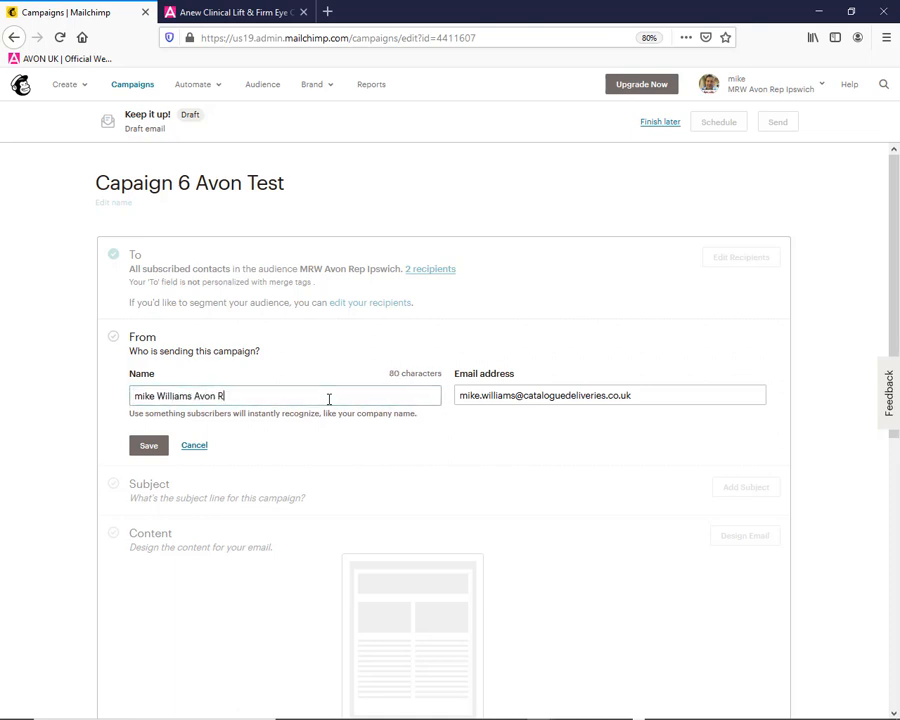
pyautogui.press('BackSpace')
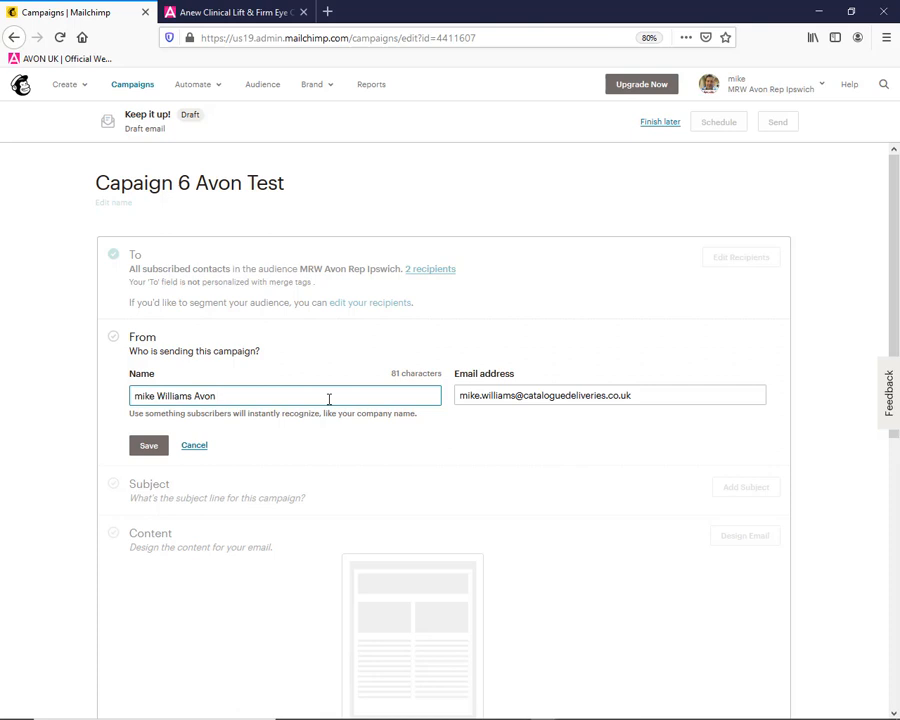
pyautogui.press('Home')
pyautogui.press('Delete')
pyautogui.click(147, 446)
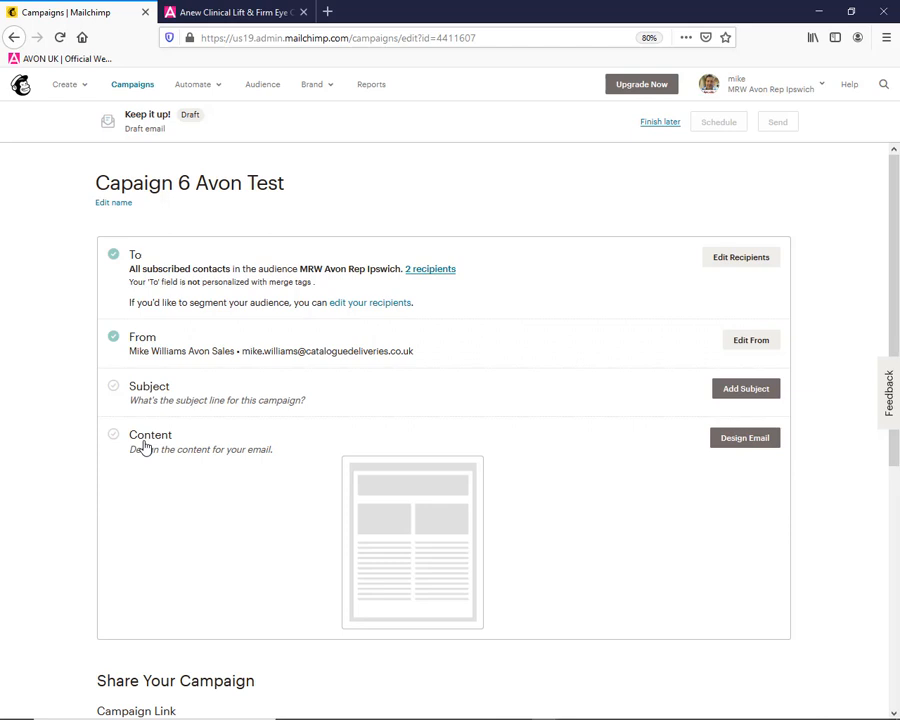
# Set the campaign's subject line to "Fantastic Online Only Offers for Avon Products", leave the preview text empty, and save it
pyautogui.click(735, 395)
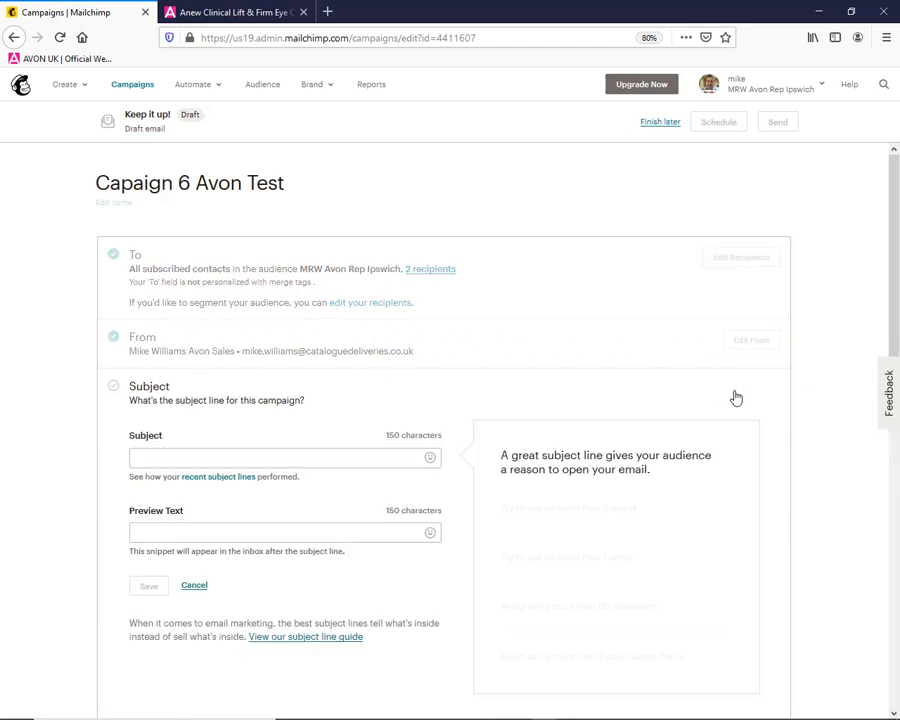
pyautogui.click(310, 464)
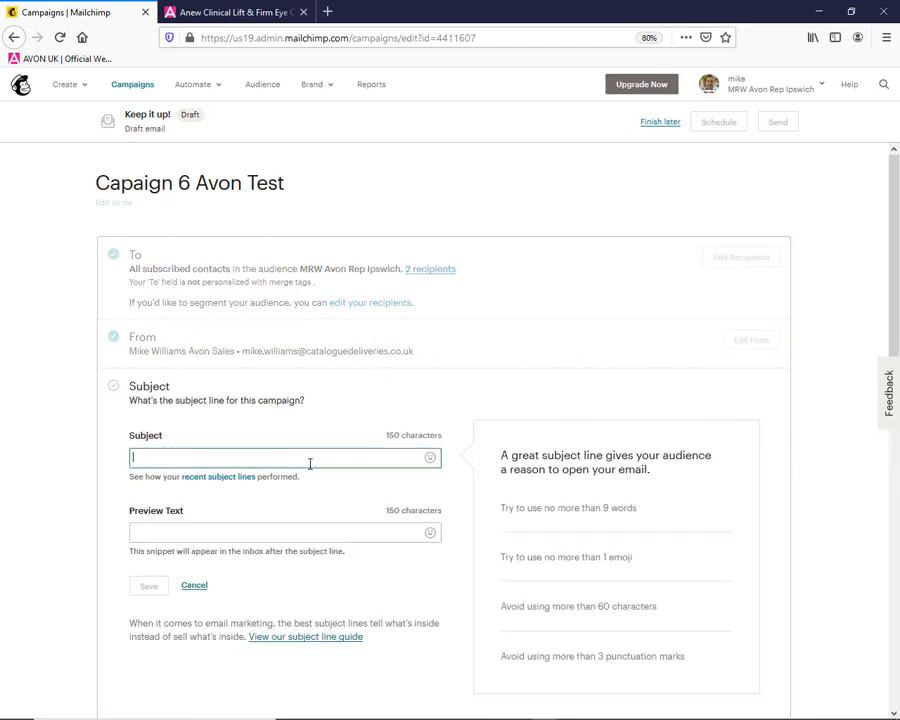
pyautogui.write('Fan')
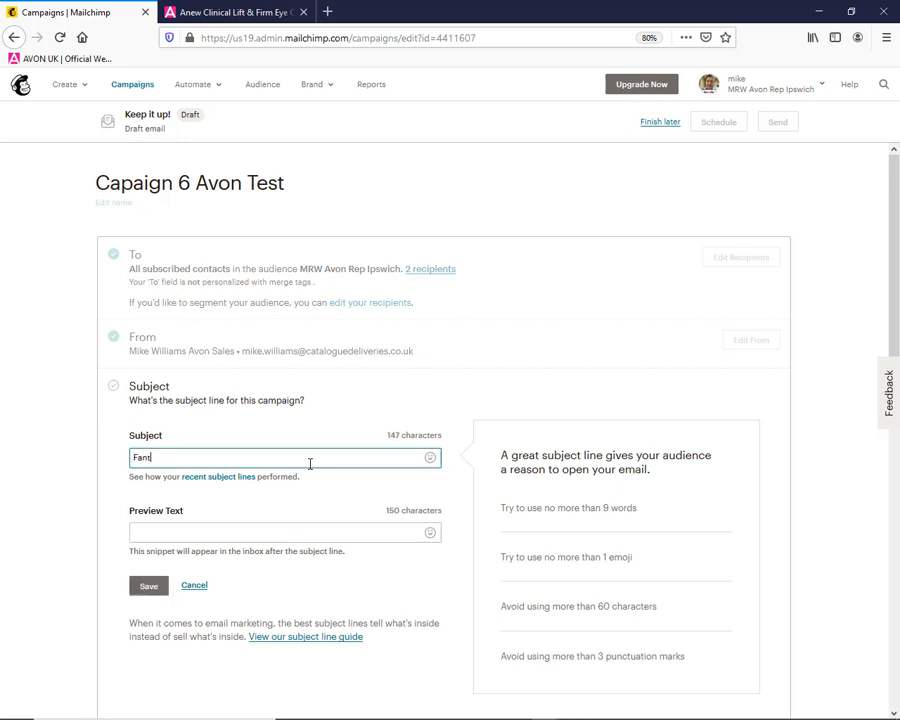
pyautogui.write('tastic Onli')
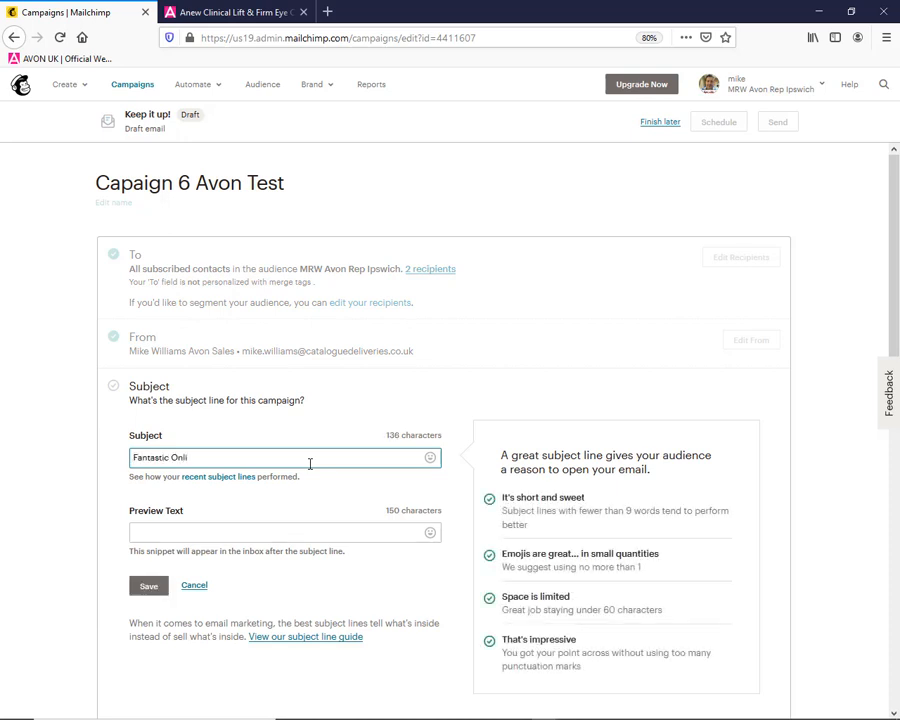
pyautogui.write('ne Only Offers for Avon')
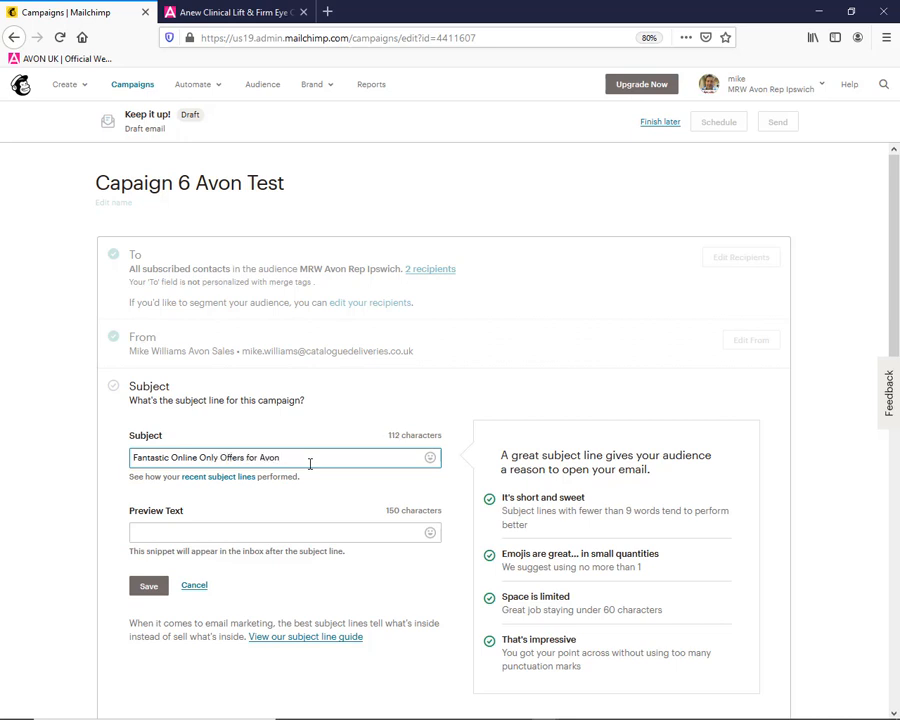
pyautogui.write('Products')
pyautogui.click(223, 535)
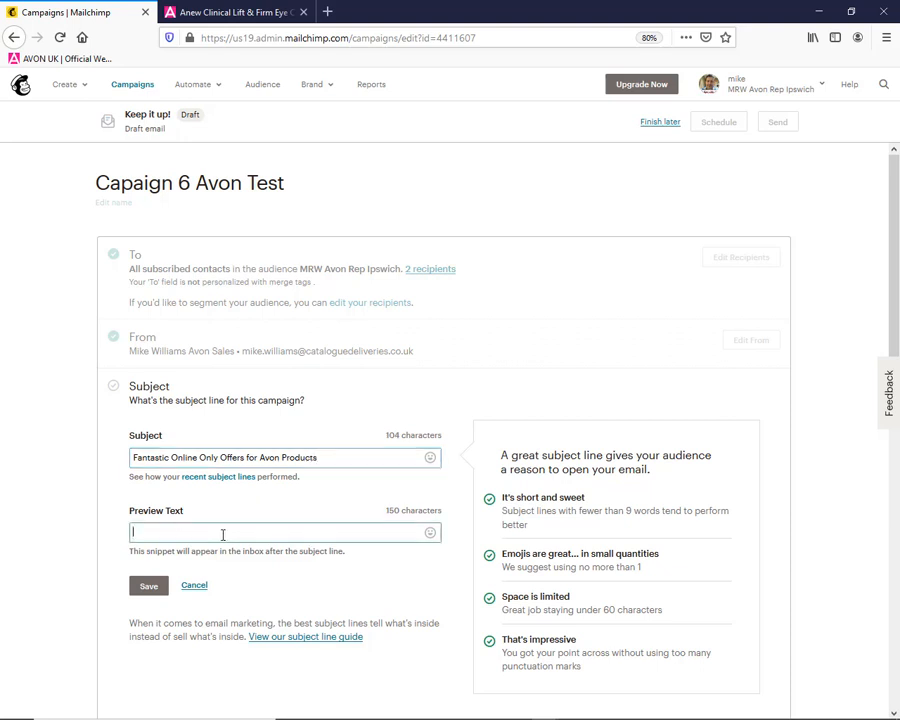
pyautogui.click(146, 587)
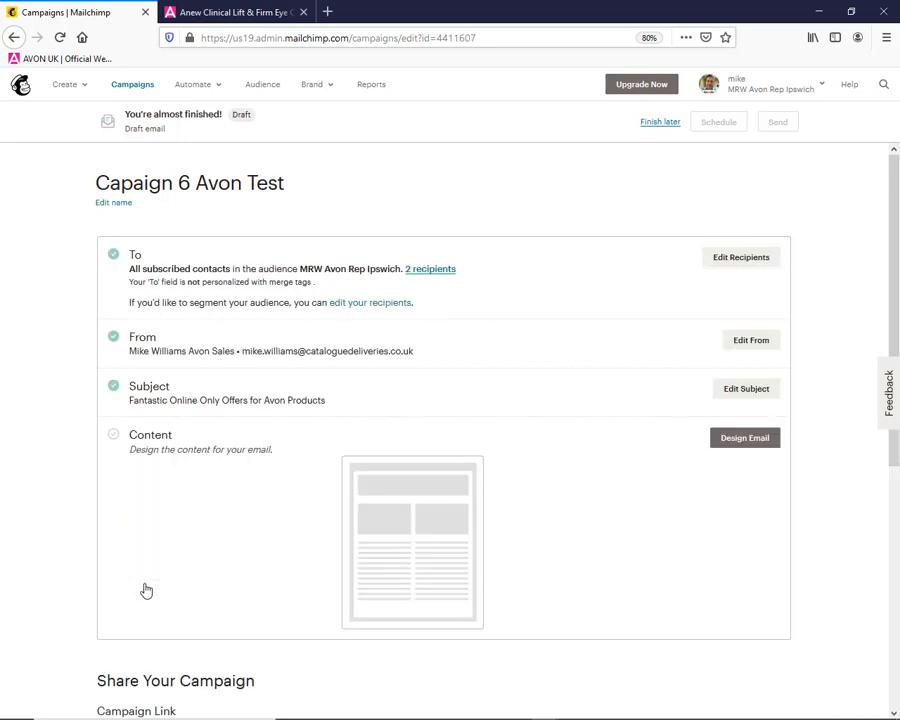
# Start designing the email content from the featured Sell Products layout
pyautogui.click(740, 440)
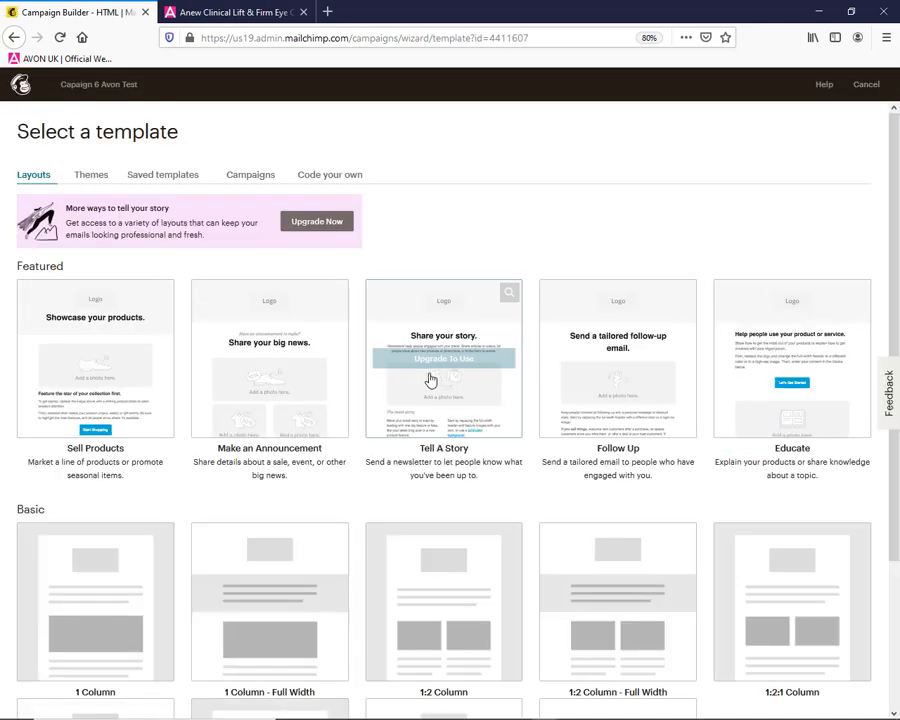
pyautogui.click(111, 381)
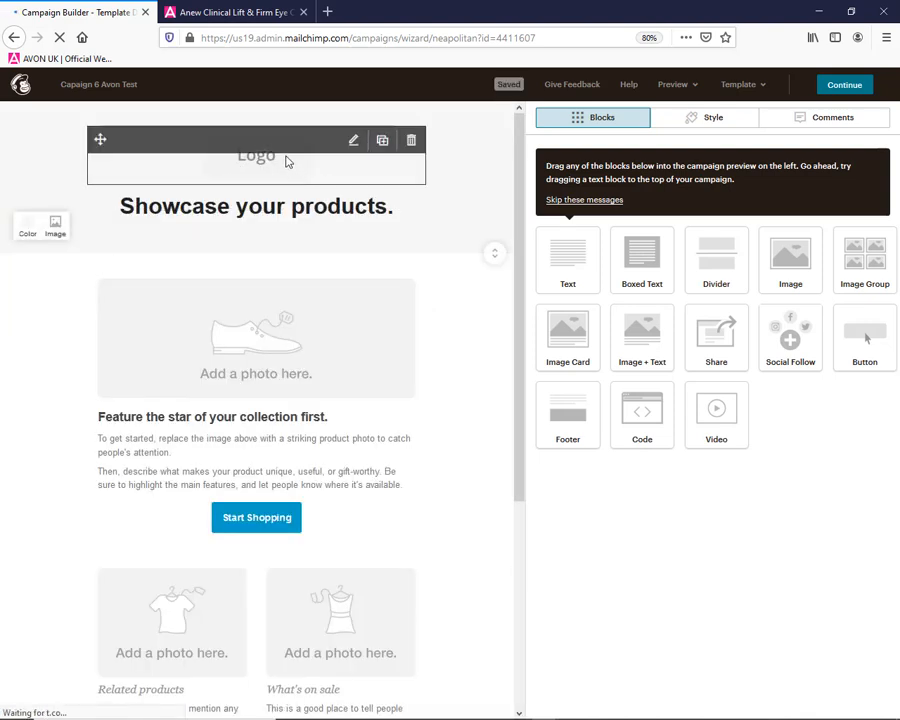
# Upload far away infinity.jpg to the image library and replace the email's logo placeholder with the Distillery banner image
pyautogui.click(261, 168)
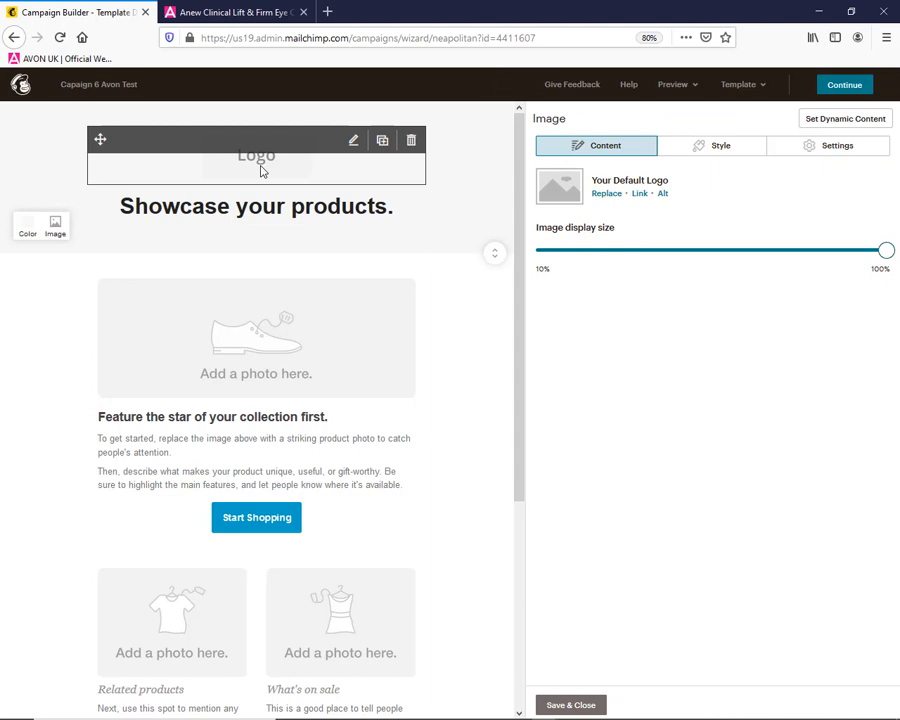
pyautogui.click(604, 195)
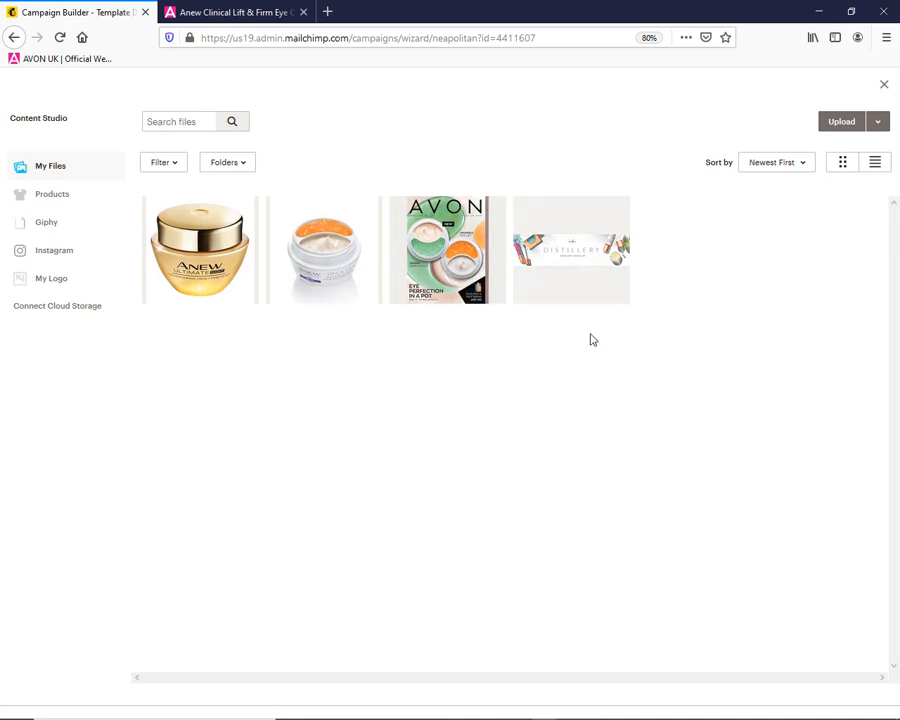
pyautogui.click(845, 125)
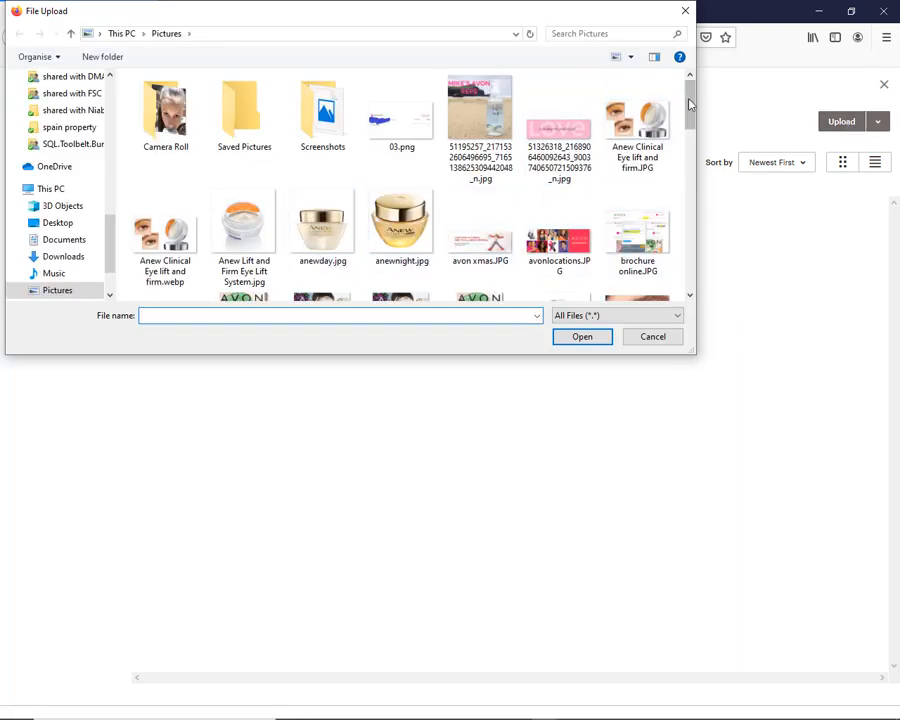
pyautogui.moveTo(693, 103); pyautogui.dragTo(678, 160)
pyautogui.click(636, 152)
pyautogui.click(590, 334)
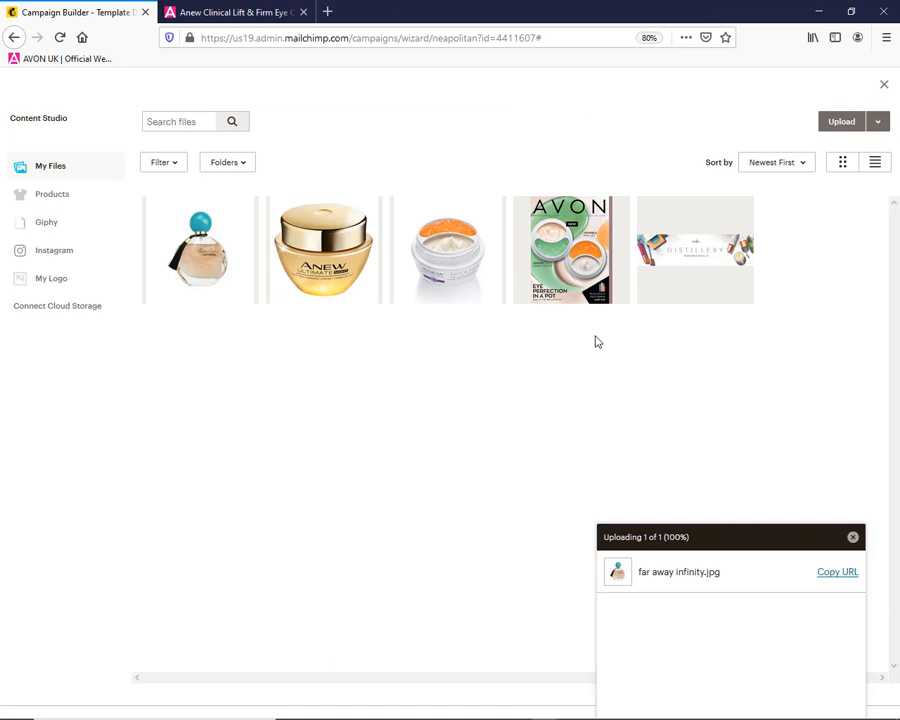
pyautogui.click(688, 257)
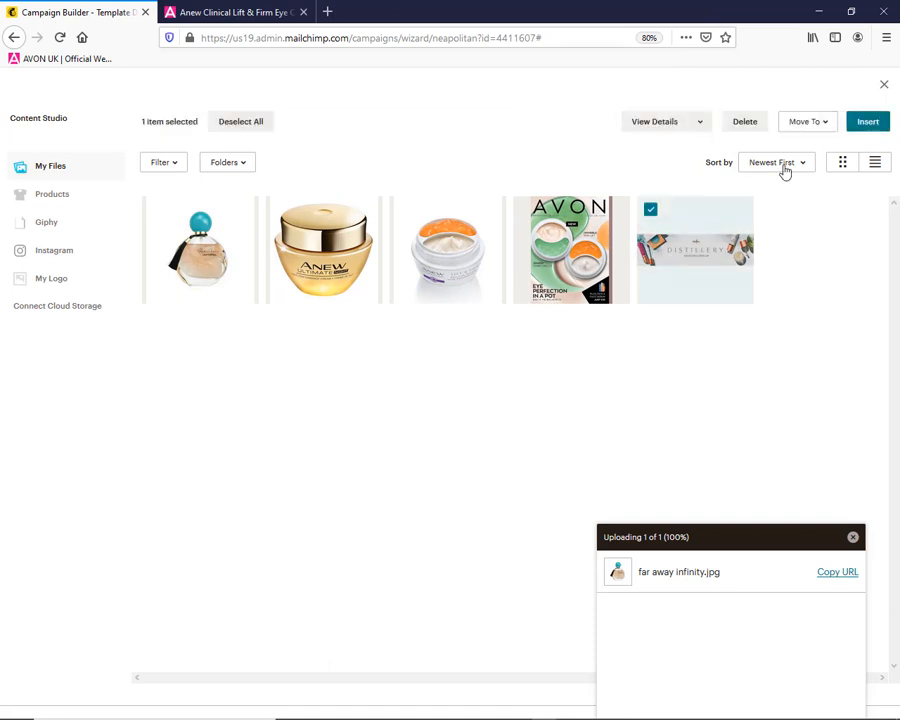
pyautogui.click(868, 122)
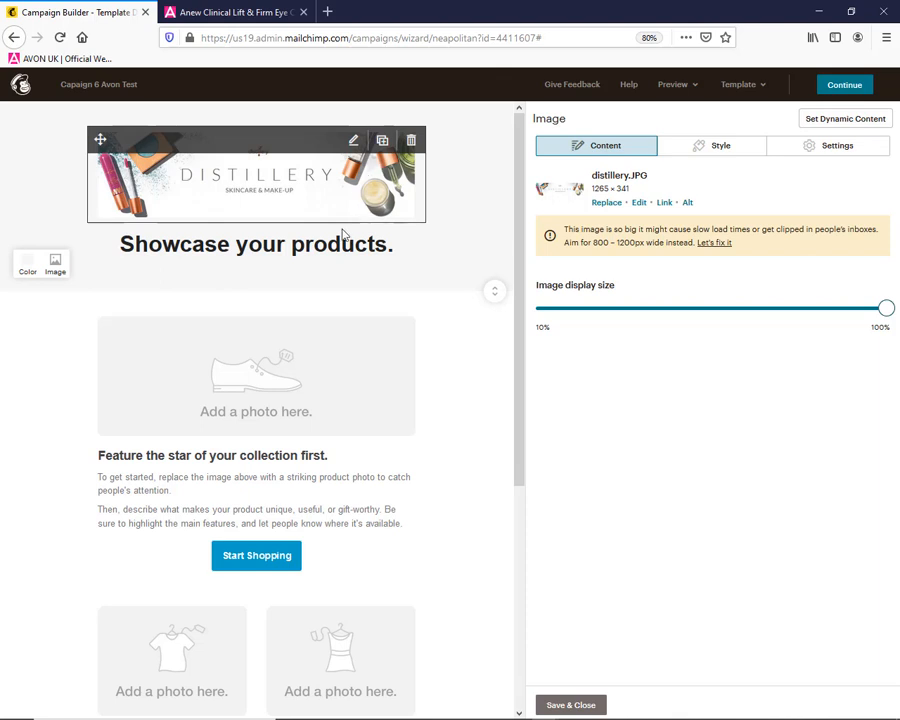
# Replace the large photo placeholder below the heading with the Avon brochure cover image c6.jpg
pyautogui.click(257, 426)
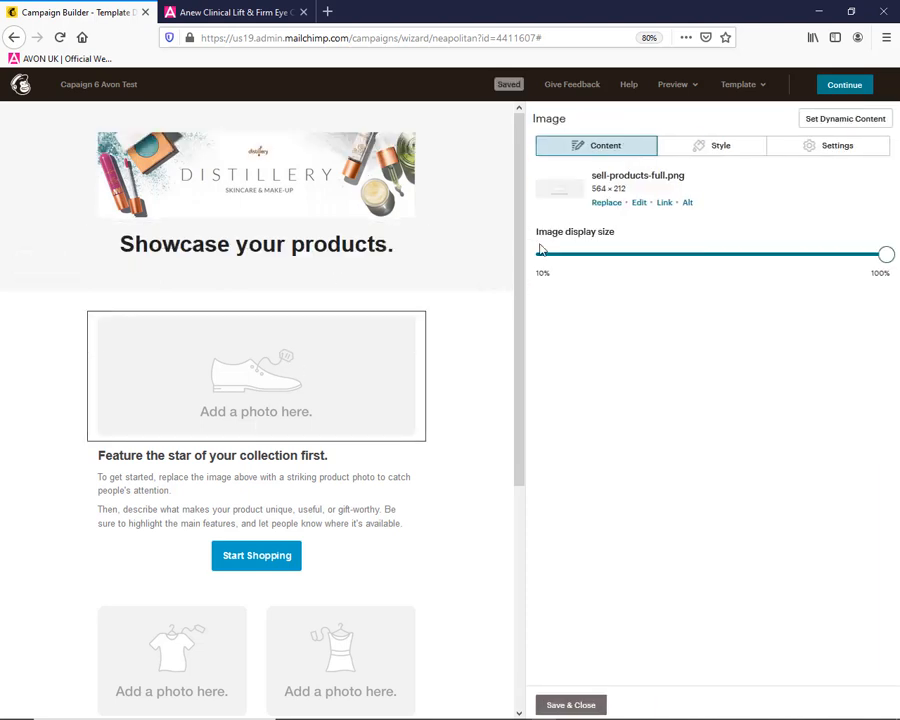
pyautogui.click(608, 203)
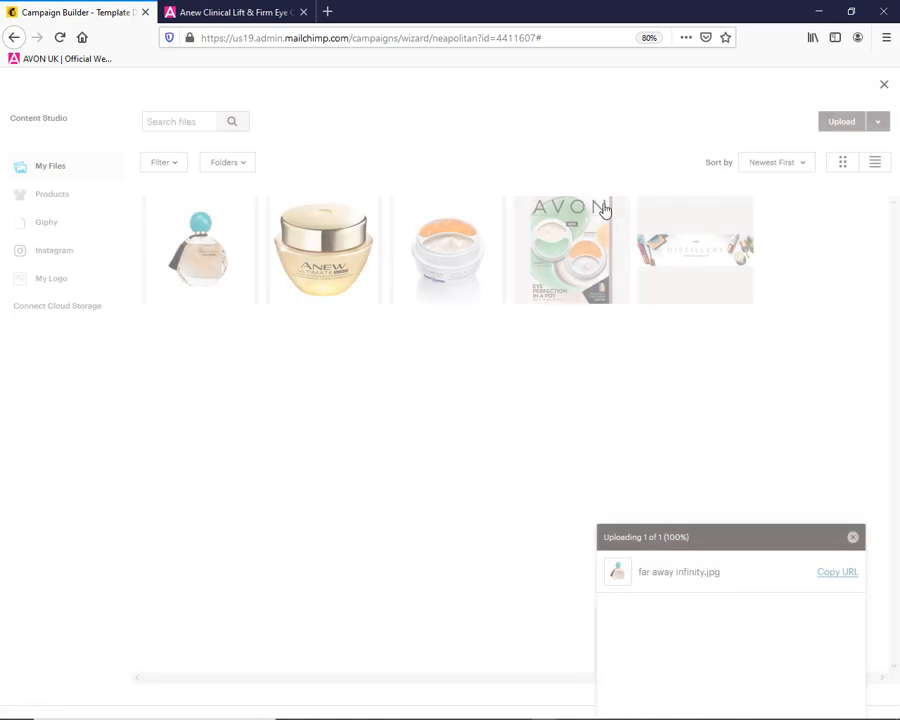
pyautogui.click(572, 243)
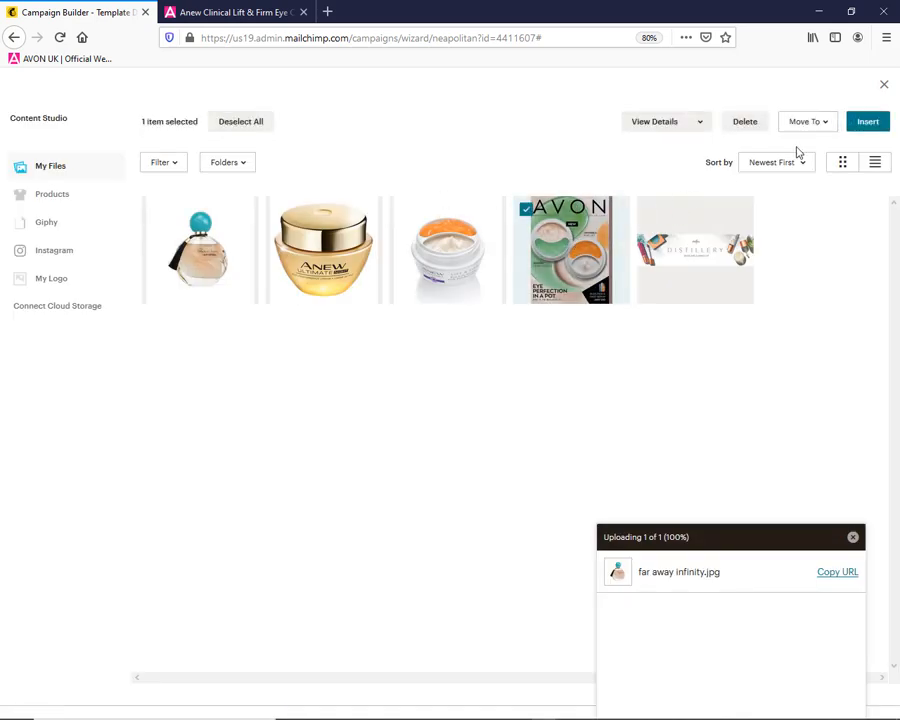
pyautogui.click(873, 126)
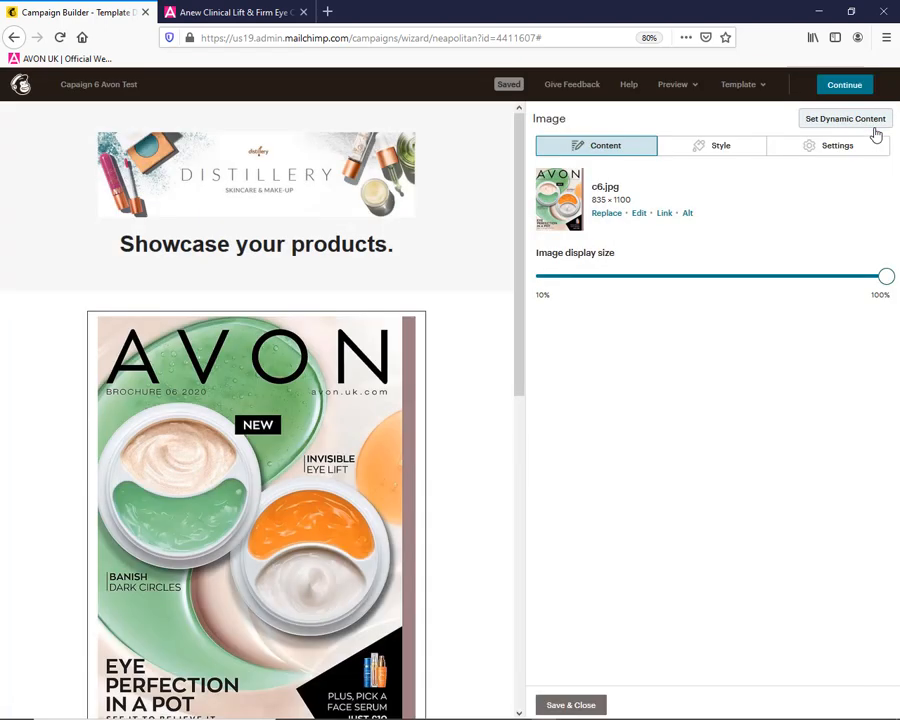
# Replace the "Showcase your products." heading with "Avon Campaign 6 Highlights" and save the text block
pyautogui.click(344, 259)
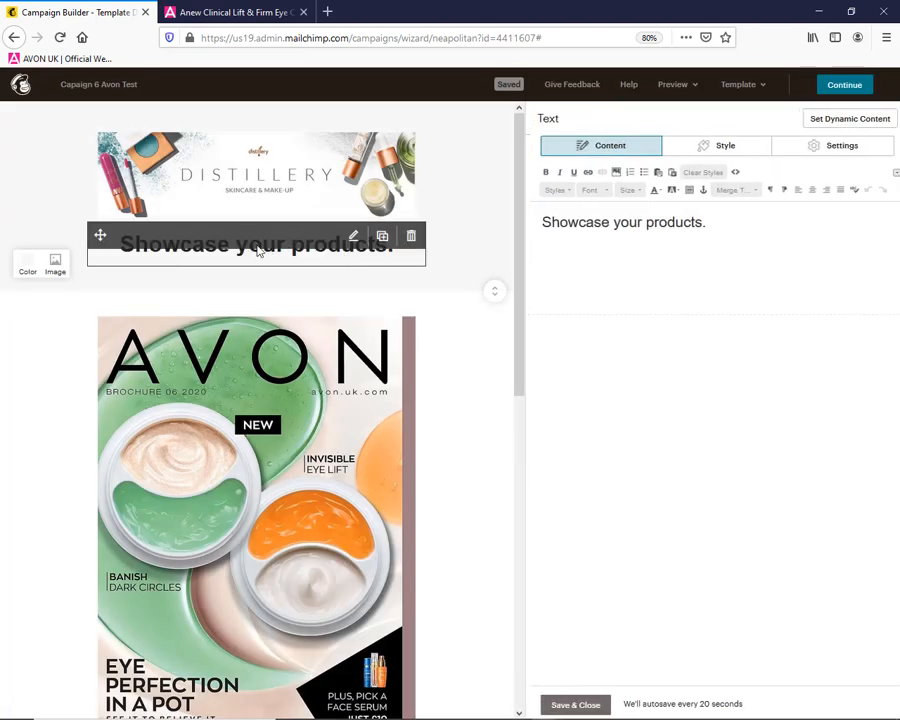
pyautogui.hotkey('ctrl', 'a')
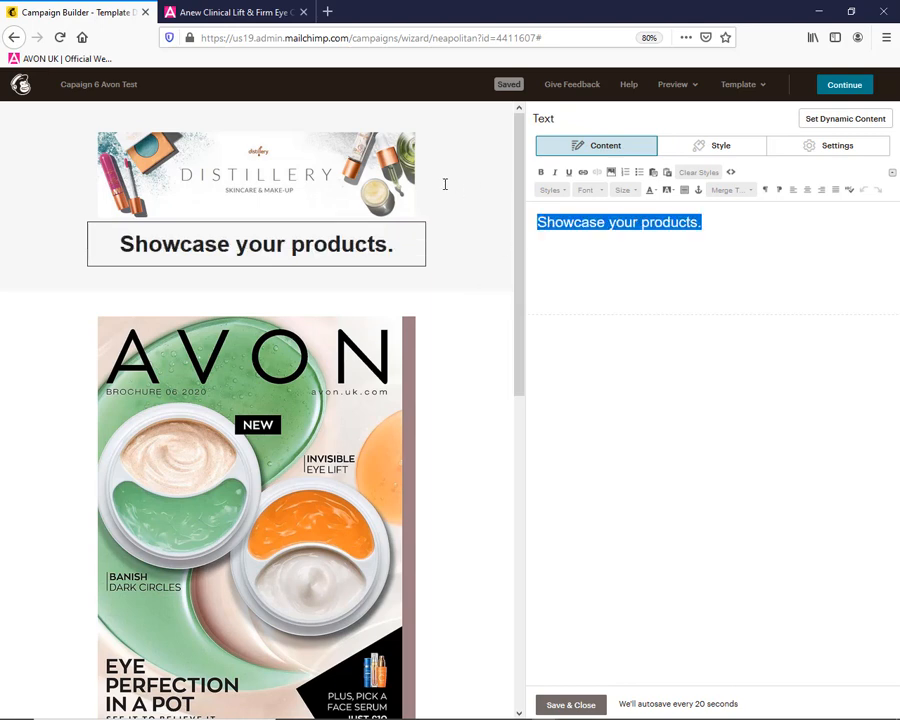
pyautogui.write('Campaig')
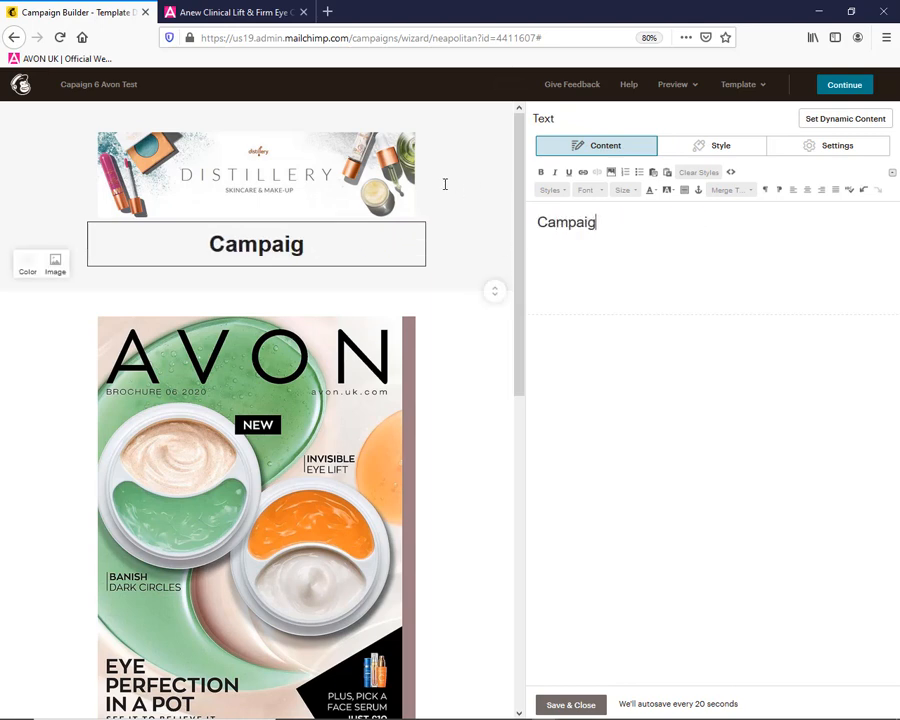
pyautogui.write('n 6 H')
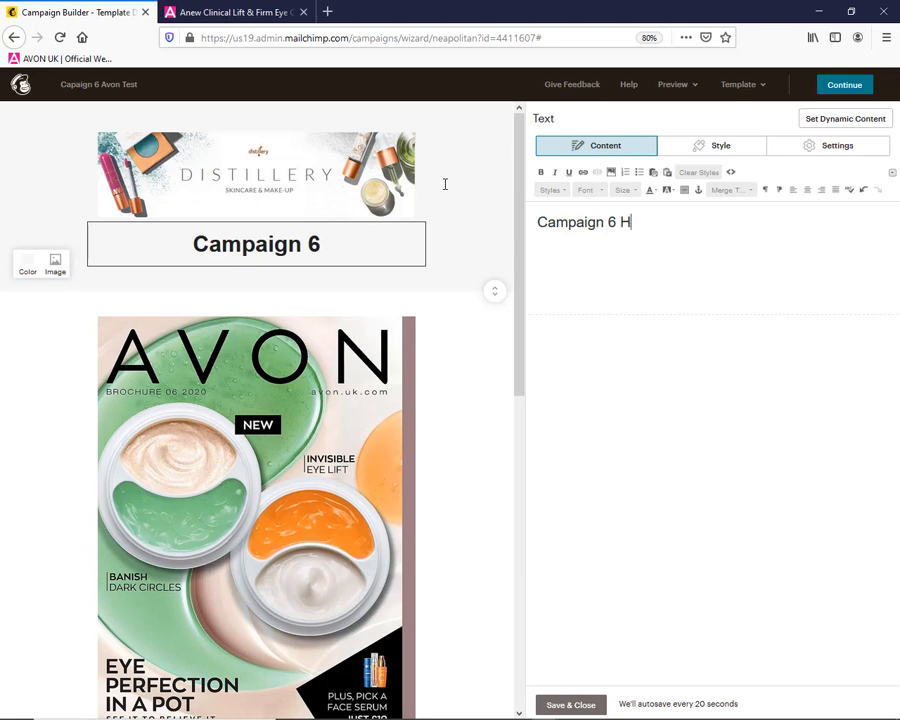
pyautogui.write('ighligh')
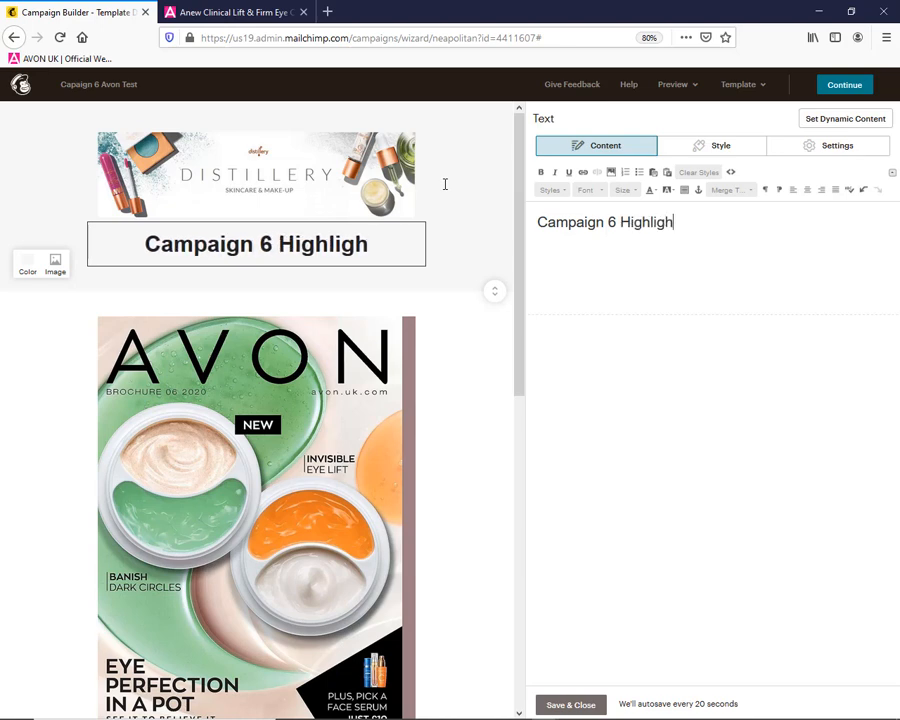
pyautogui.write('td')
pyautogui.press('BackSpace')
pyautogui.write('s')
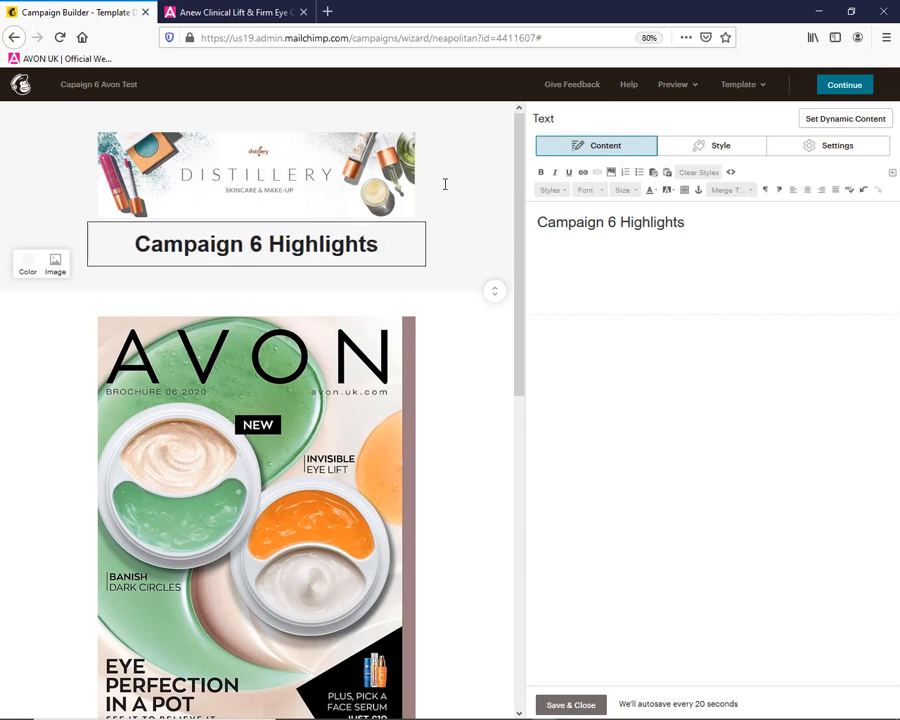
pyautogui.press('Home')
pyautogui.write('Avon')
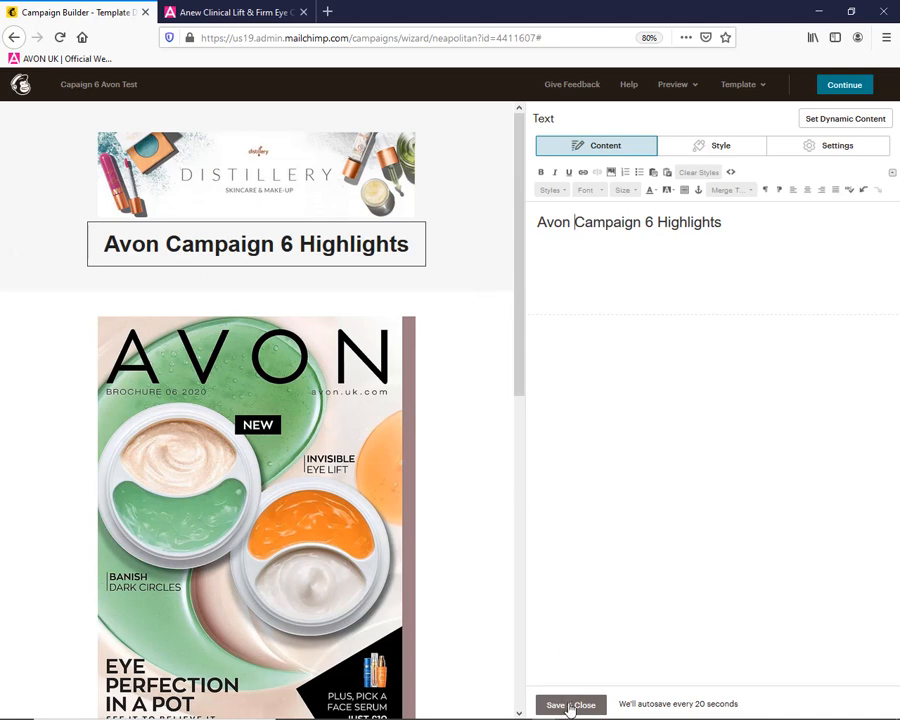
pyautogui.click(570, 706)
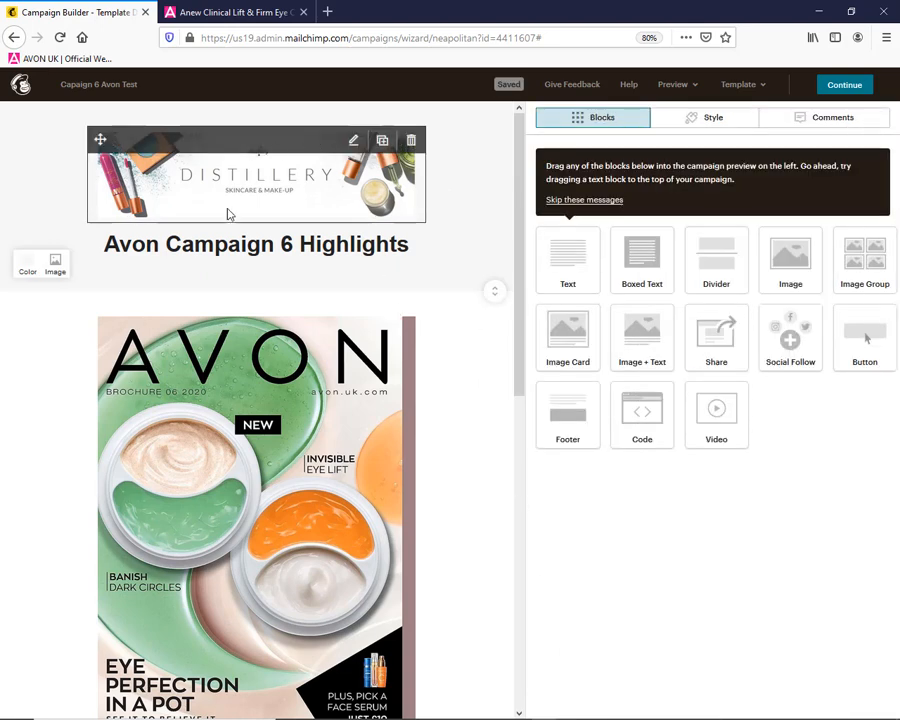
# Replace the first column's photo placeholder in the two-column product block with the gold Anew Ultimate jar image, anewnight.jpg
pyautogui.moveTo(520, 151); pyautogui.dragTo(514, 390)
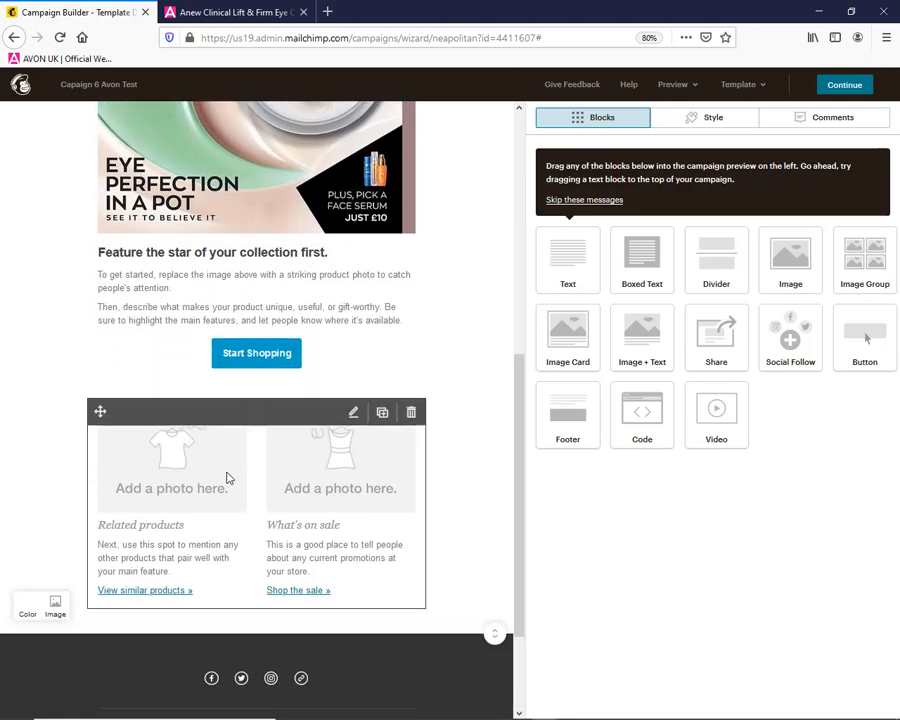
pyautogui.click(144, 487)
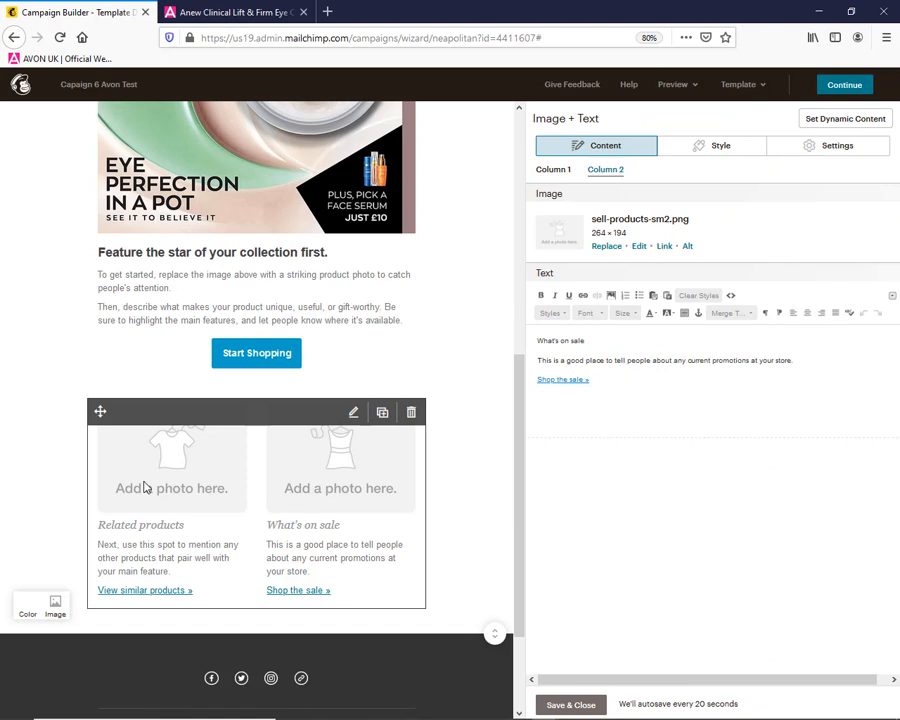
pyautogui.click(551, 171)
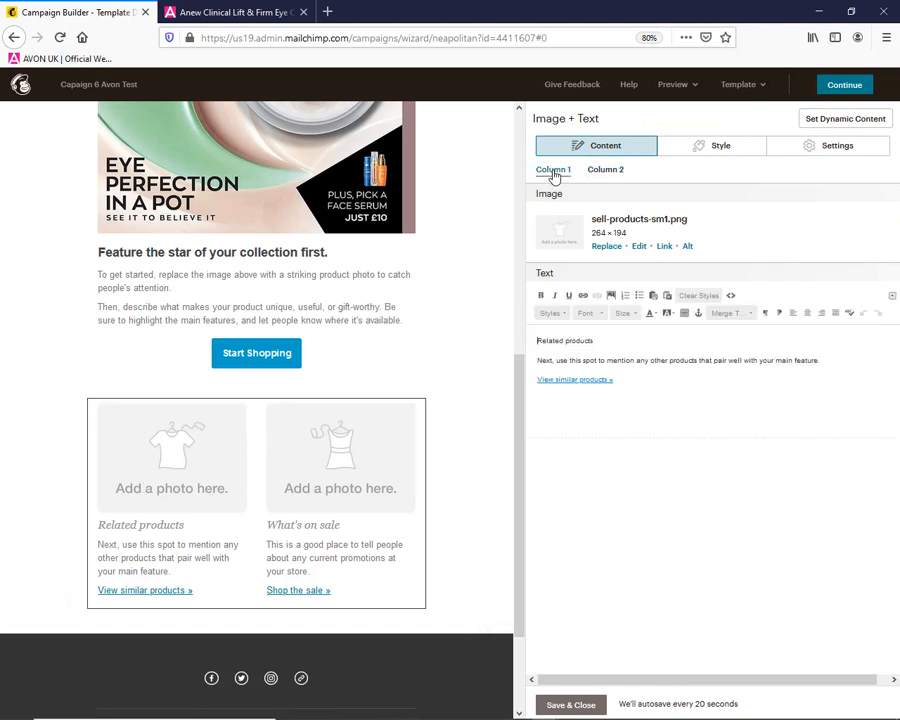
pyautogui.click(606, 246)
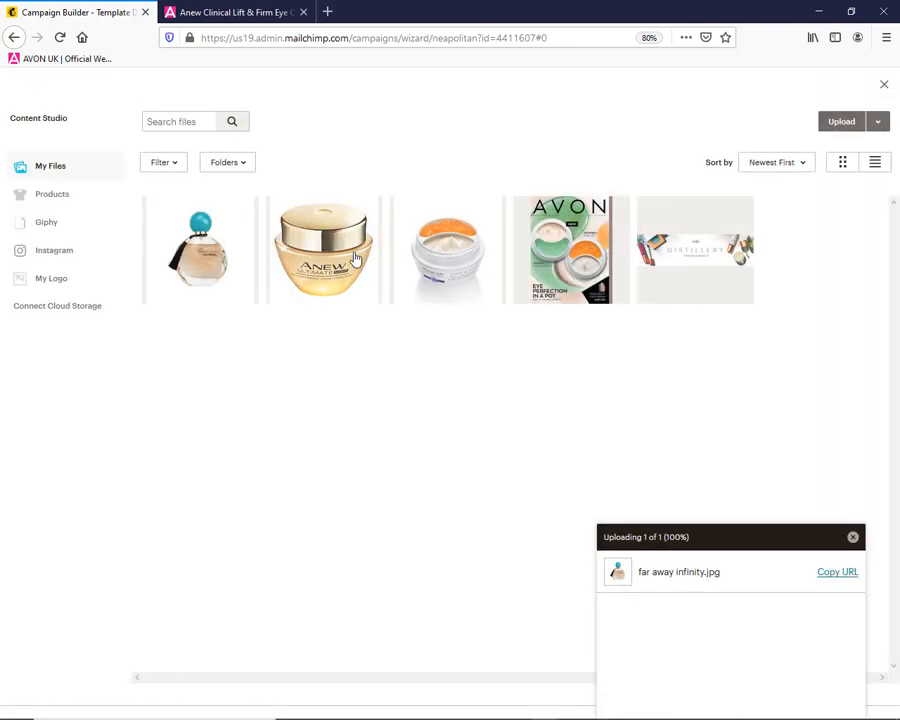
pyautogui.click(354, 258)
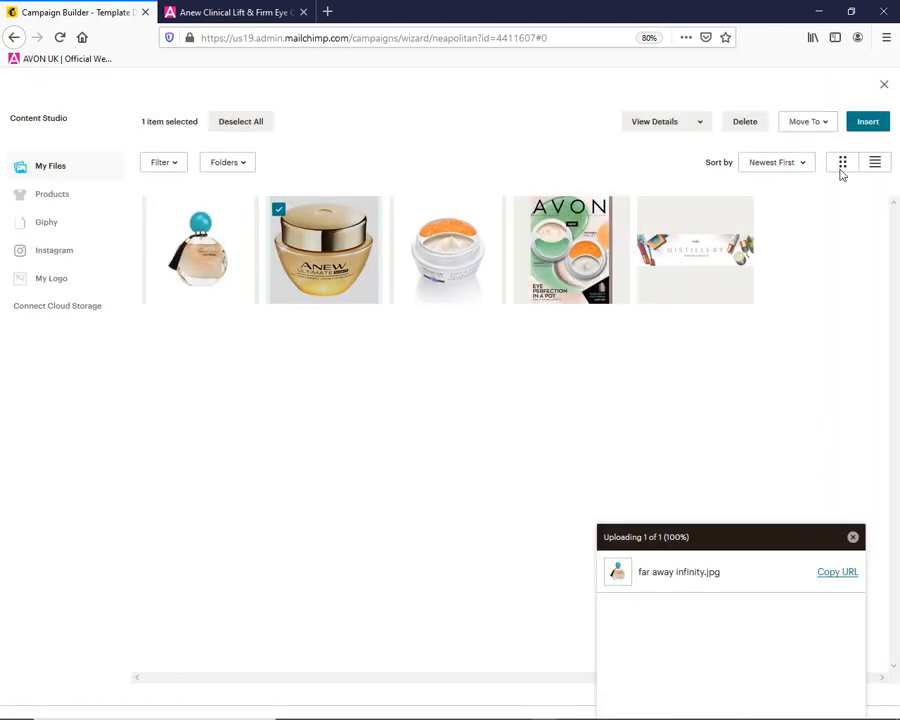
pyautogui.click(864, 124)
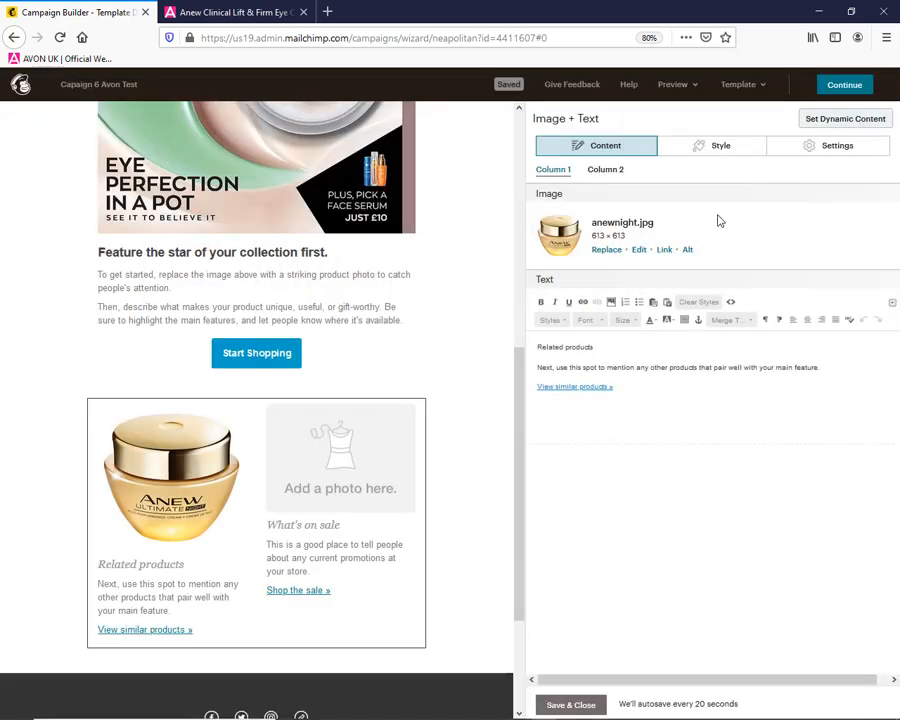
# Replace the second column's photo placeholder with the image Anew Lift and Firm Eye Lift System.jpg
pyautogui.click(605, 170)
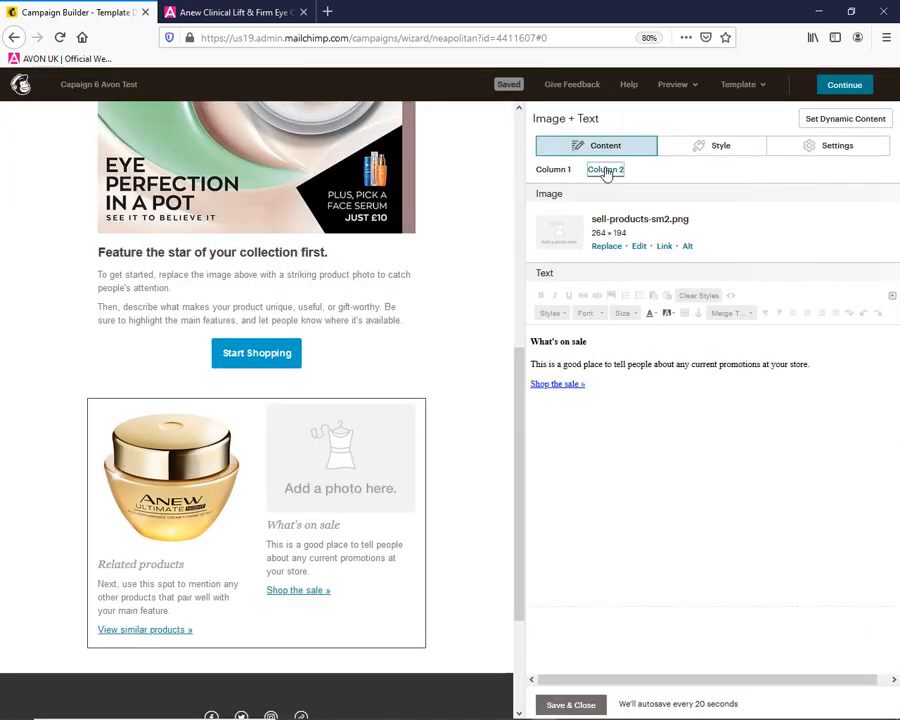
pyautogui.click(606, 250)
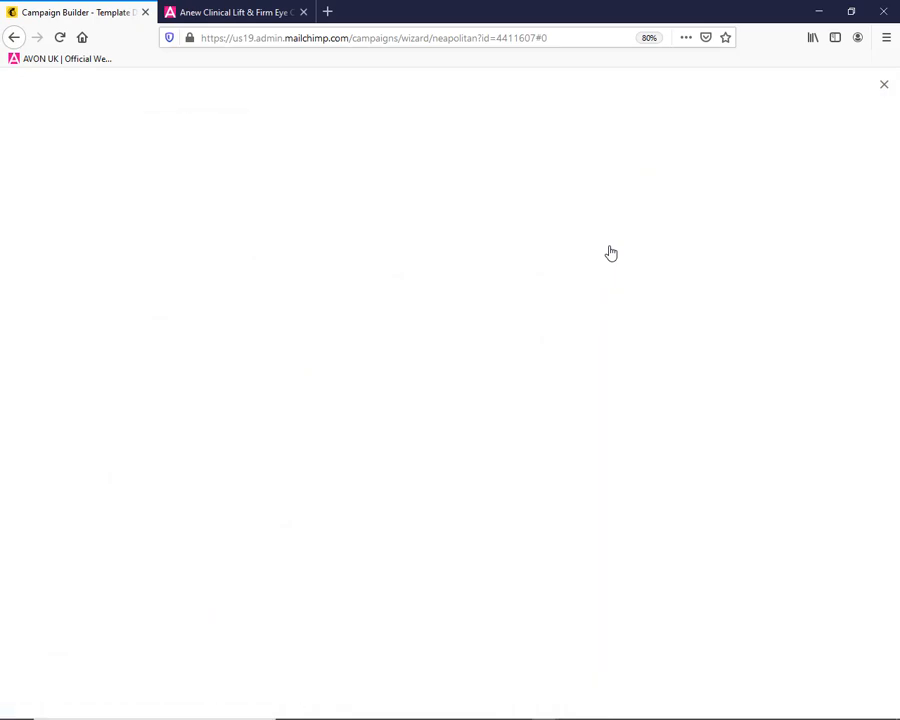
pyautogui.click(428, 279)
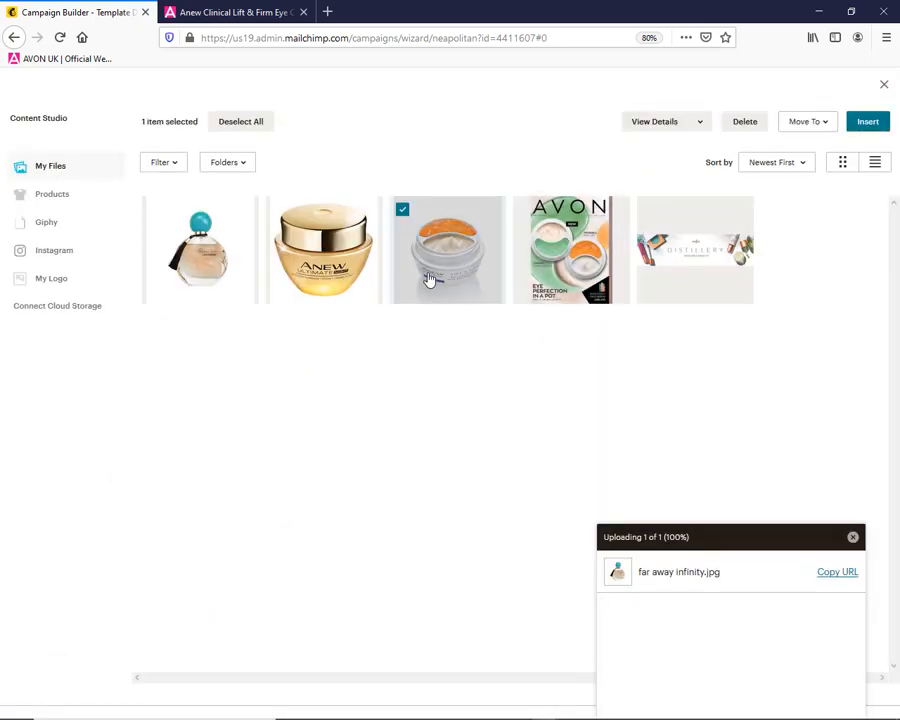
pyautogui.click(866, 124)
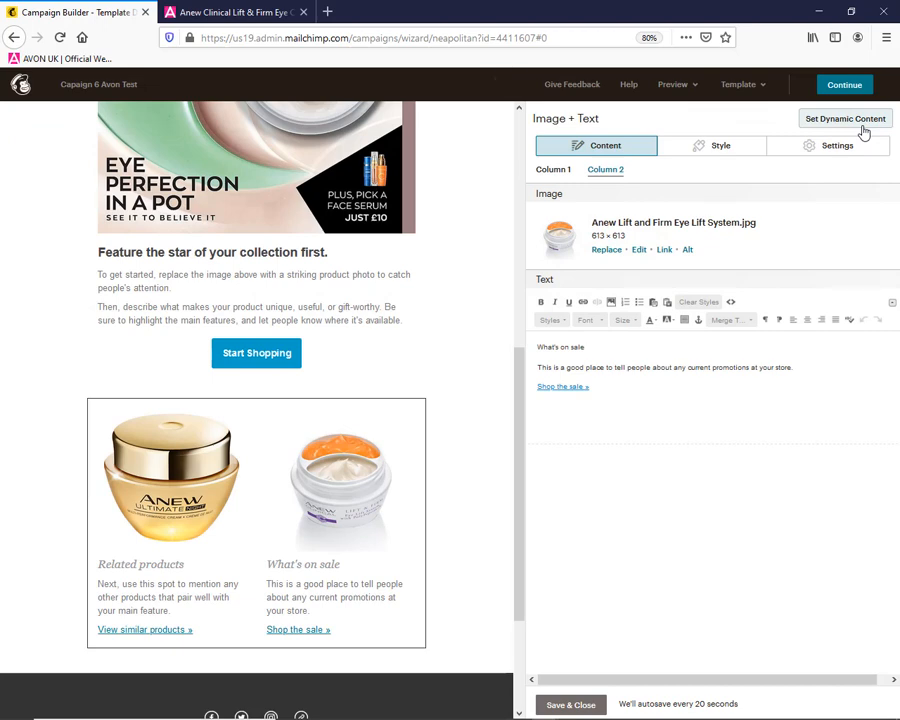
# On the Avon page for Anew Clinical Lift & Firm Eye Cream, open the Twitter share window and copy the product's share link
pyautogui.click(220, 12)
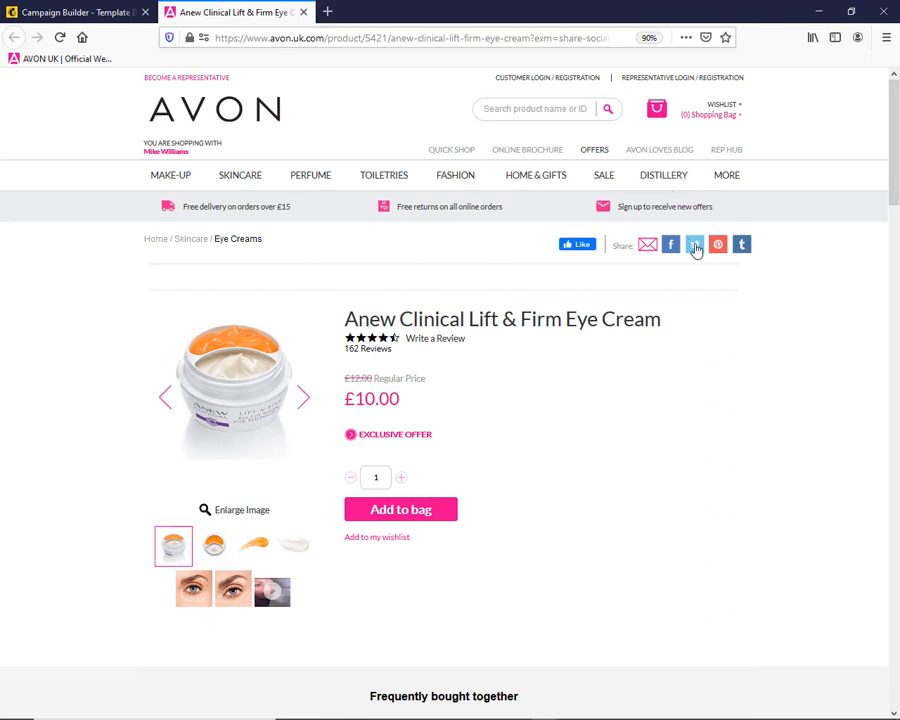
pyautogui.moveTo(553, 708)
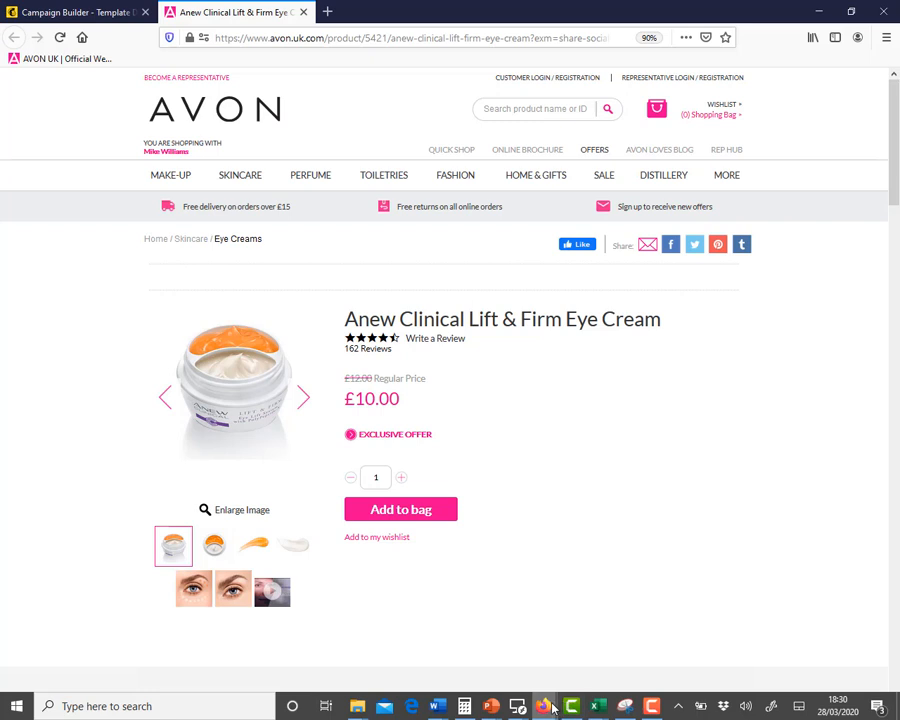
pyautogui.click(612, 620)
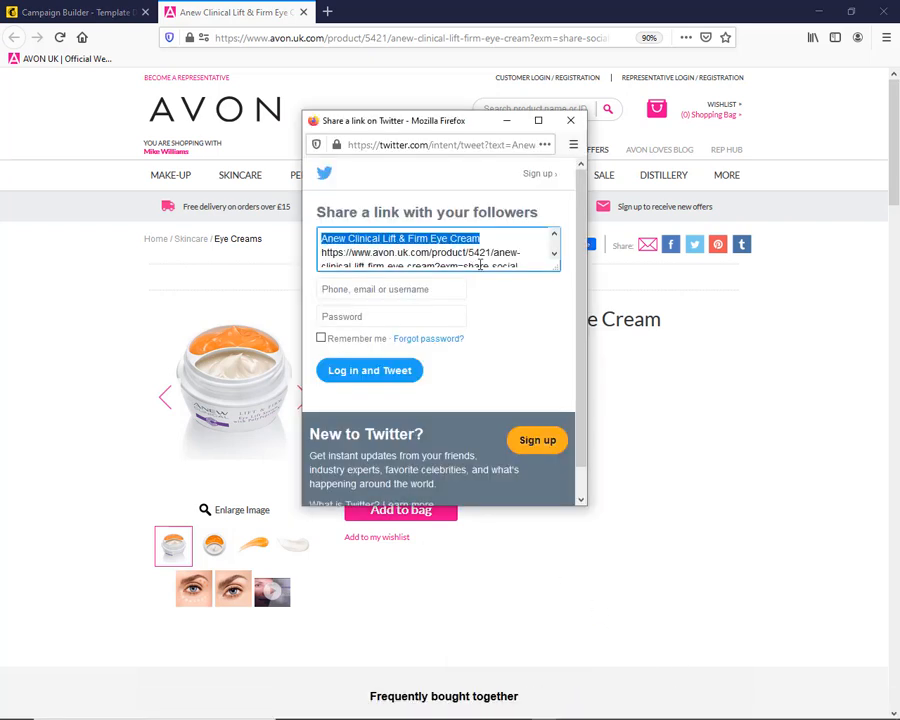
pyautogui.moveTo(321, 252); pyautogui.dragTo(354, 259)
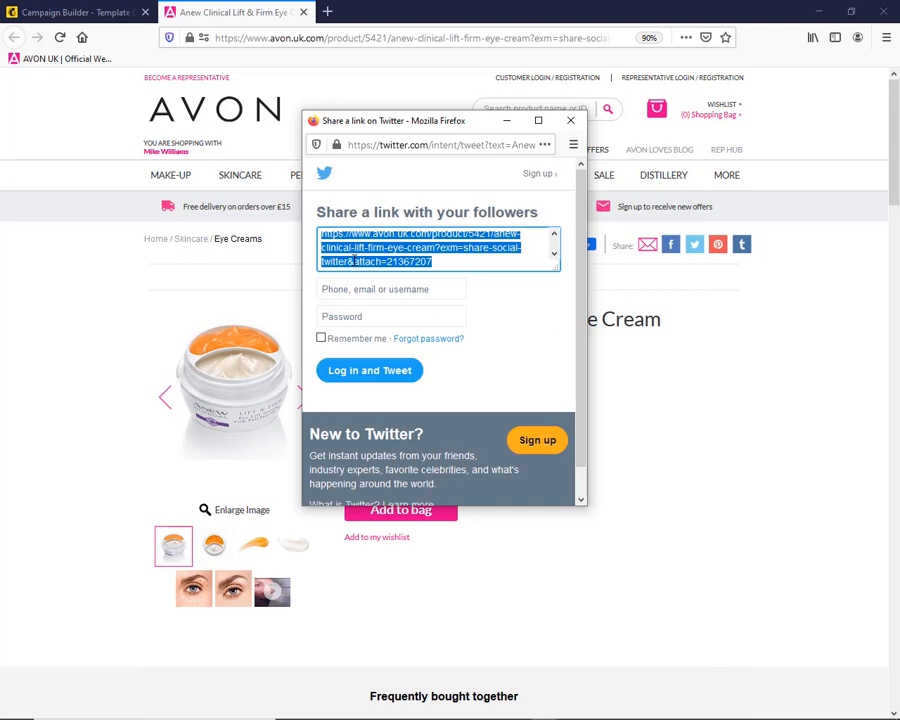
# Back in the Mailchimp campaign, link the second column's eye cream image to the copied Avon product web address
pyautogui.click(72, 13)
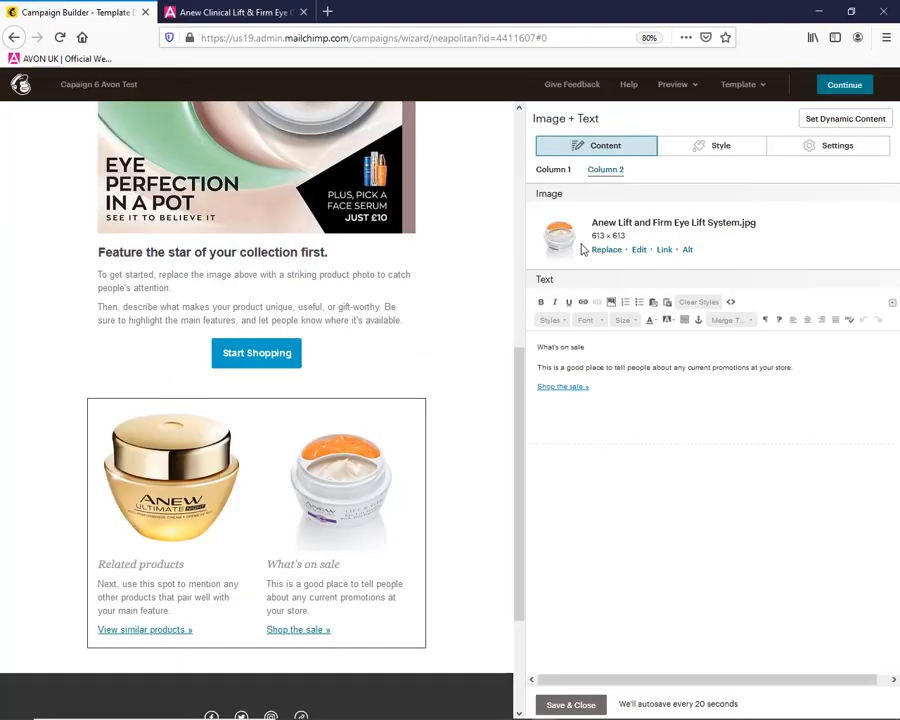
pyautogui.click(664, 250)
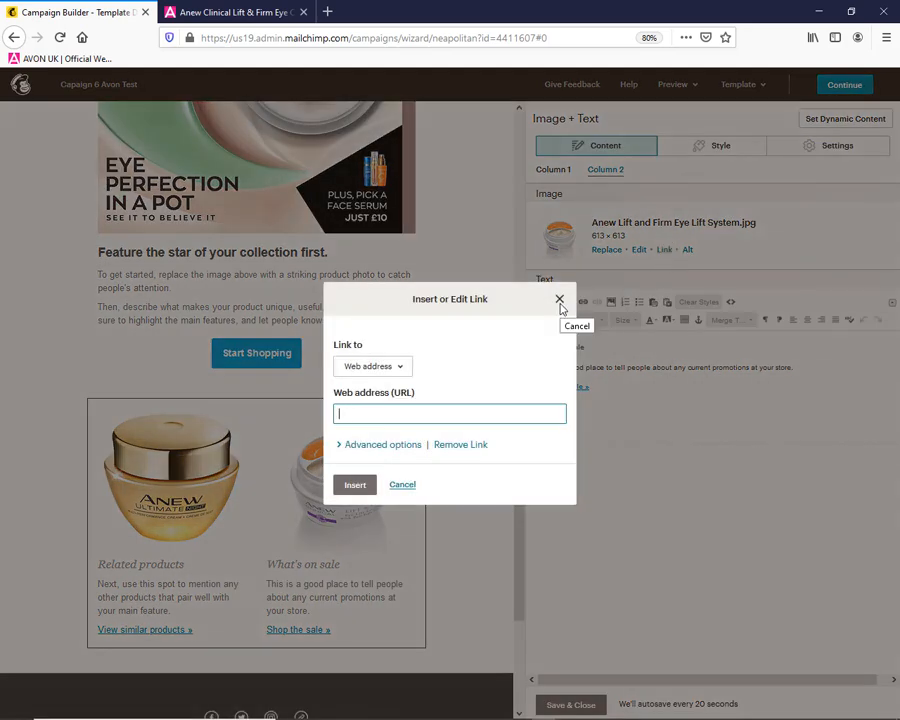
pyautogui.hotkey('ctrl', 'v')
pyautogui.click(355, 485)
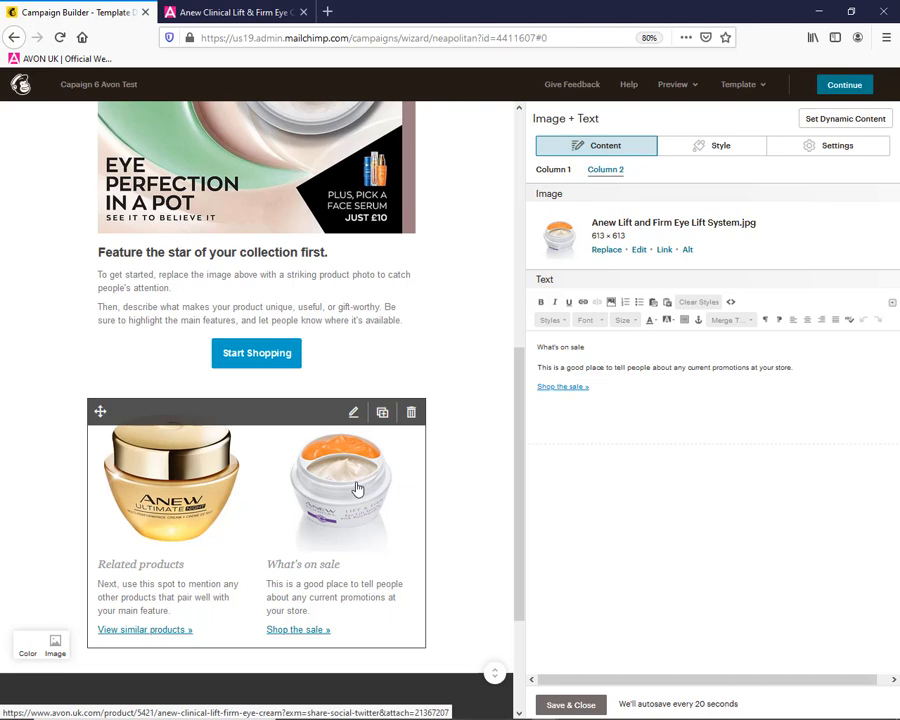
# Copy the eye cream's description from the Avon product page, from "Reverse the years" through the three bullet points
pyautogui.click(240, 12)
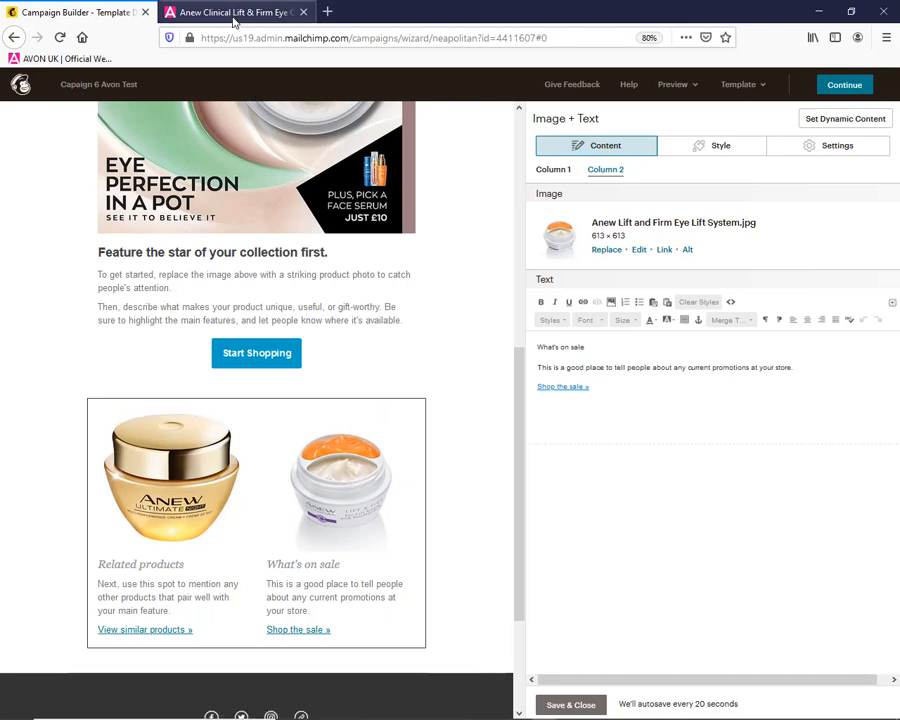
pyautogui.scroll(-8, 391, 408)
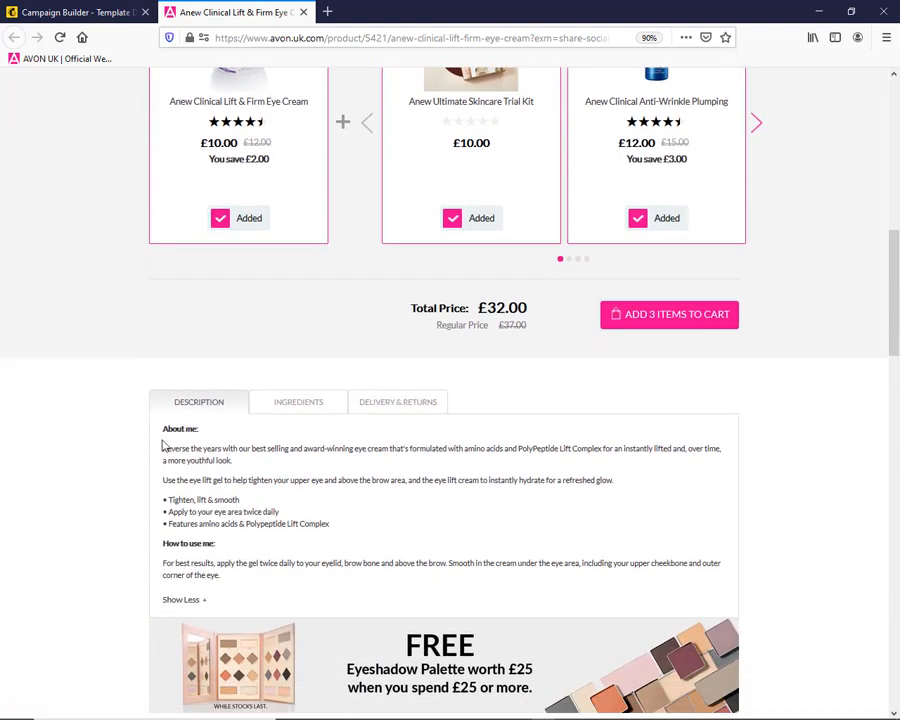
pyautogui.moveTo(168, 449); pyautogui.dragTo(190, 461)
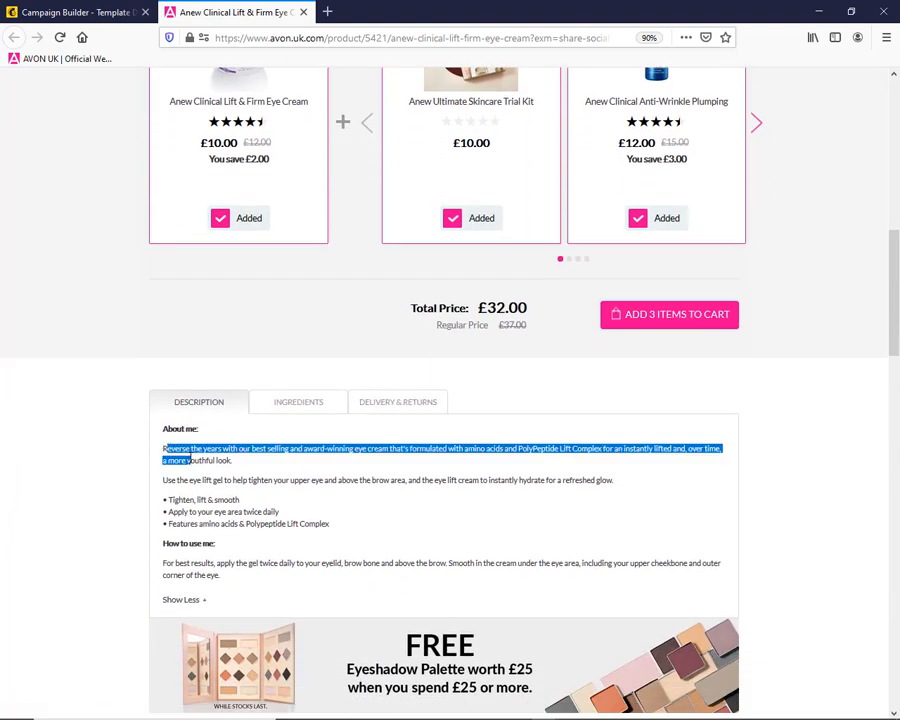
pyautogui.click(160, 455)
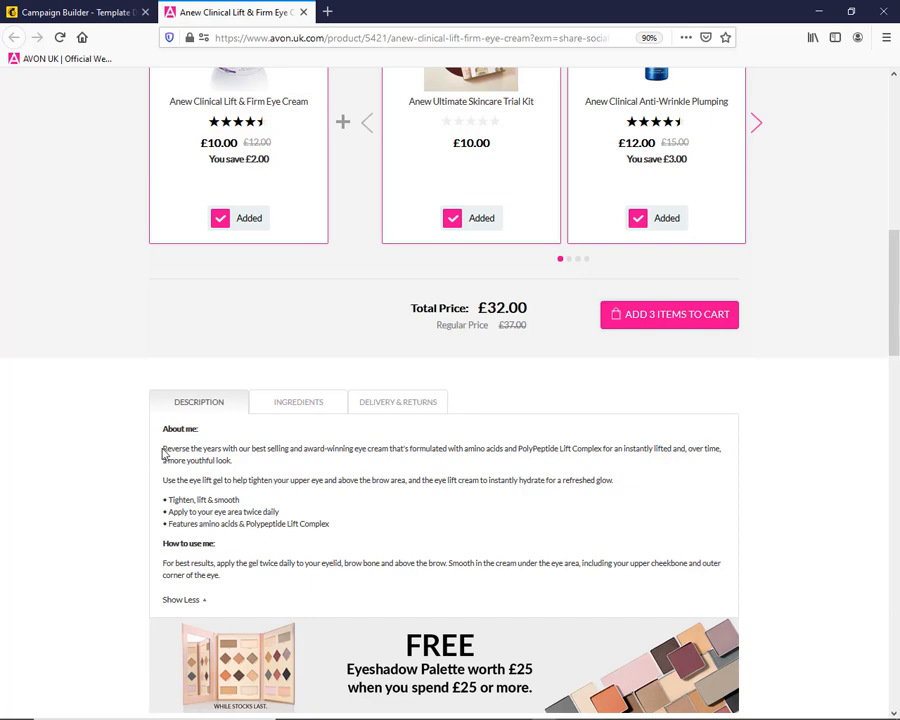
pyautogui.moveTo(162, 448); pyautogui.dragTo(340, 527)
pyautogui.hotkey('ctrl', 'c')
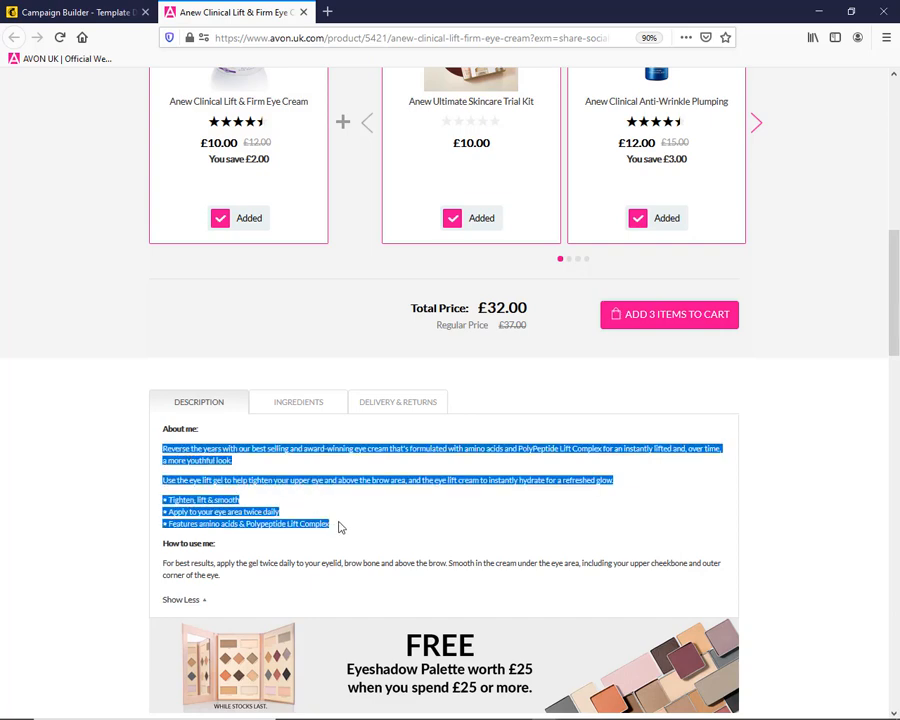
# Replace the second column's placeholder text in the Mailchimp campaign with the copied eye cream description and save the block
pyautogui.click(80, 14)
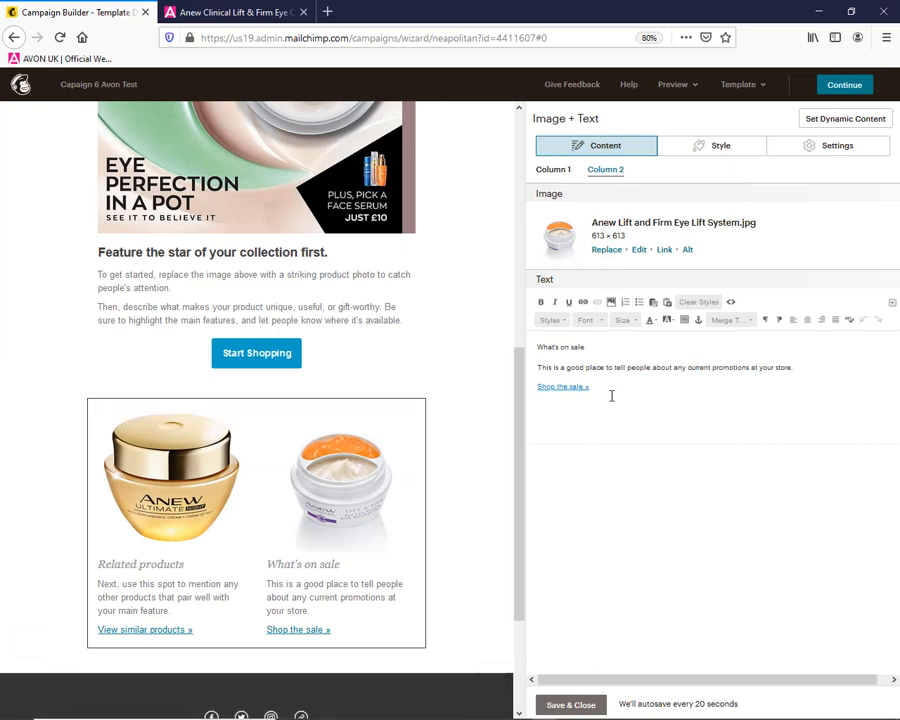
pyautogui.moveTo(611, 394); pyautogui.dragTo(535, 342)
pyautogui.hotkey('ctrl', 'v')
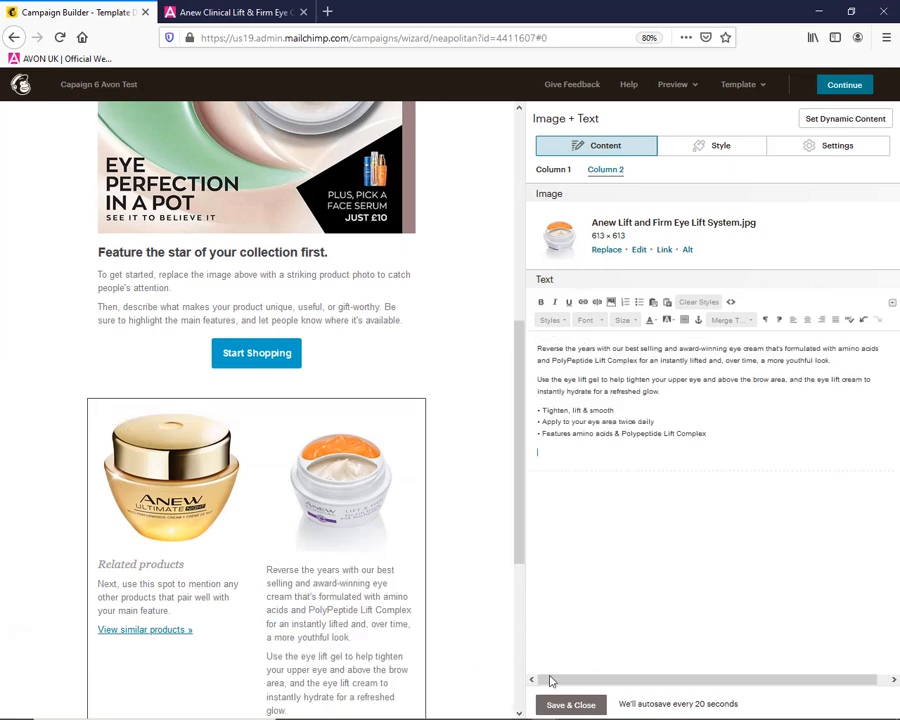
pyautogui.click(552, 705)
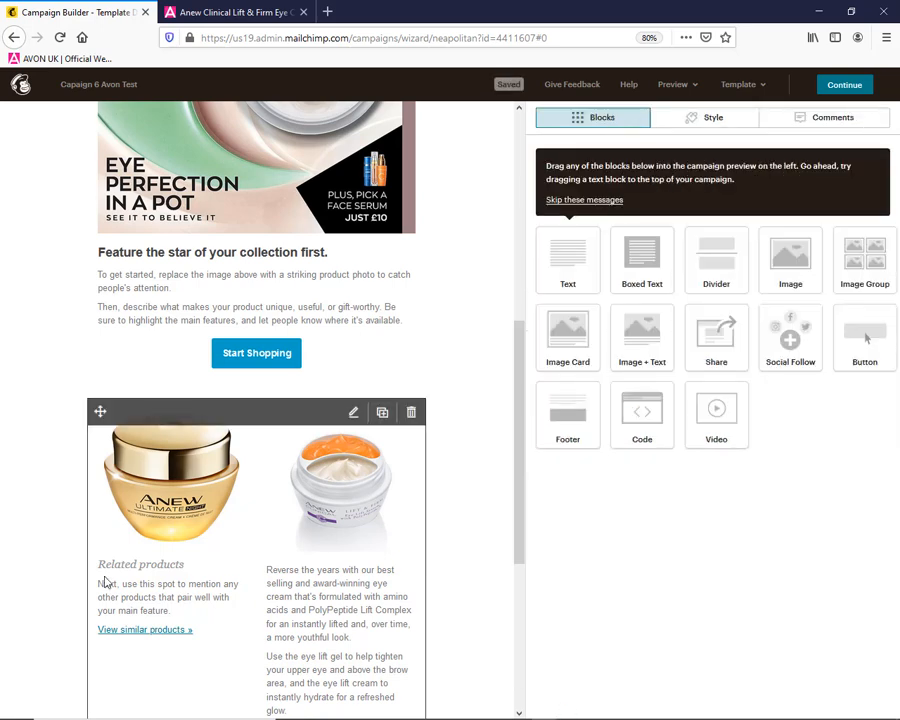
# Link the Start Shopping button to the representative's Avon store web address and save the block
pyautogui.moveTo(202, 467)
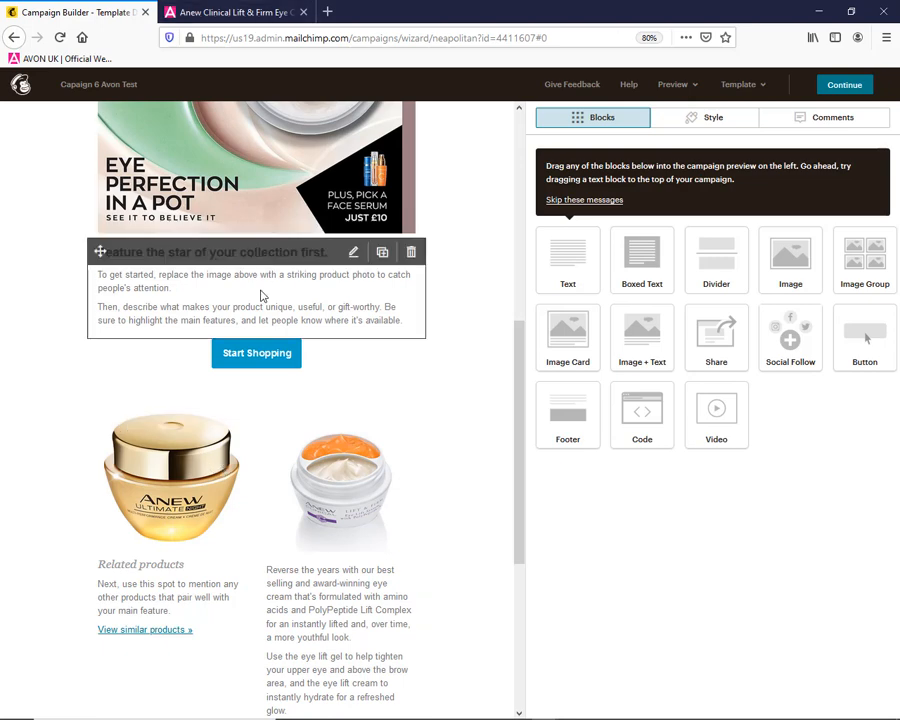
pyautogui.click(250, 366)
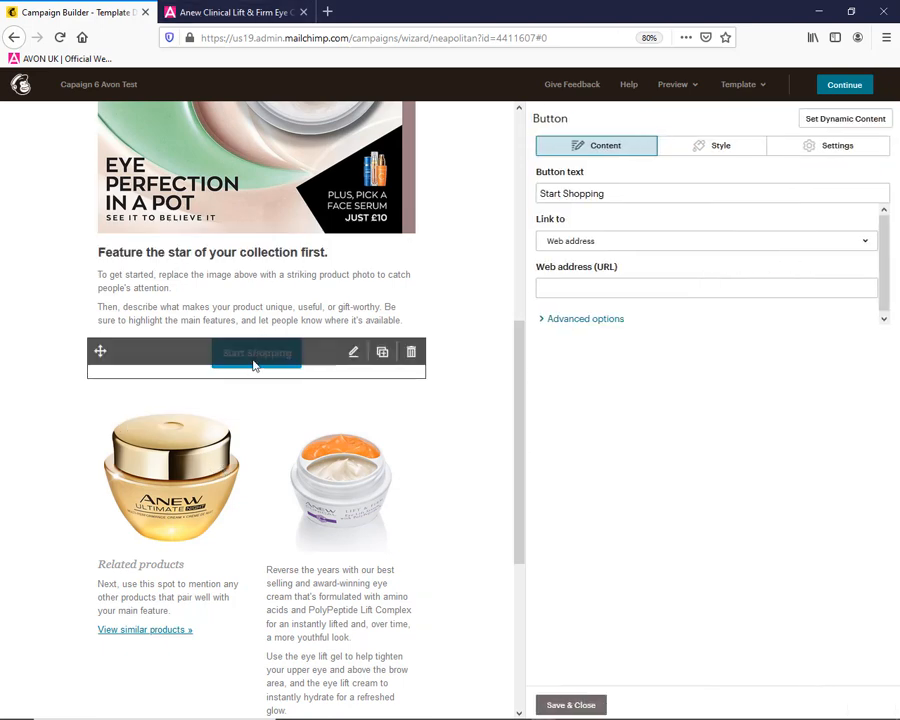
pyautogui.click(628, 285)
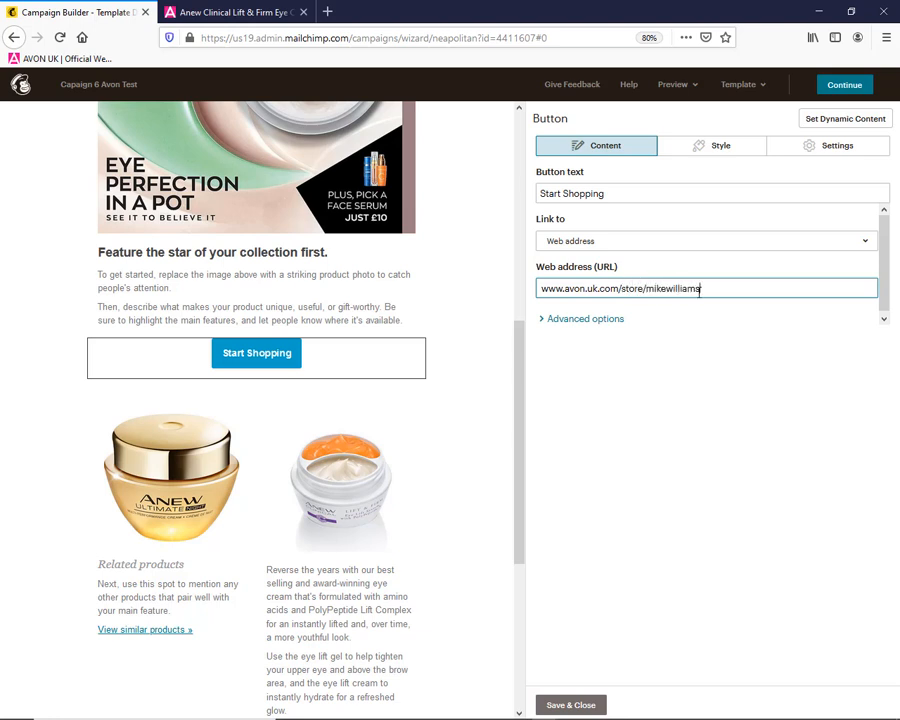
pyautogui.press('BackSpace')
pyautogui.write('s')
pyautogui.click(575, 706)
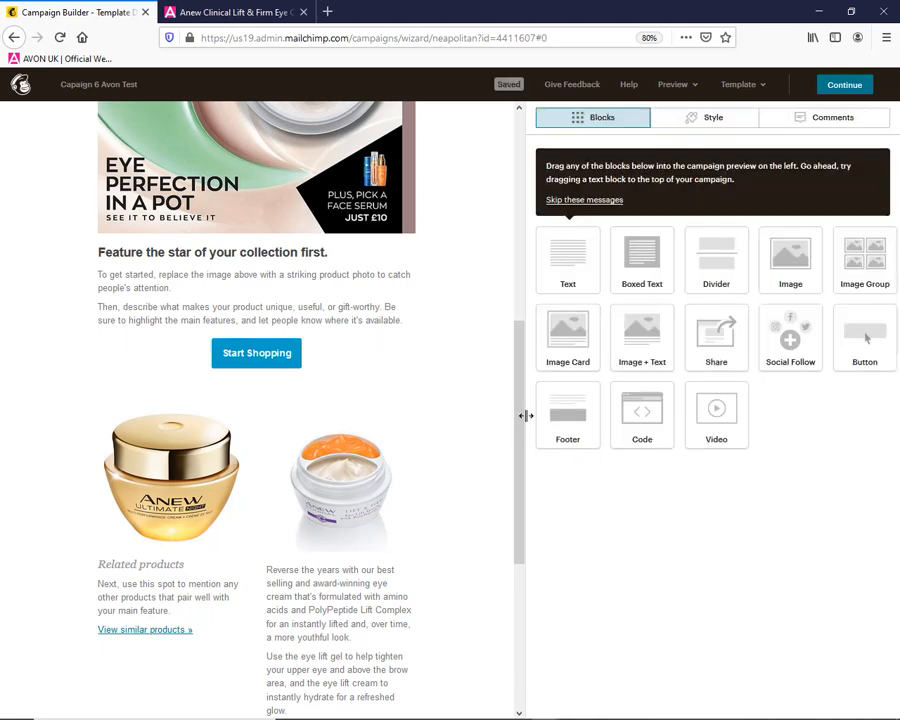
# Link the Distillery banner image above the campaign heading to the representative's Avon store web address
pyautogui.scroll(5, 504, 300)
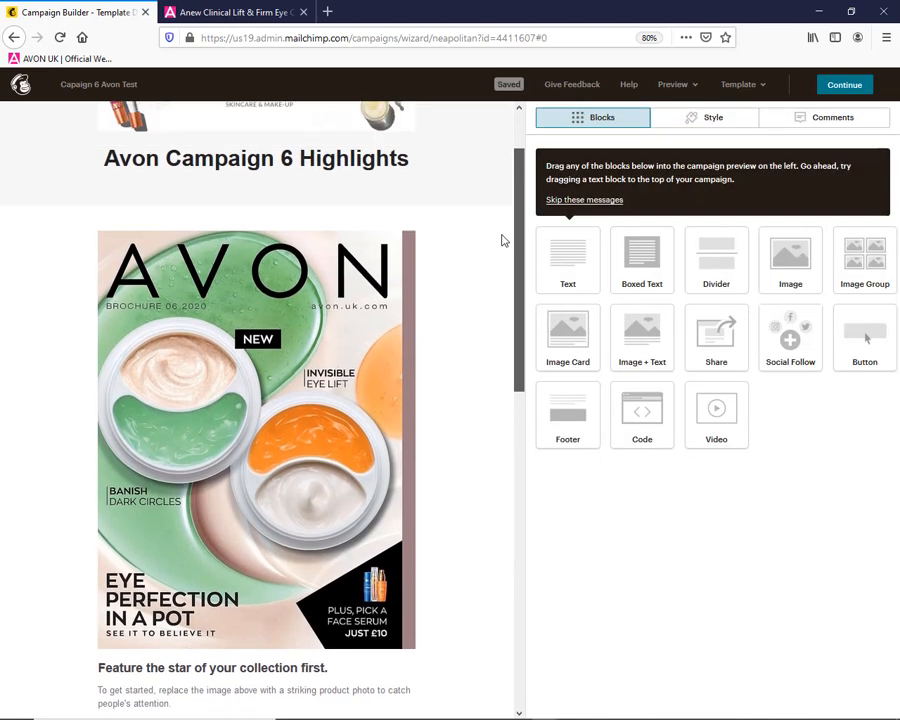
pyautogui.scroll(1, 495, 215)
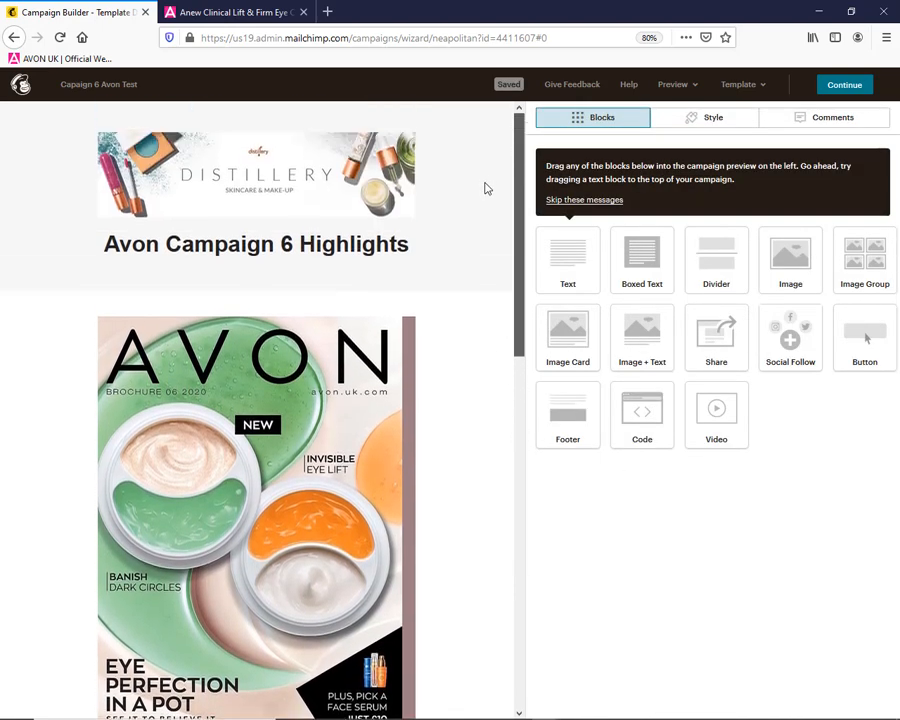
pyautogui.click(293, 177)
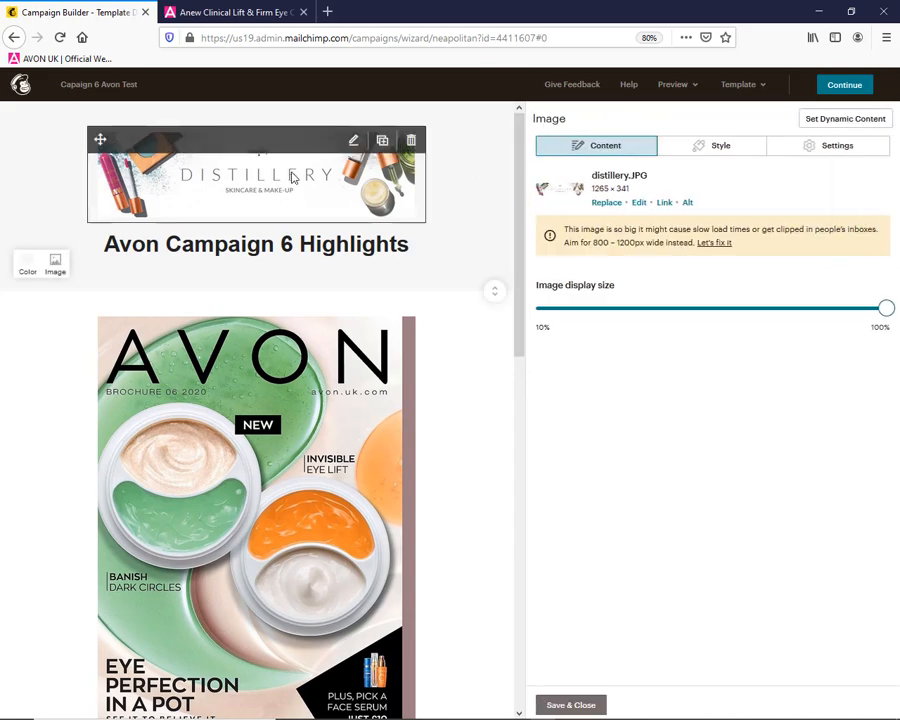
pyautogui.click(662, 203)
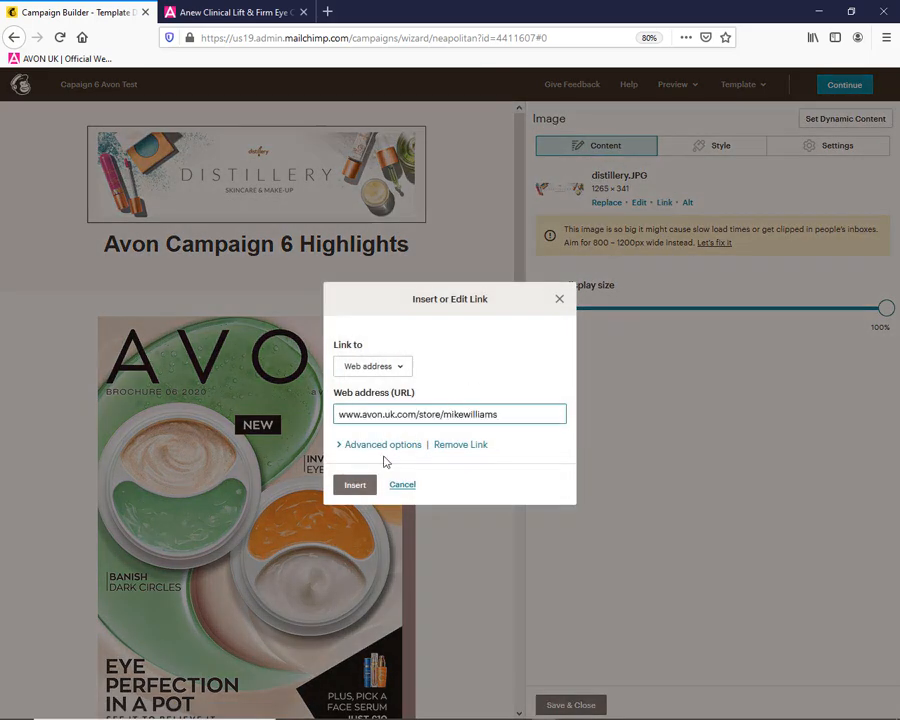
pyautogui.click(357, 485)
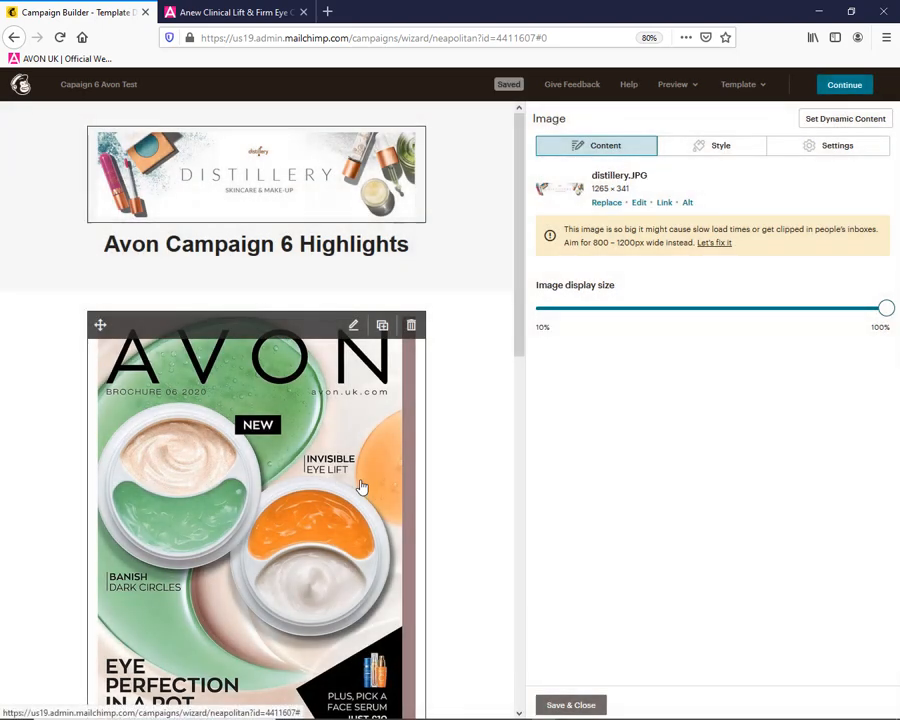
# On the Avon site, go to the online brochure page, open its Twitter share window and copy the brochure's share link
pyautogui.click(237, 14)
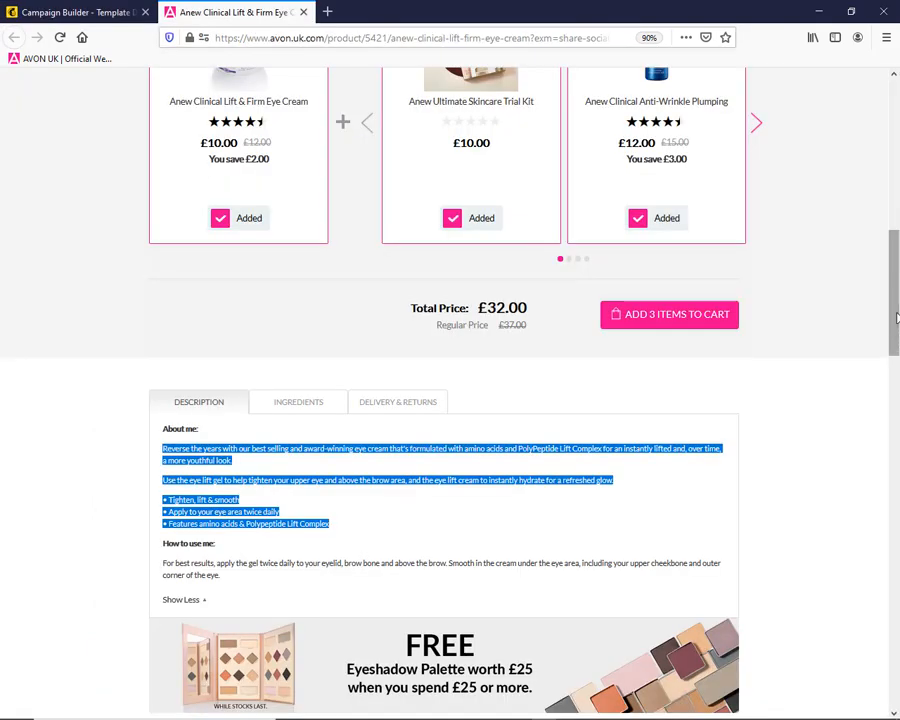
pyautogui.moveTo(897, 318); pyautogui.dragTo(891, 130)
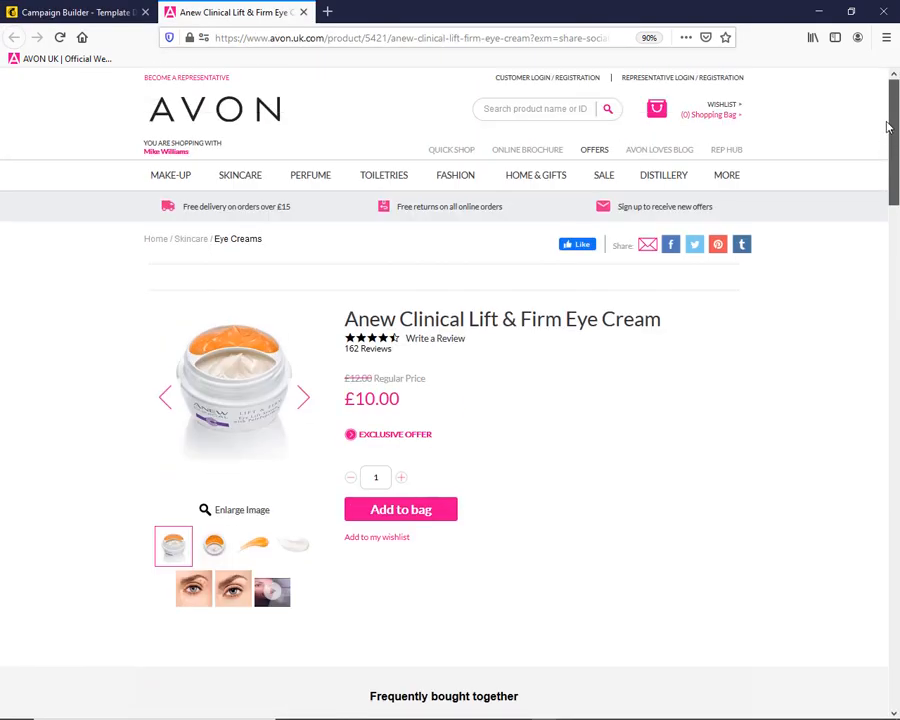
pyautogui.click(537, 155)
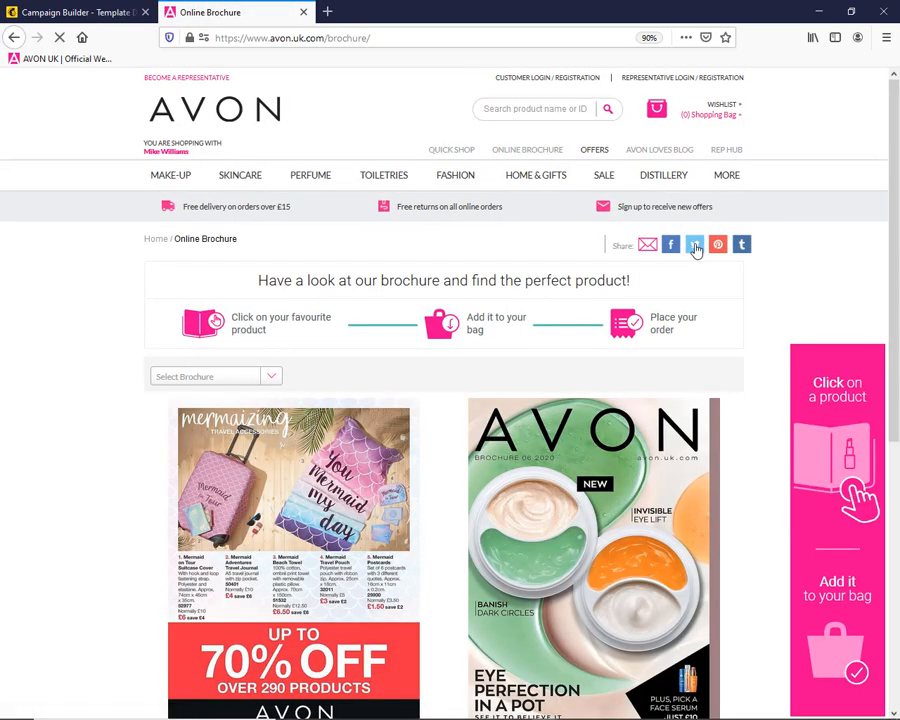
pyautogui.moveTo(540, 717)
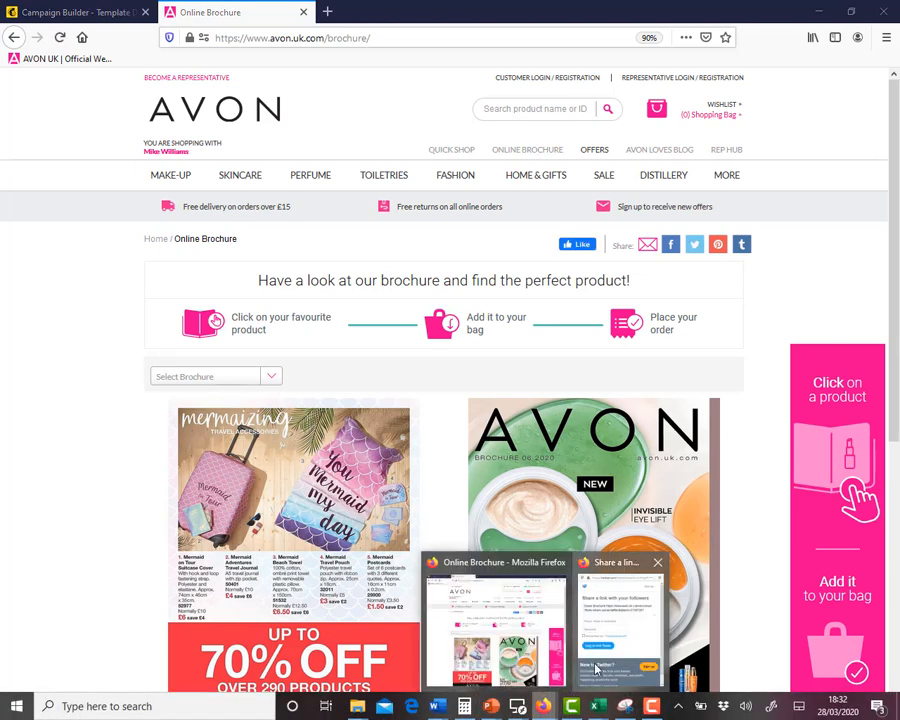
pyautogui.click(600, 640)
pyautogui.moveTo(520, 259); pyautogui.dragTo(408, 240)
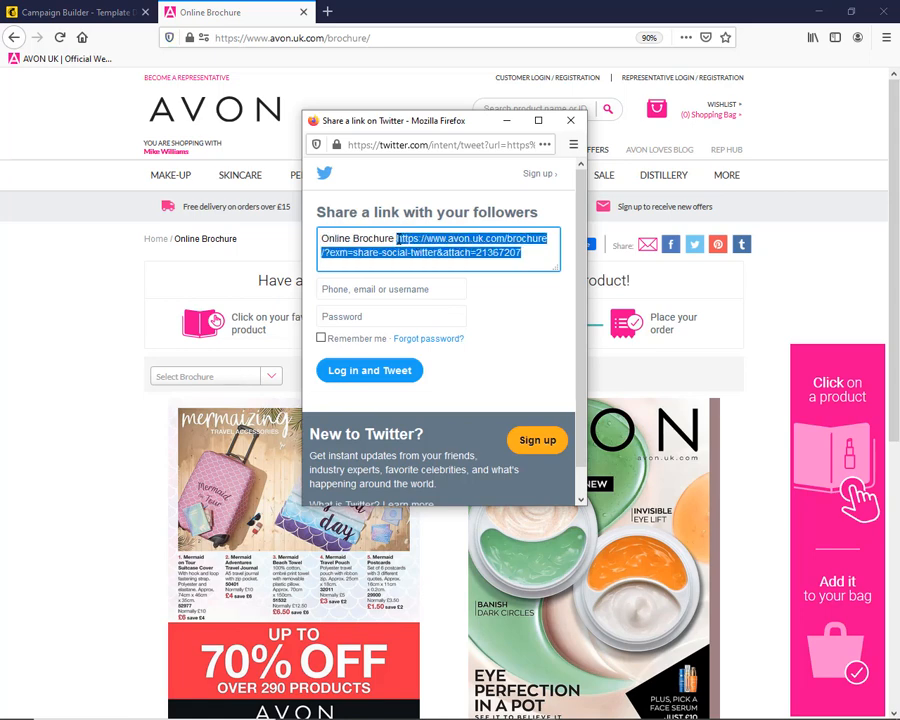
# Back in the Mailchimp campaign, link the brochure cover image c6.jpg to the copied brochure address and save the block
pyautogui.click(57, 13)
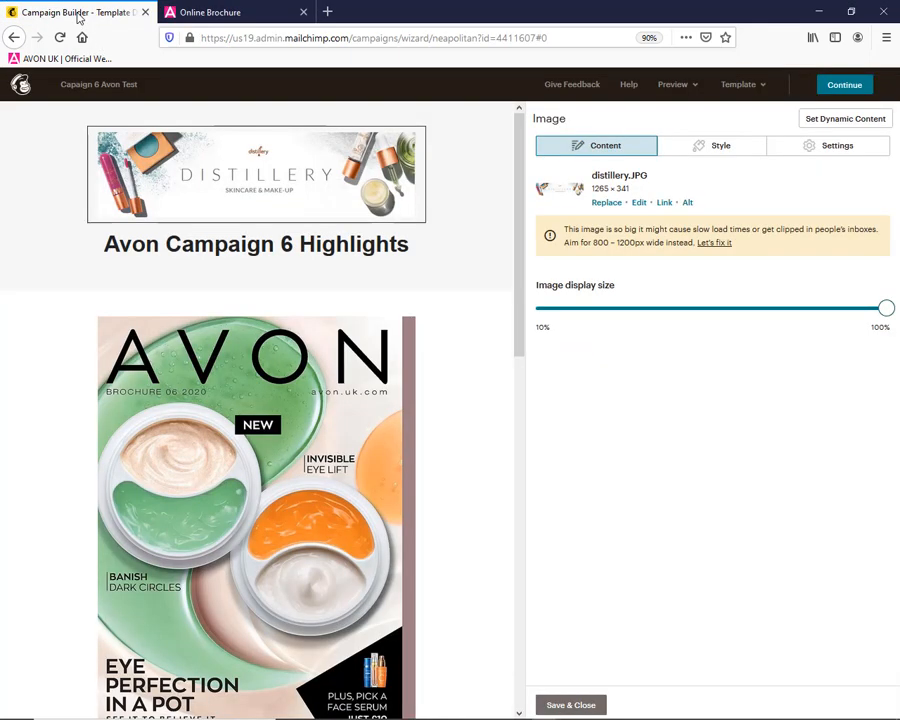
pyautogui.click(236, 432)
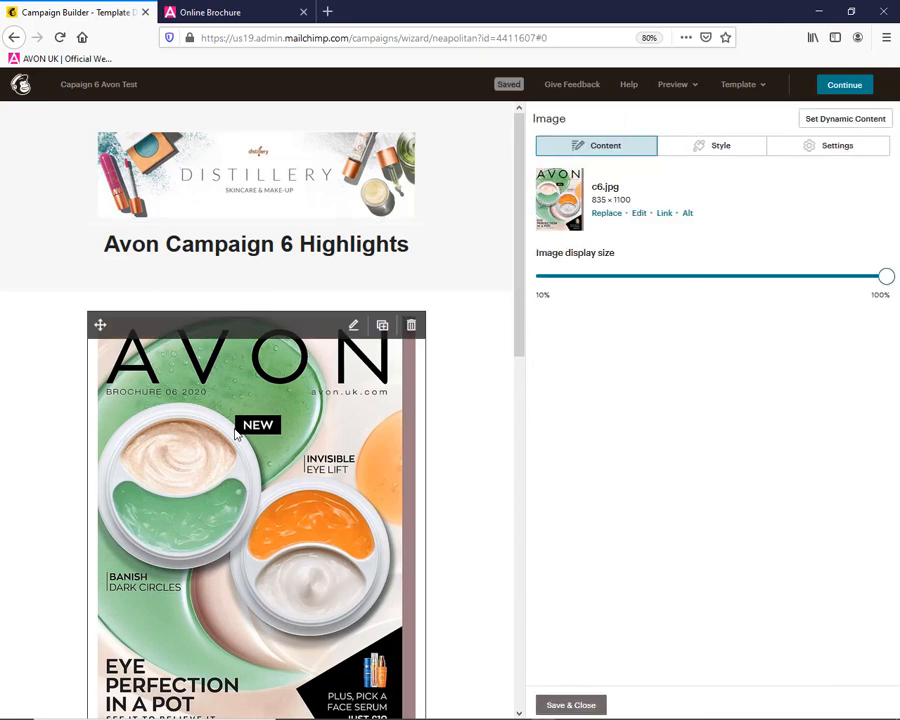
pyautogui.click(668, 214)
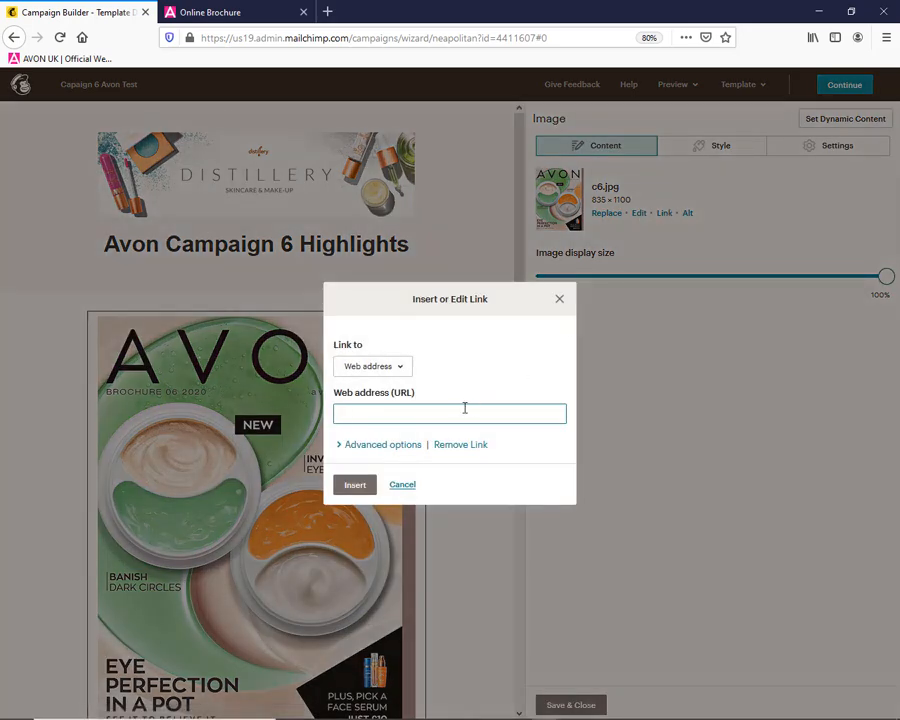
pyautogui.hotkey('ctrl', 'v')
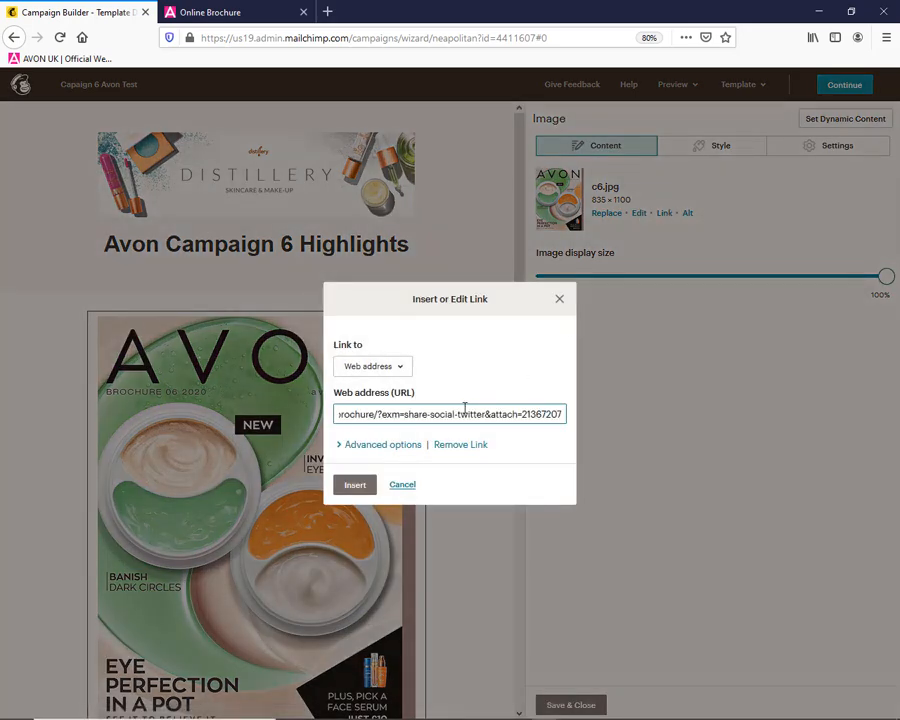
pyautogui.click(354, 486)
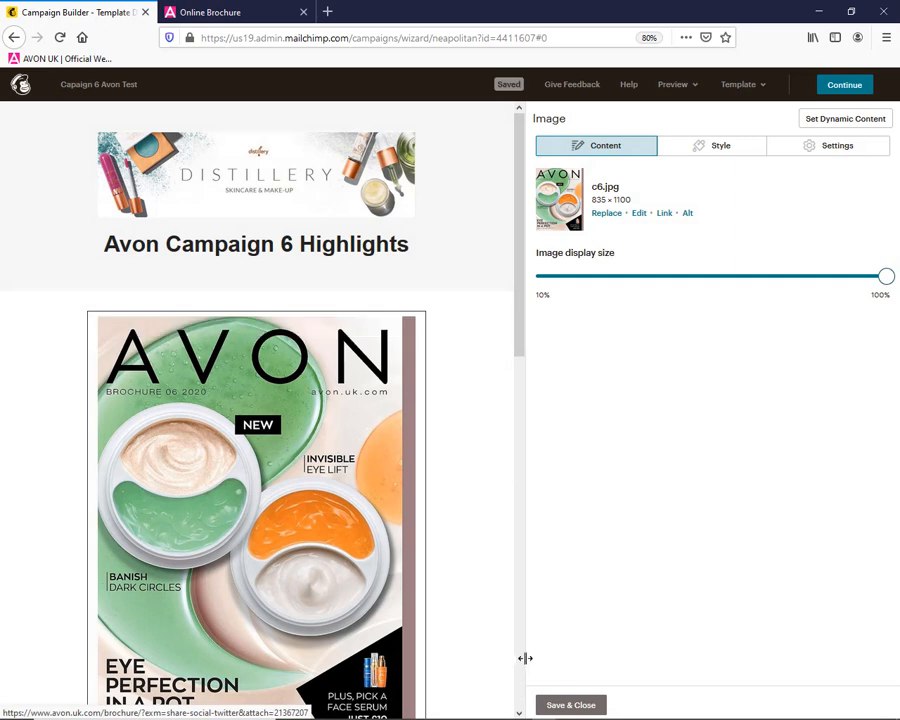
pyautogui.click(570, 705)
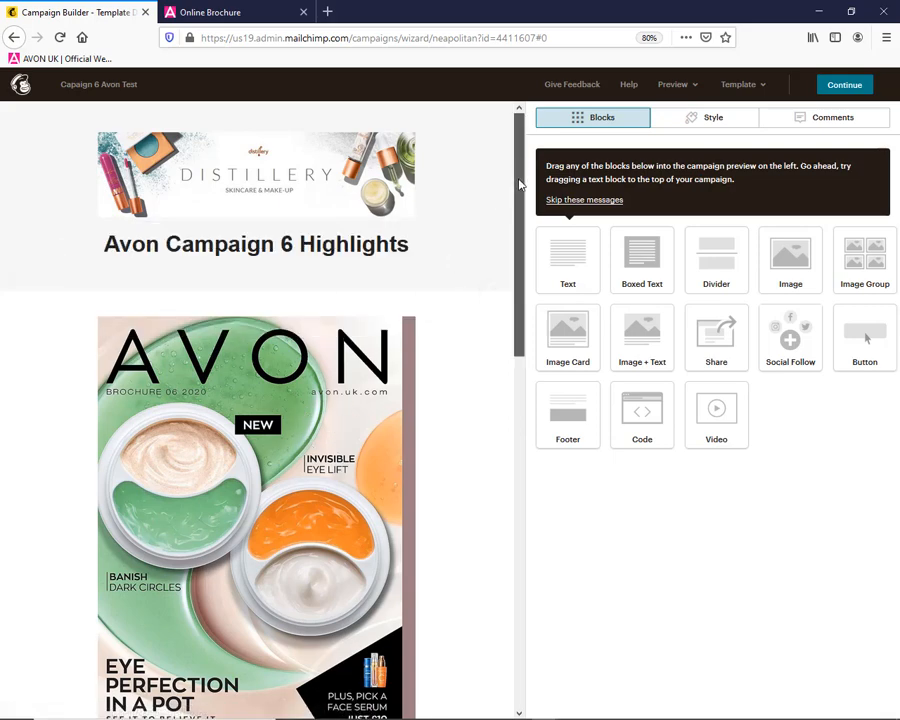
# Add a text block beneath the "Avon Campaign 6 Highlights" heading reading "Special Offer Free Delivery on all orders over £15"
pyautogui.moveTo(519, 167); pyautogui.dragTo(528, 376)
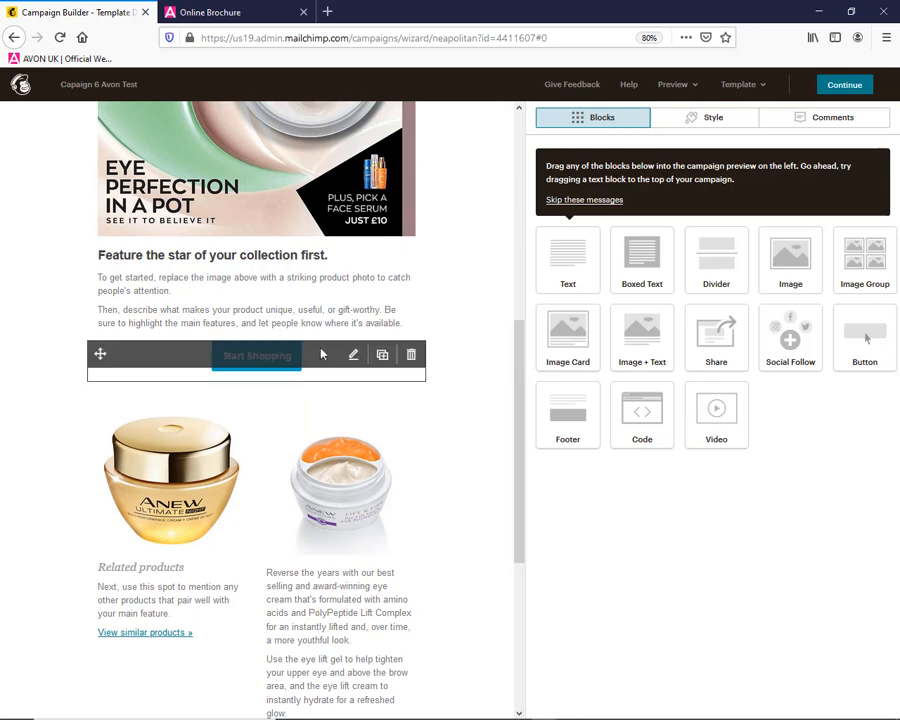
pyautogui.moveTo(521, 350); pyautogui.dragTo(510, 135)
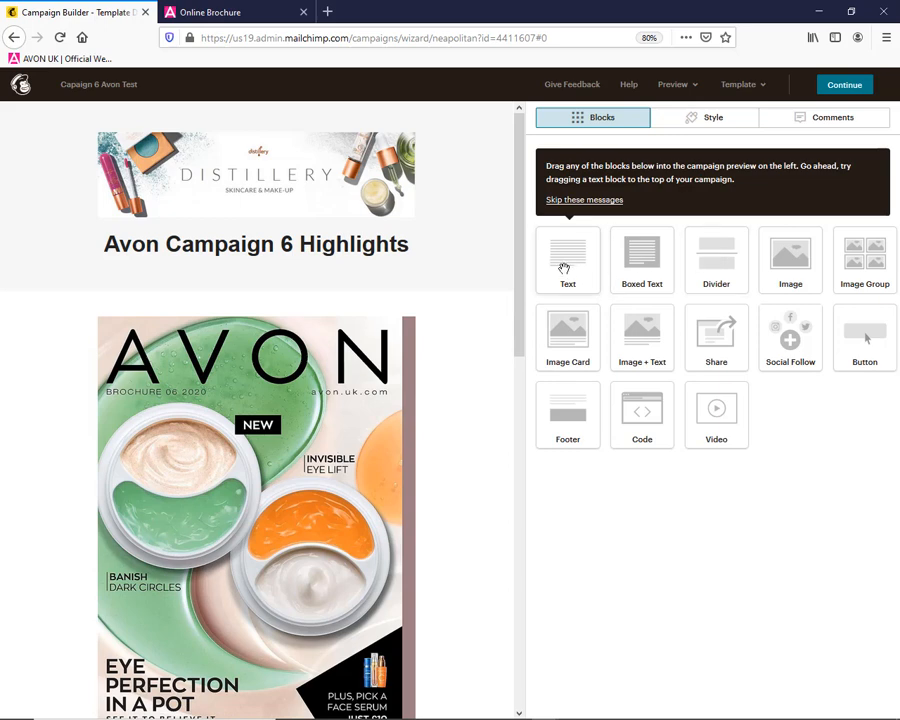
pyautogui.moveTo(565, 268); pyautogui.dragTo(237, 283)
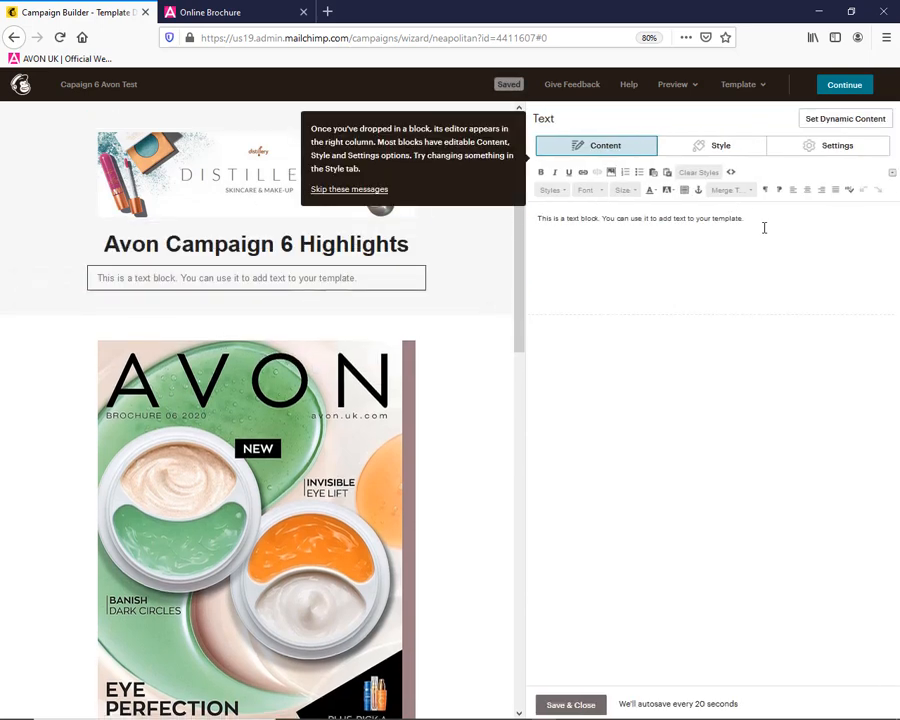
pyautogui.hotkey('ctrl', 'a')
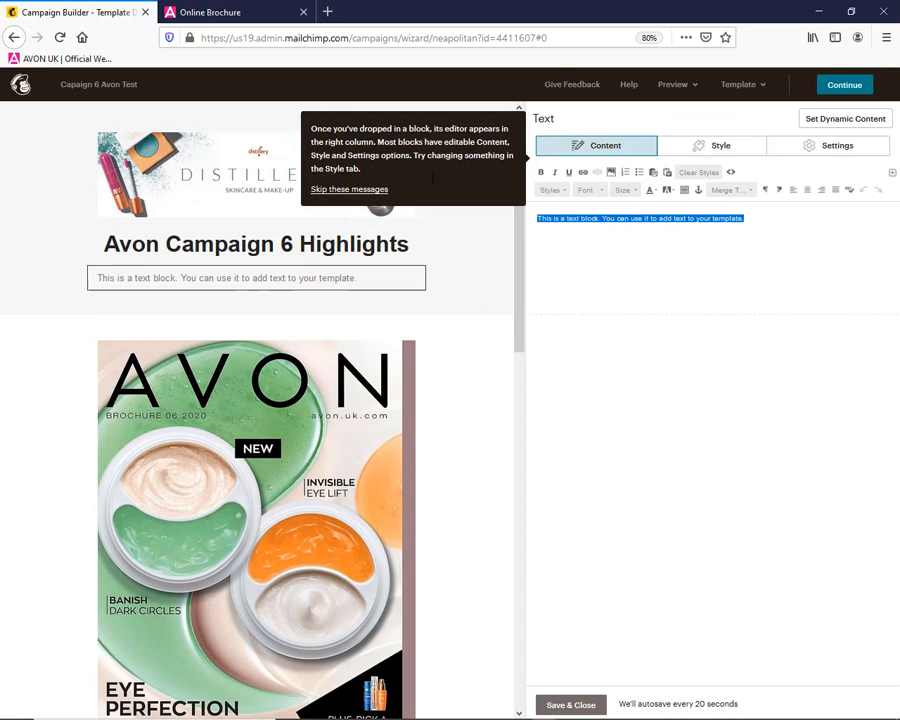
pyautogui.write('P')
pyautogui.press('BackSpace')
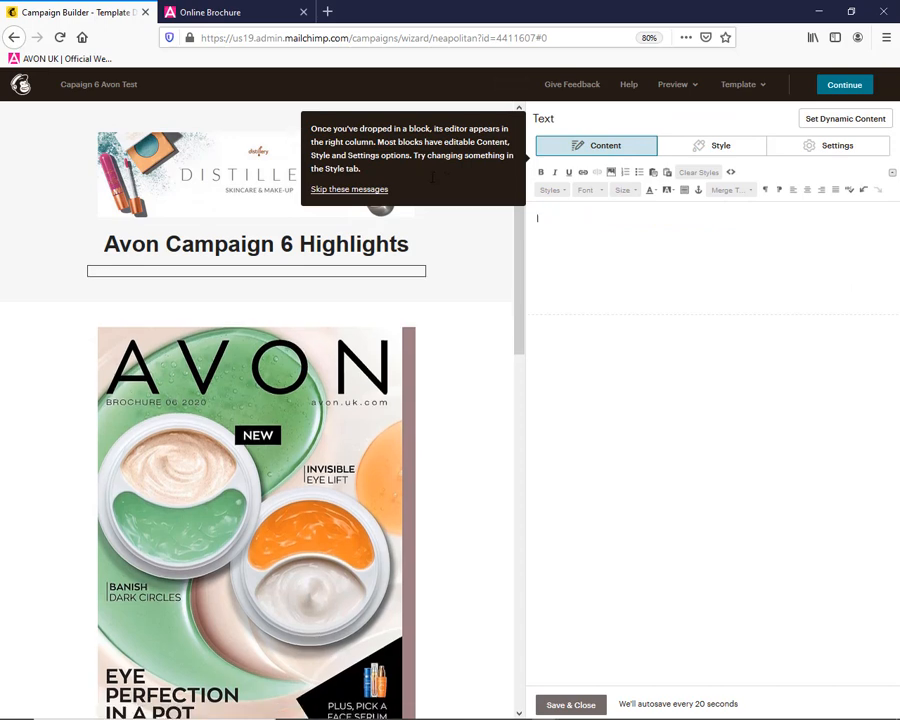
pyautogui.write('Special Offer')
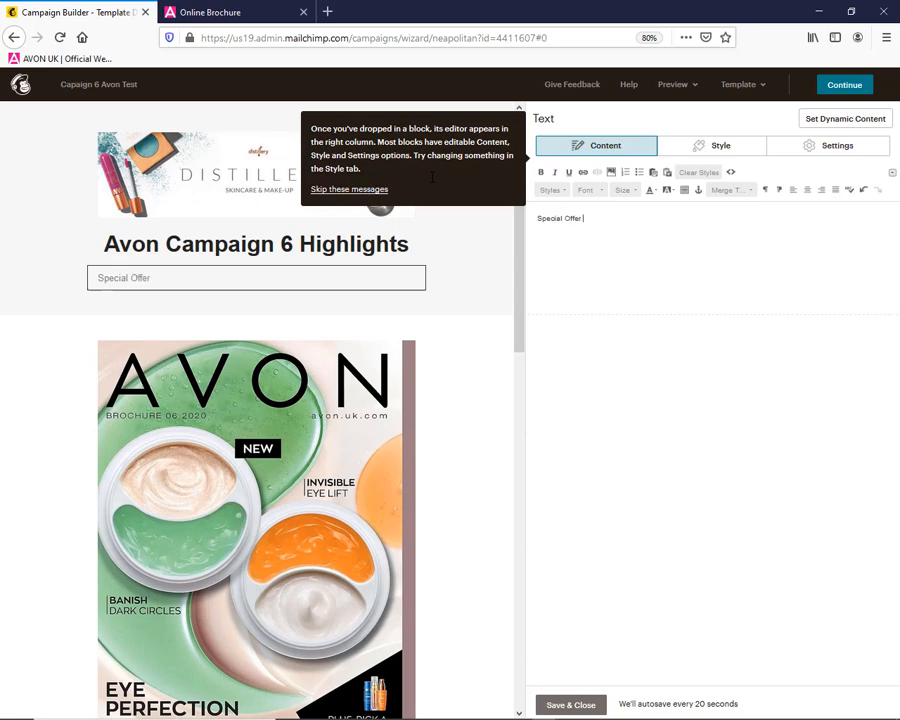
pyautogui.write(' Free Delivery on all orders over £15')
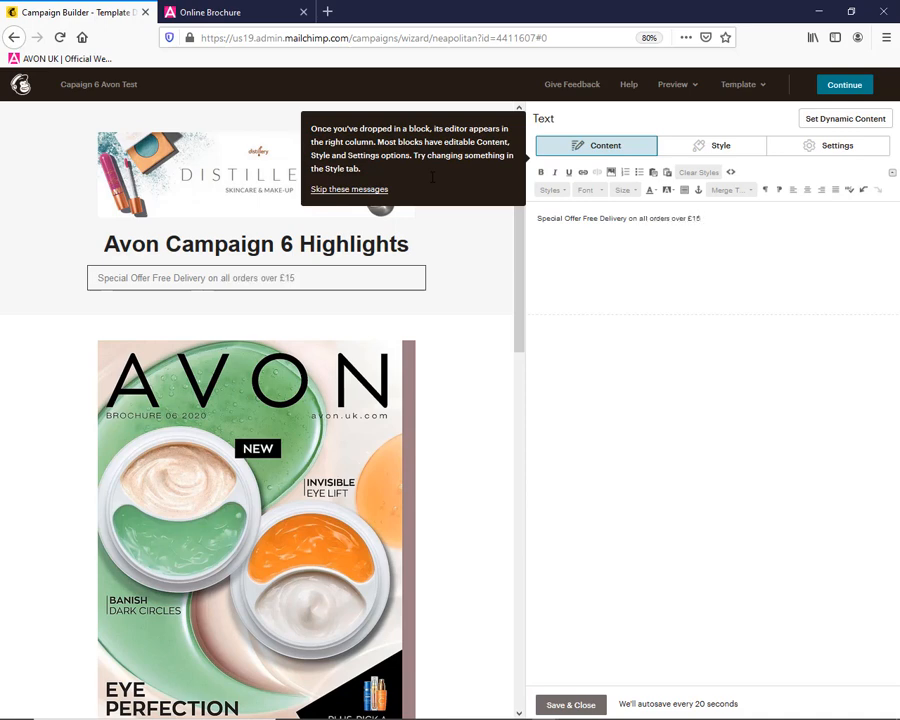
# Format the free delivery text as bold, centred Comic Sans MS at size 22
pyautogui.hotkey('ctrl', 'a')
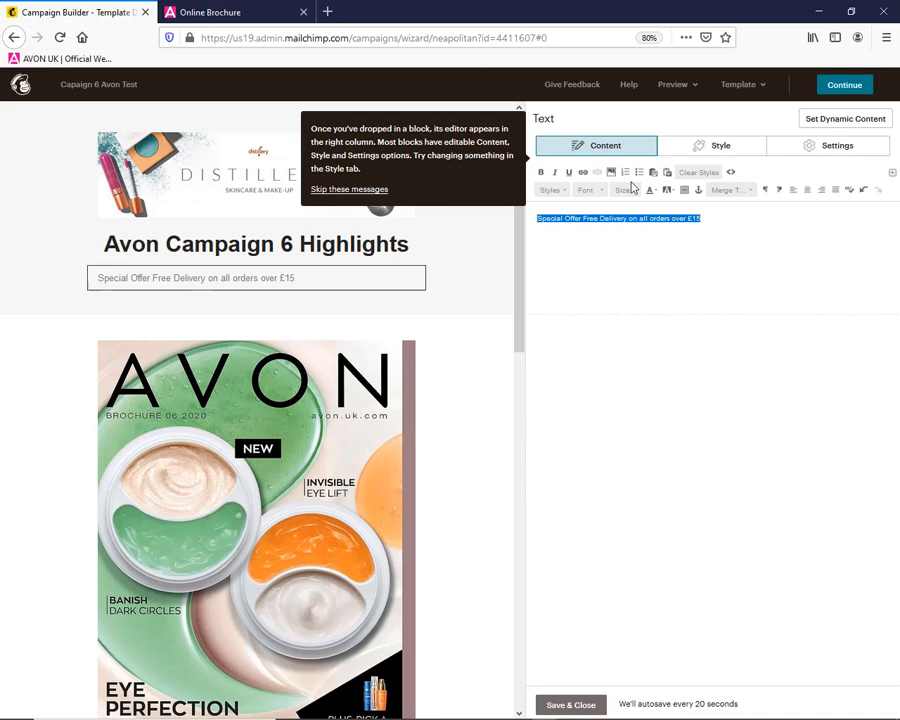
pyautogui.click(542, 173)
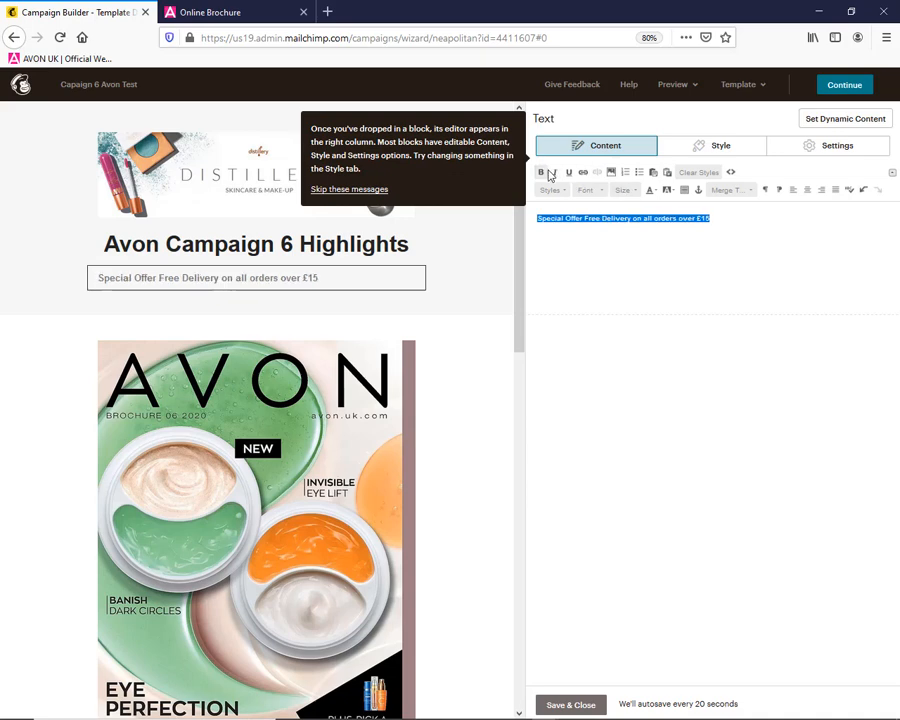
pyautogui.click(807, 191)
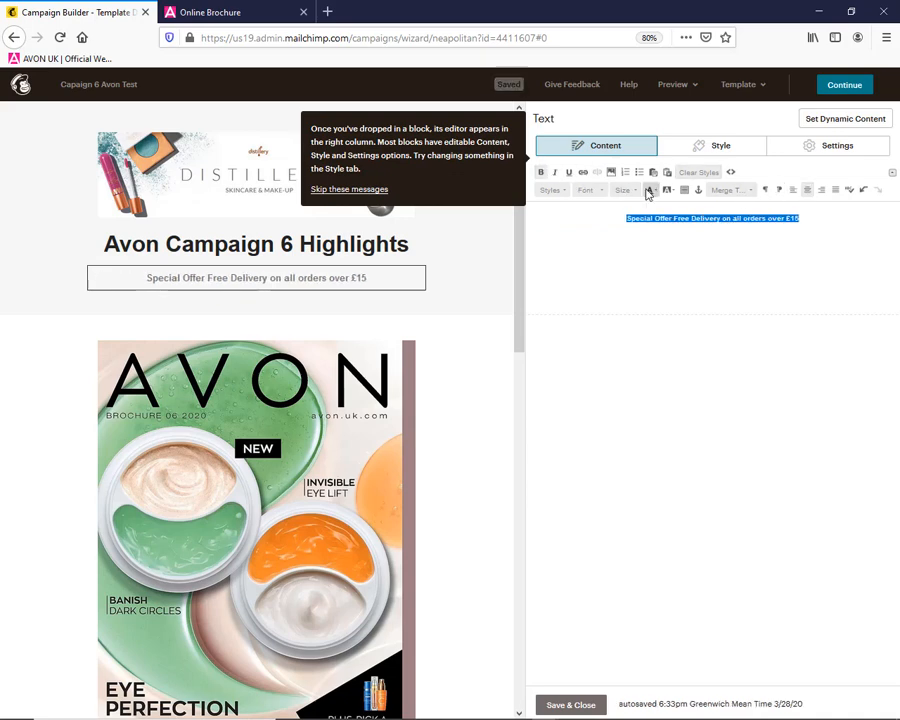
pyautogui.click(601, 191)
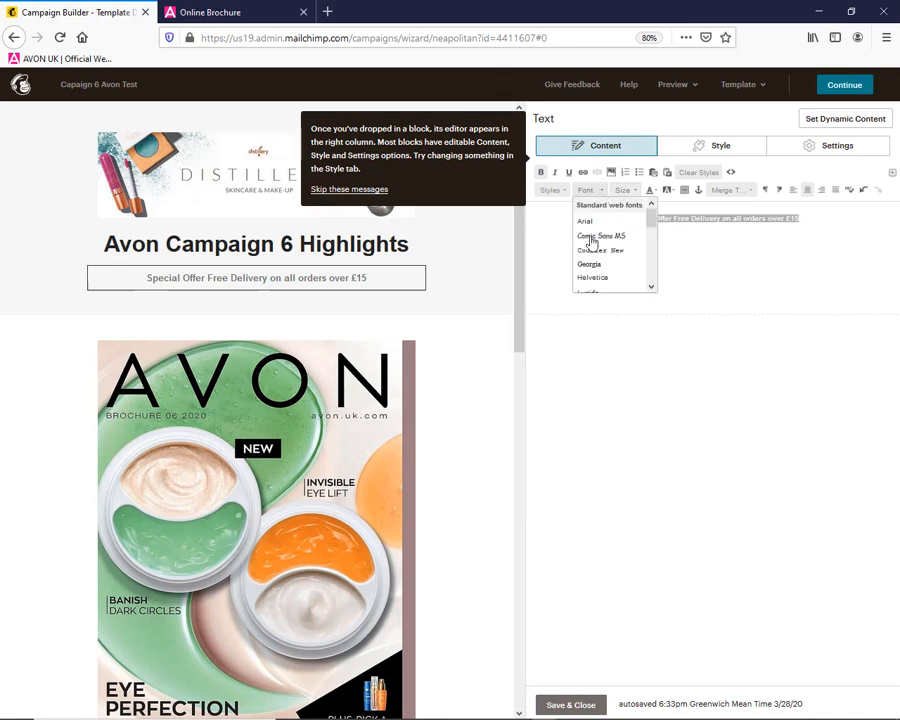
pyautogui.click(588, 237)
pyautogui.click(635, 191)
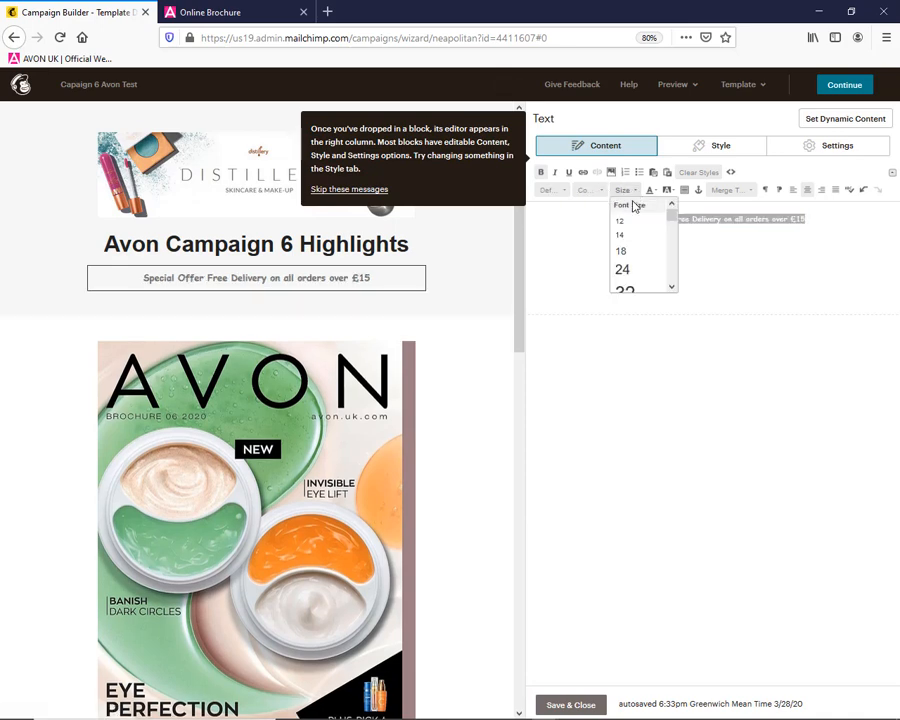
pyautogui.click(637, 268)
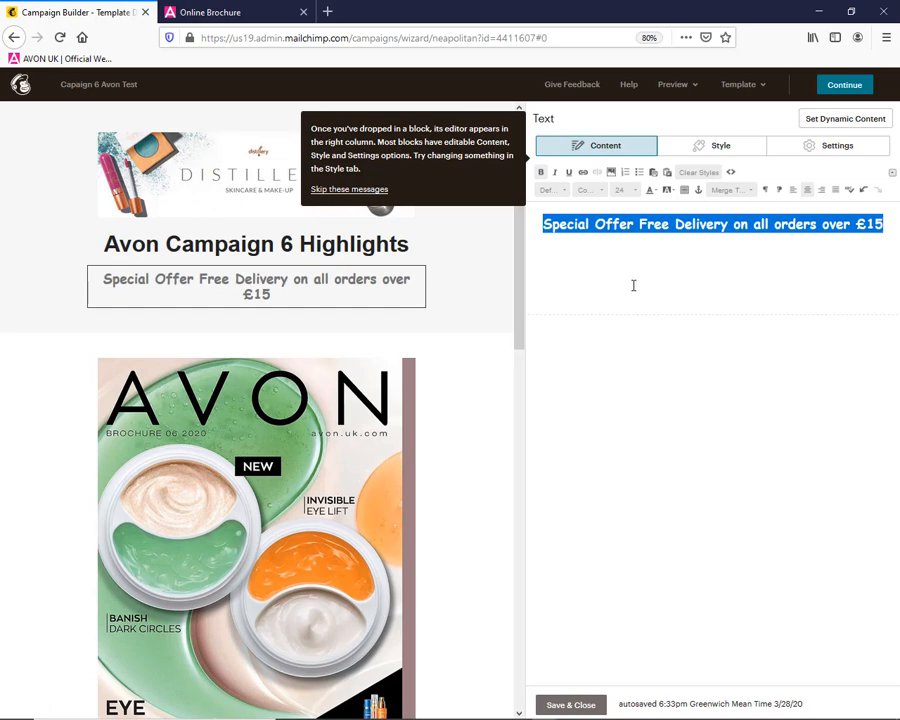
pyautogui.click(635, 191)
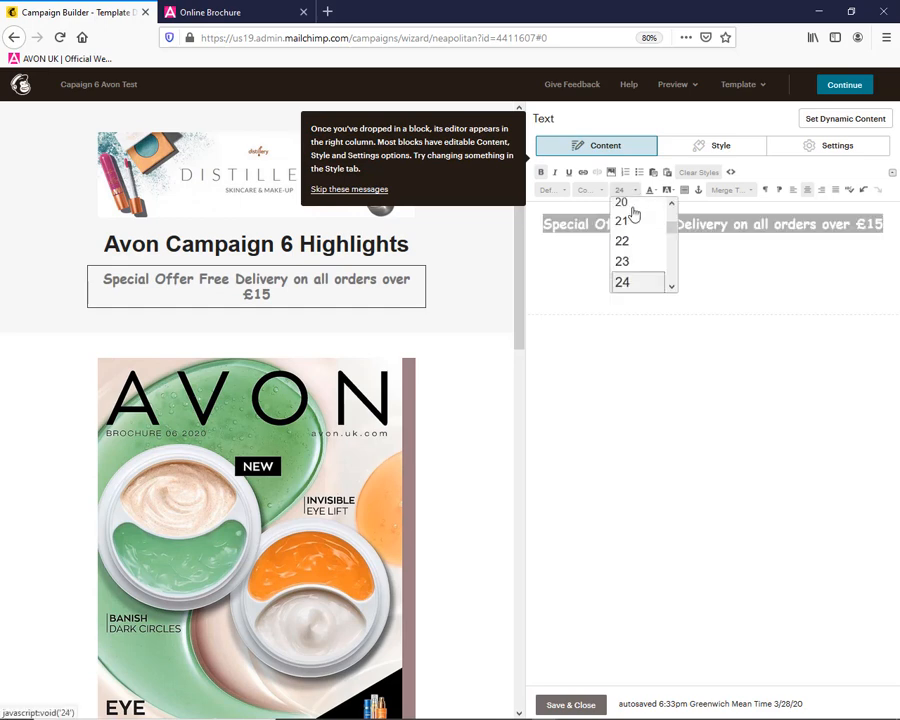
pyautogui.click(632, 256)
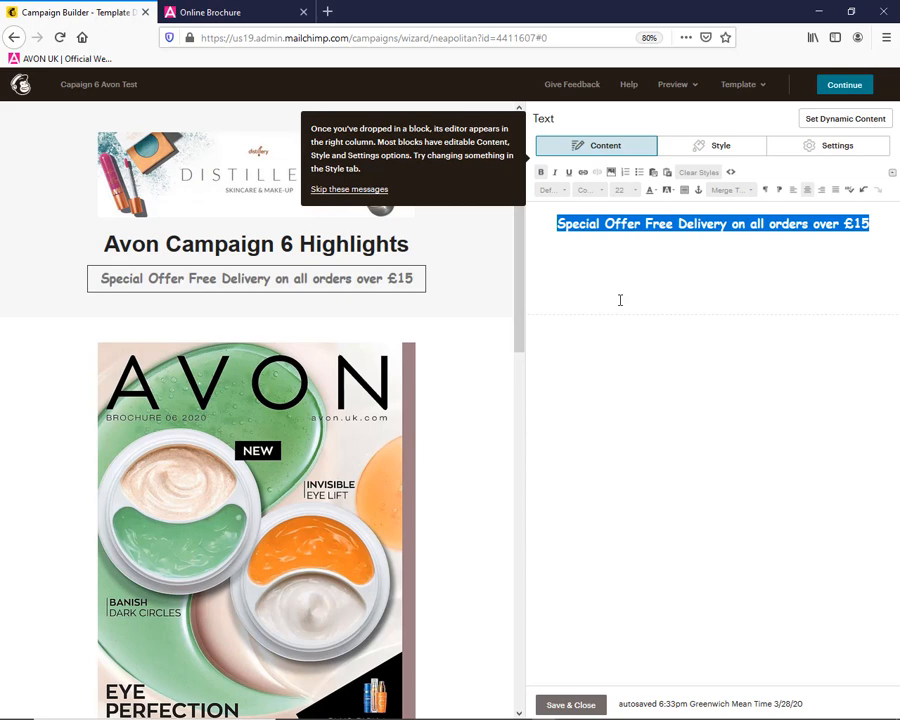
# Save the text block and exit the email designer despite the remaining placeholder text, and send a test email to the prefilled address
pyautogui.click(579, 704)
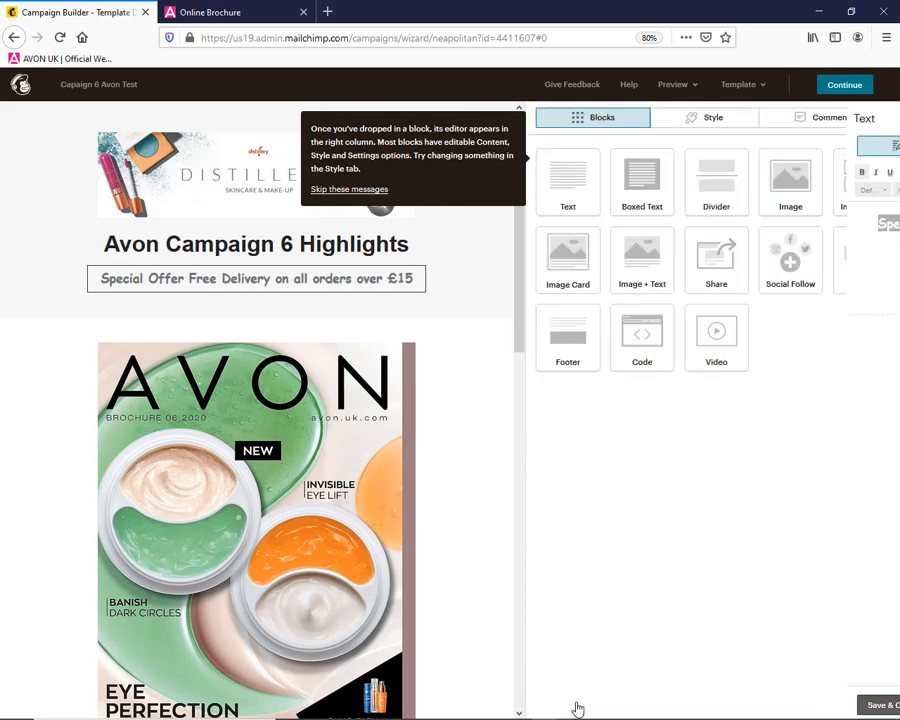
pyautogui.click(842, 88)
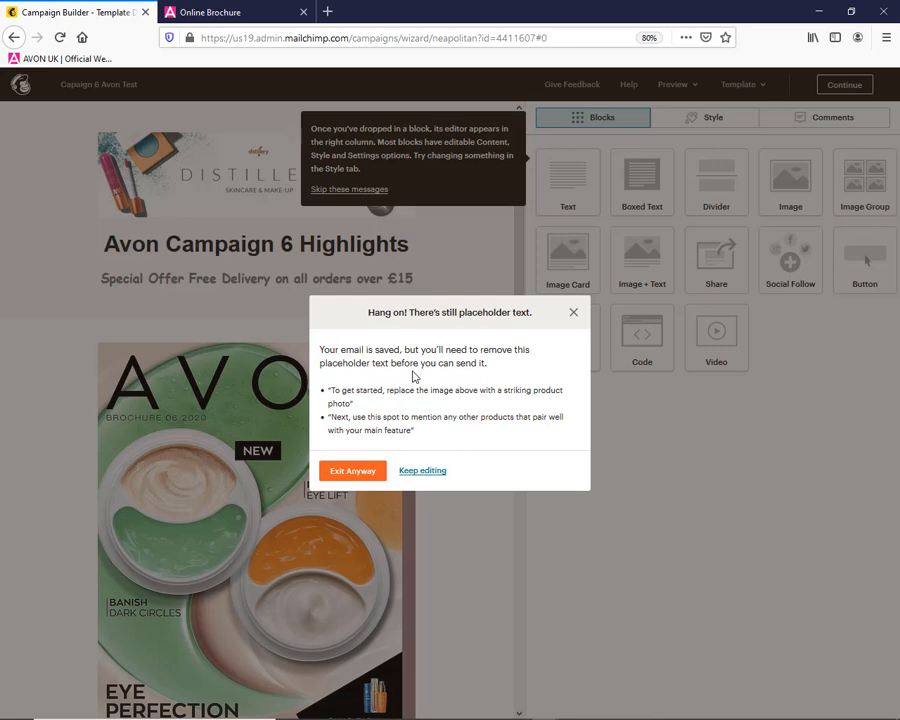
pyautogui.click(346, 479)
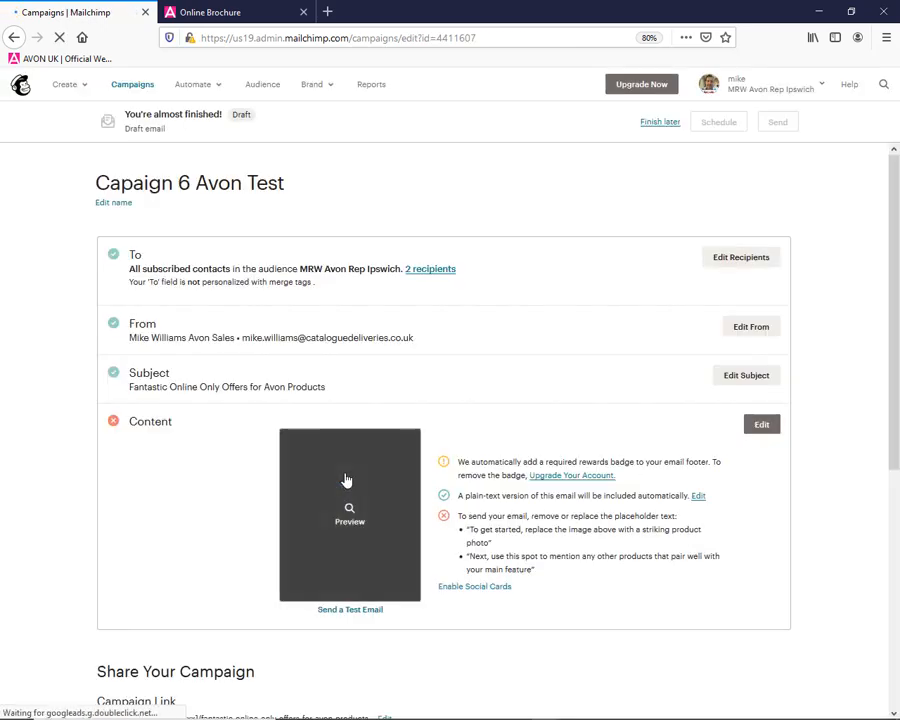
pyautogui.click(356, 613)
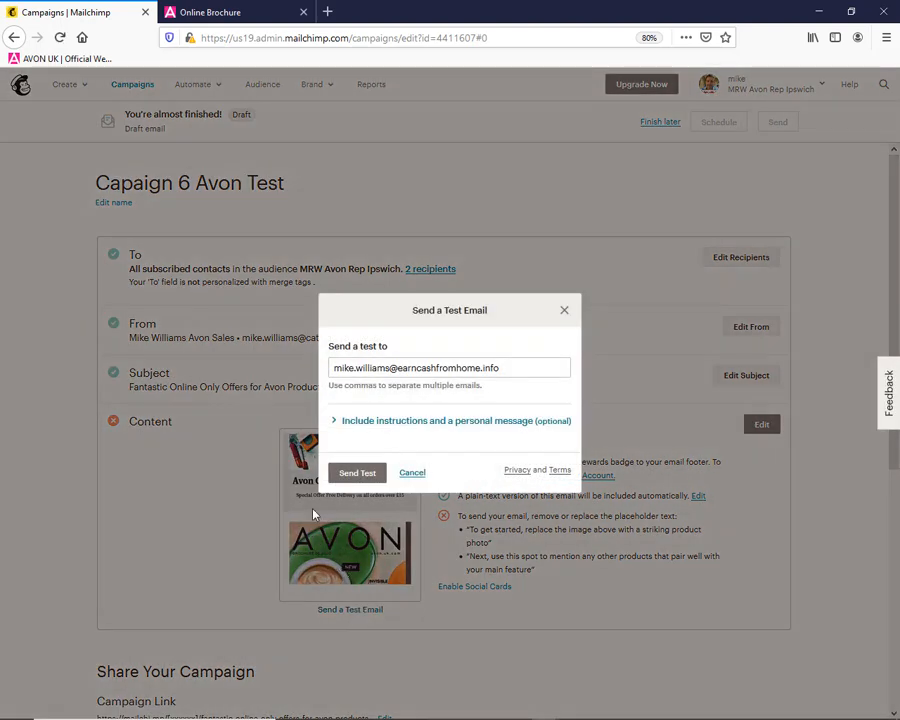
pyautogui.click(350, 474)
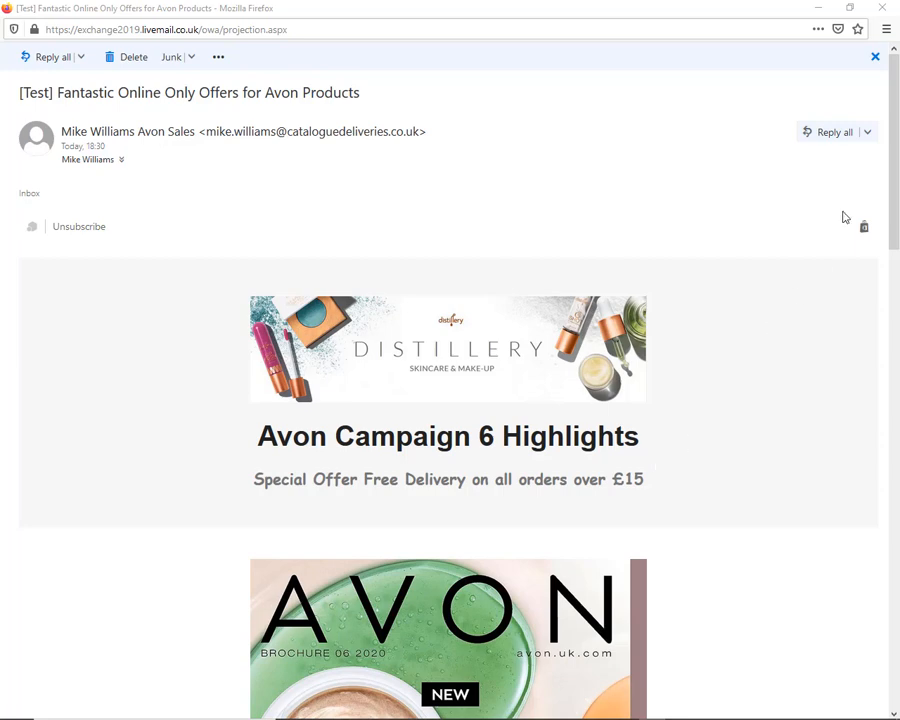
# In the webmail, look through the received test email's banner, offer text and product sections, and restore its window to a smaller size
pyautogui.moveTo(893, 170); pyautogui.dragTo(898, 521)
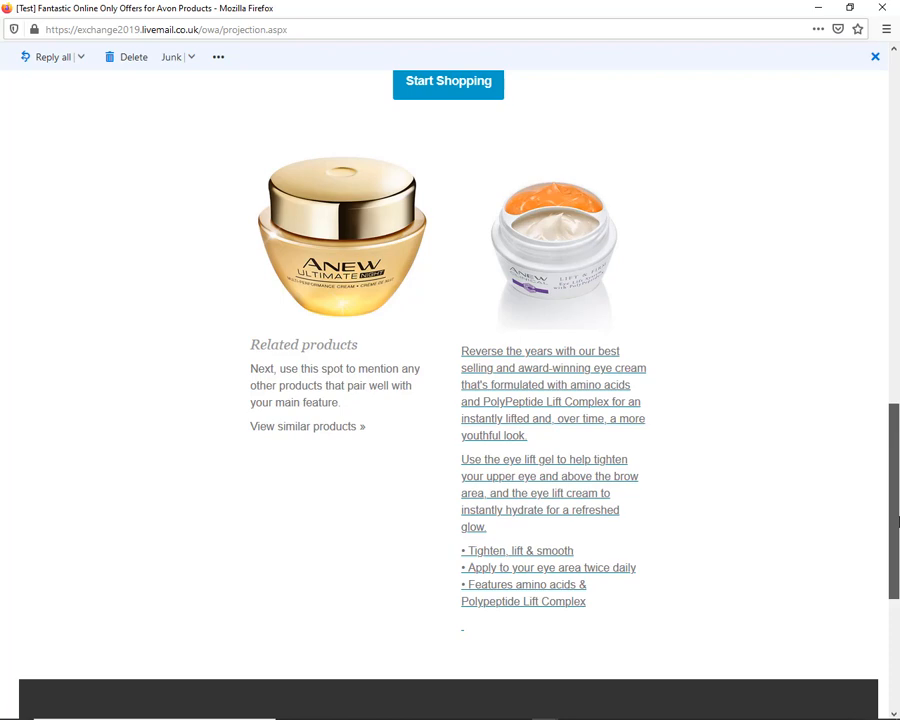
pyautogui.moveTo(898, 520); pyautogui.dragTo(844, 141)
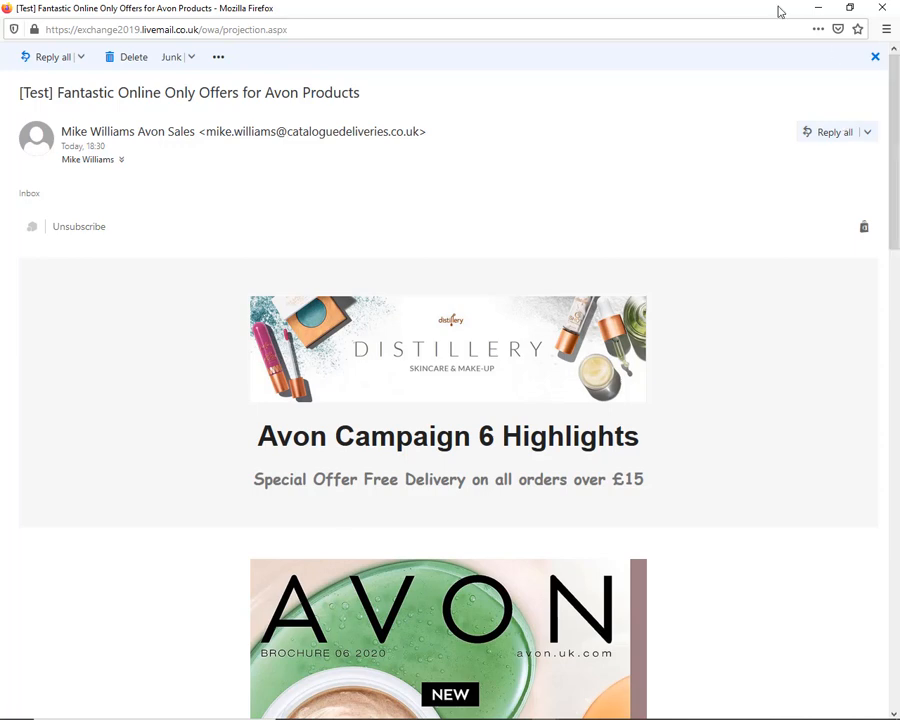
pyautogui.doubleClick(713, 10)
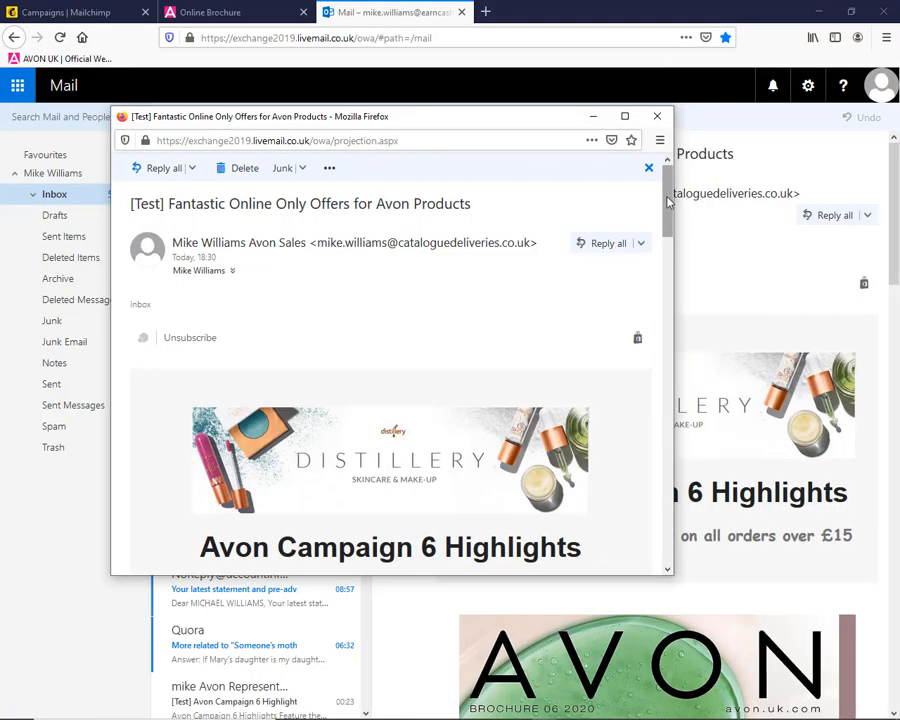
# Follow the Distillery banner and brochure cover links in the test email to check the Avon pages they open
pyautogui.scroll(-3, 668, 220)
pyautogui.click(450, 330)
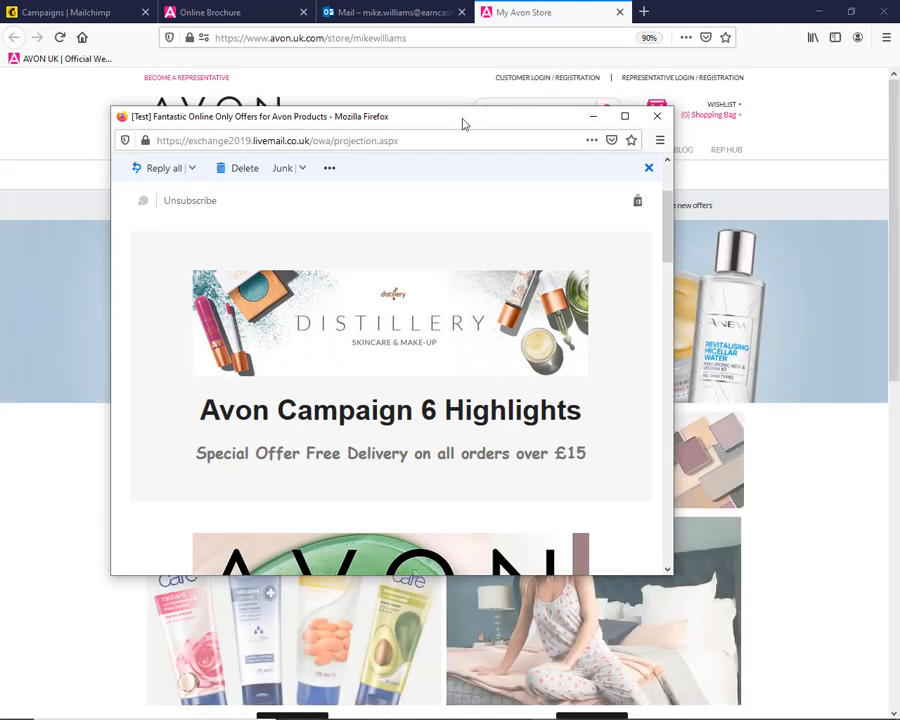
pyautogui.moveTo(462, 118); pyautogui.dragTo(462, 86)
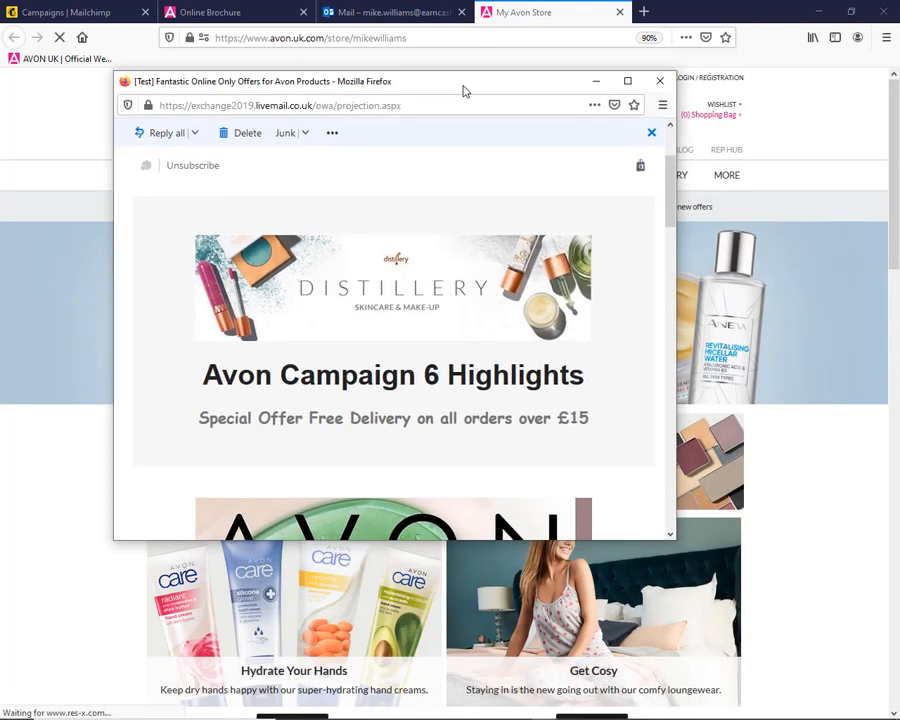
pyautogui.scroll(-5, 672, 190)
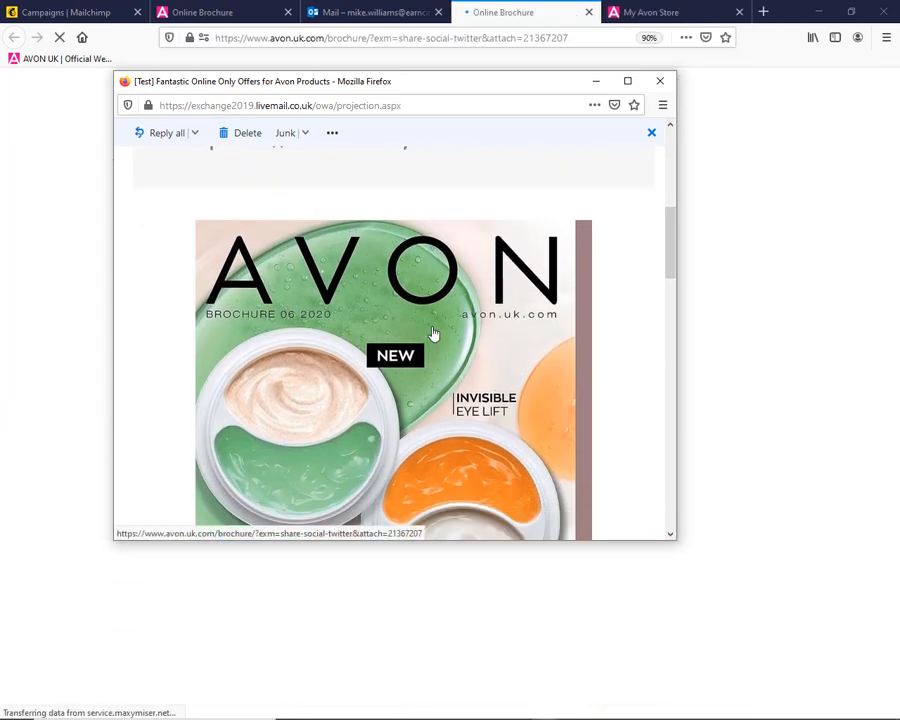
pyautogui.moveTo(393, 91); pyautogui.dragTo(377, 112)
# Follow the Anew Lift & Firm eye cream image link in the test email and uncover the product page behind the message window
pyautogui.moveTo(655, 258); pyautogui.dragTo(645, 385)
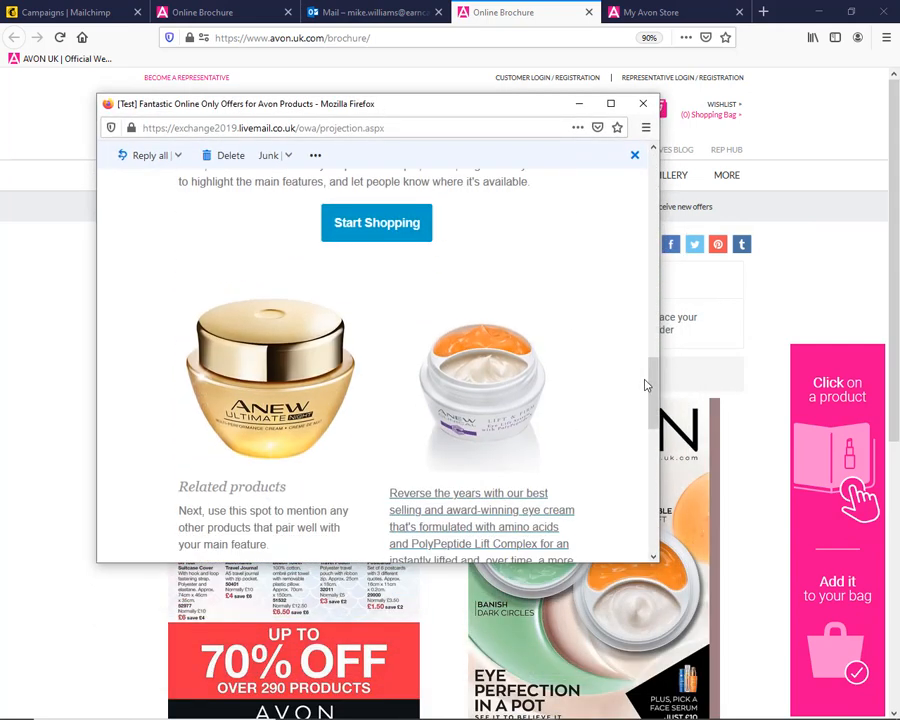
pyautogui.click(490, 357)
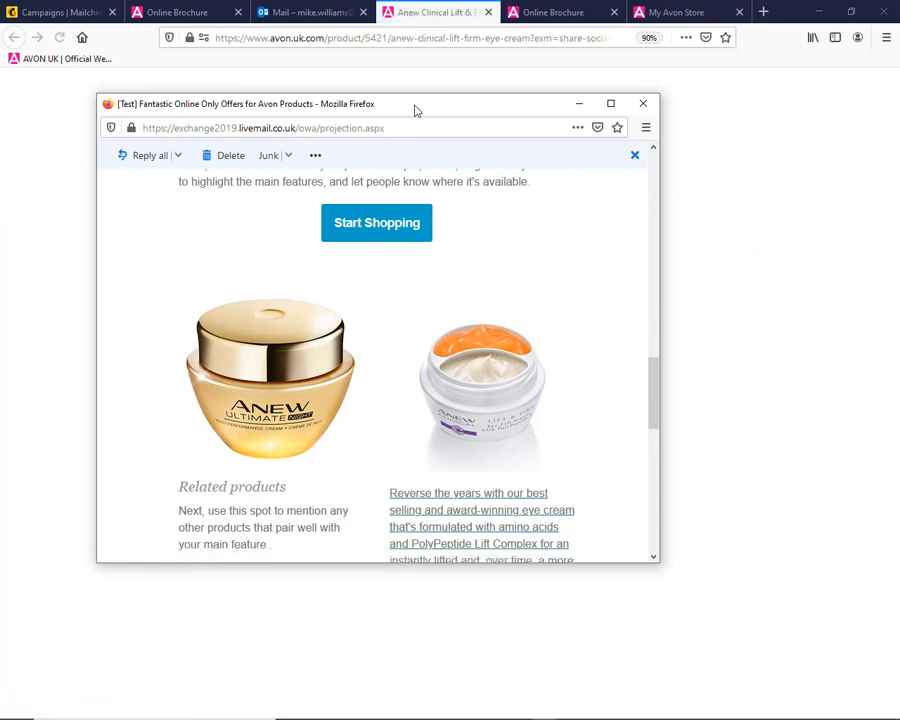
pyautogui.moveTo(416, 108); pyautogui.dragTo(474, 157)
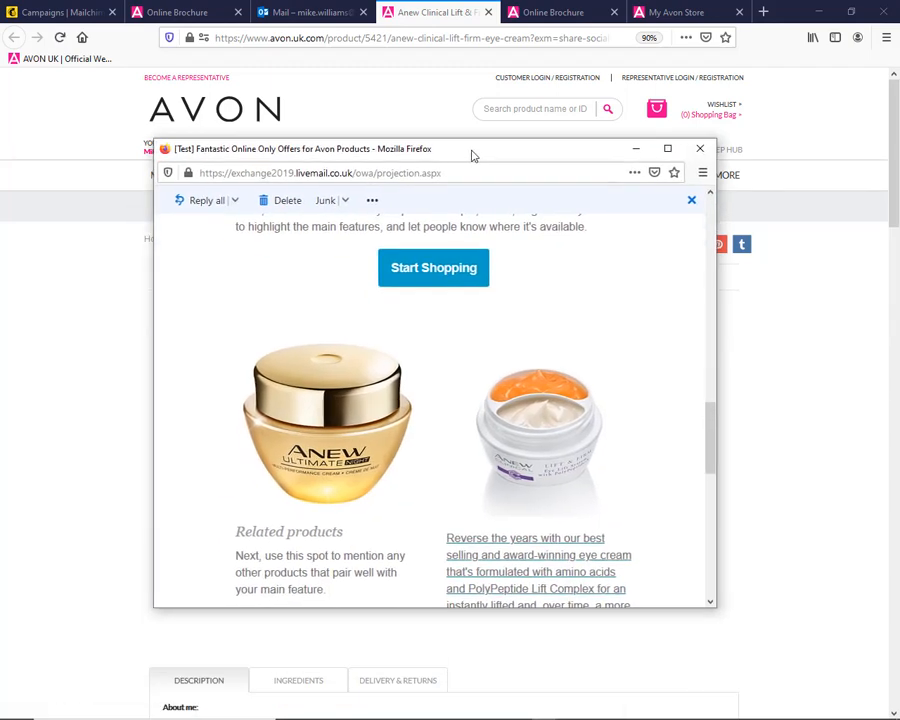